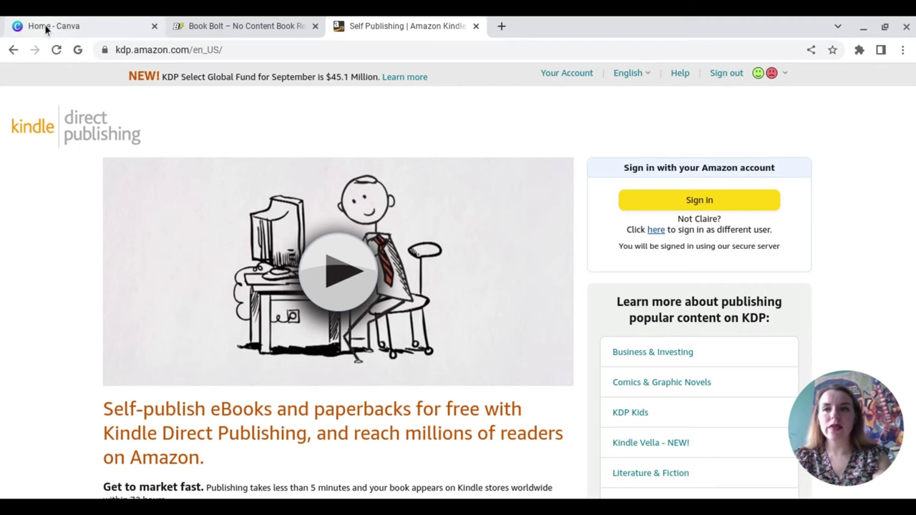
Search Canva's templates for 'notebook cover' from the Canva home page.
click(47, 27)
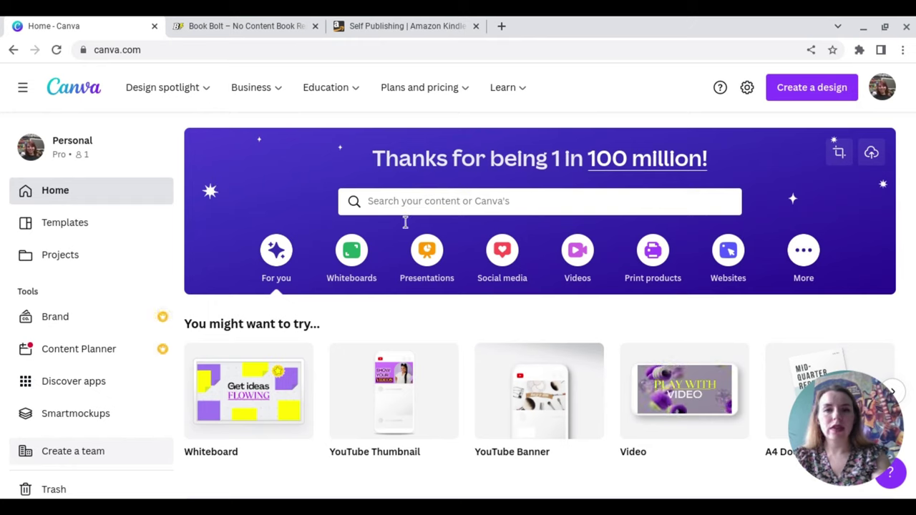
click(413, 201)
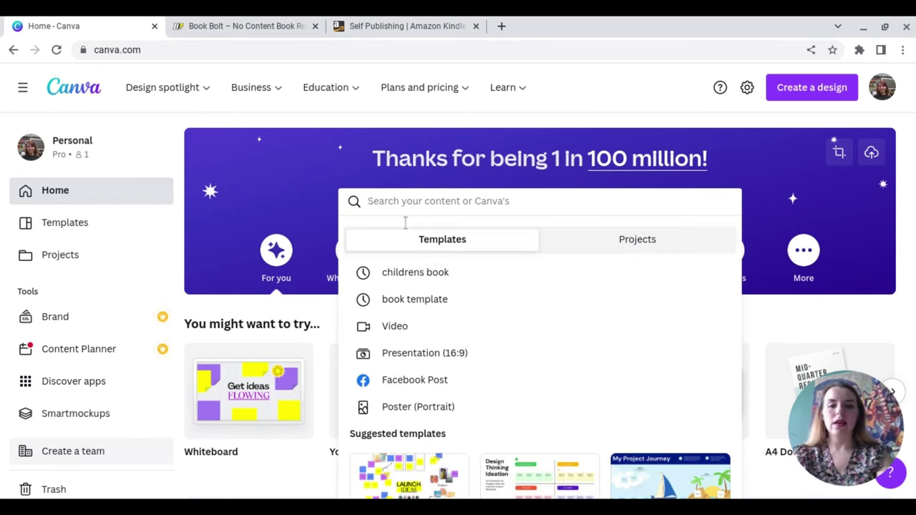
text(notebook)
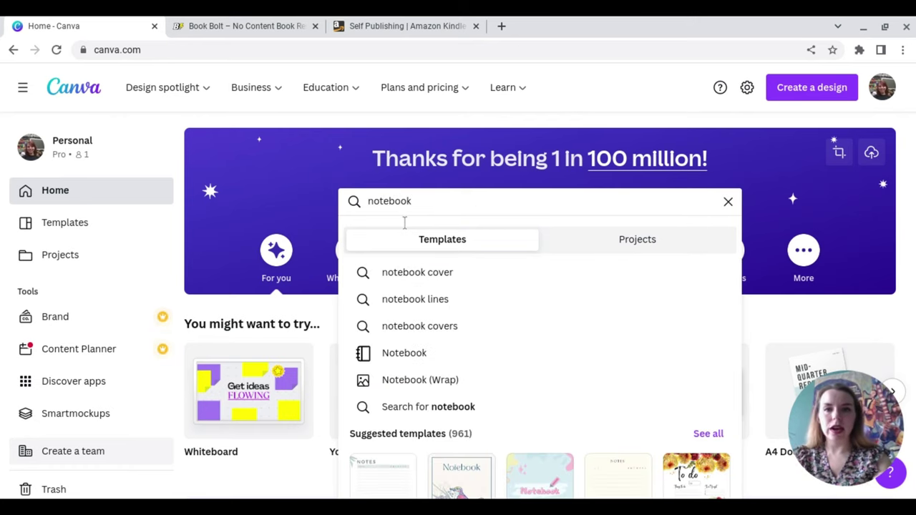
key(Return)
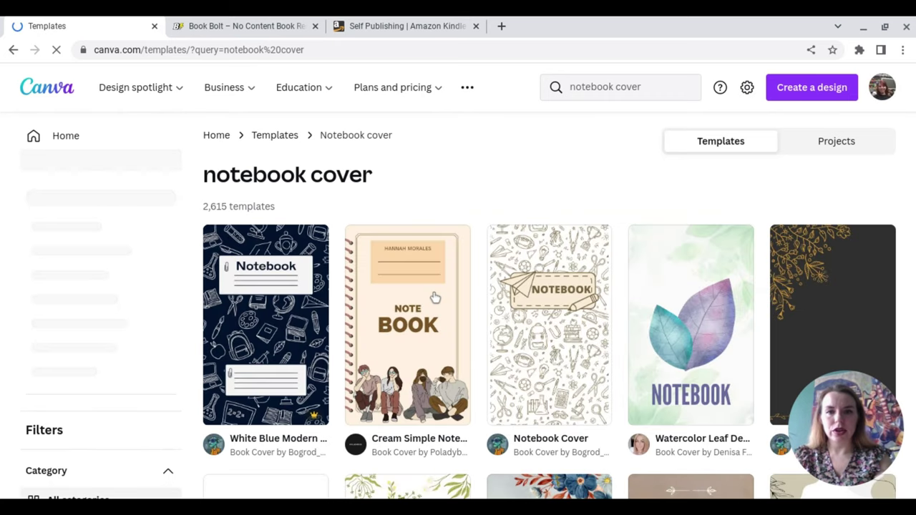
Scroll through the 2,615 notebook cover template results to compare designs.
scroll(435, 298, down, 1)
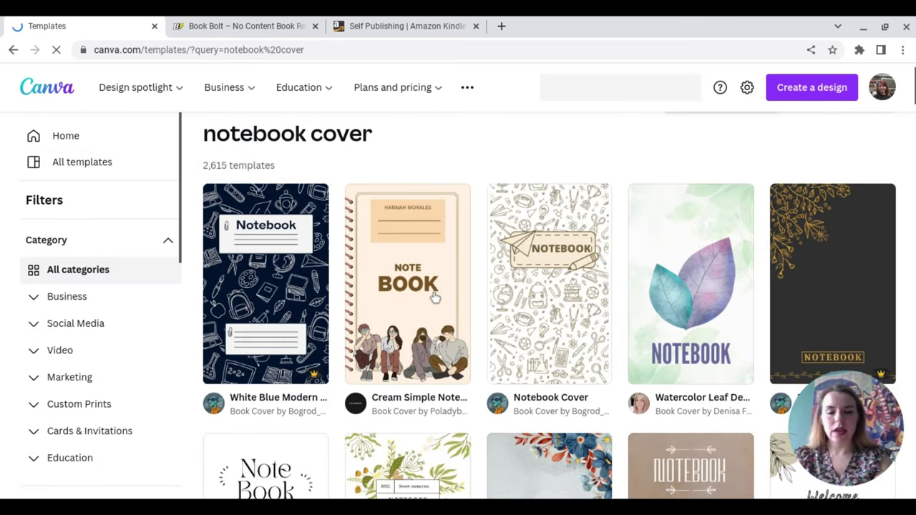
scroll(435, 297, down, 2)
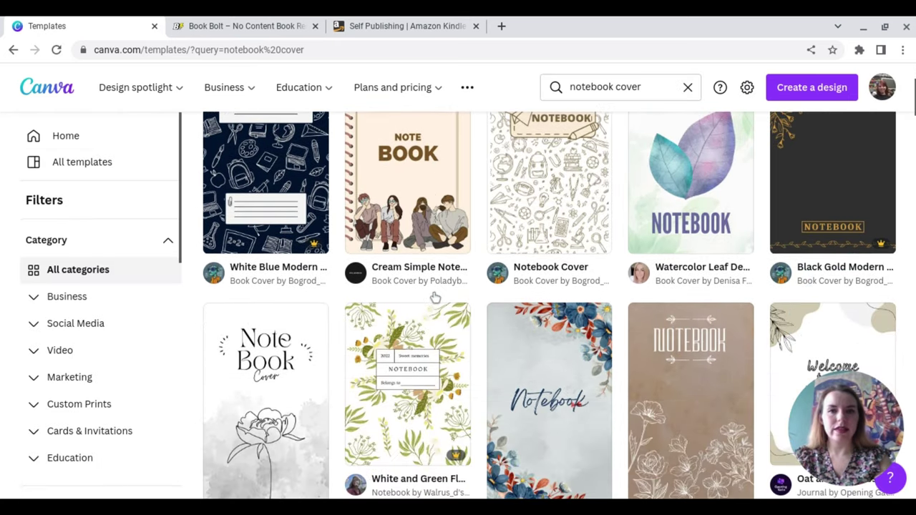
scroll(436, 298, up, 2)
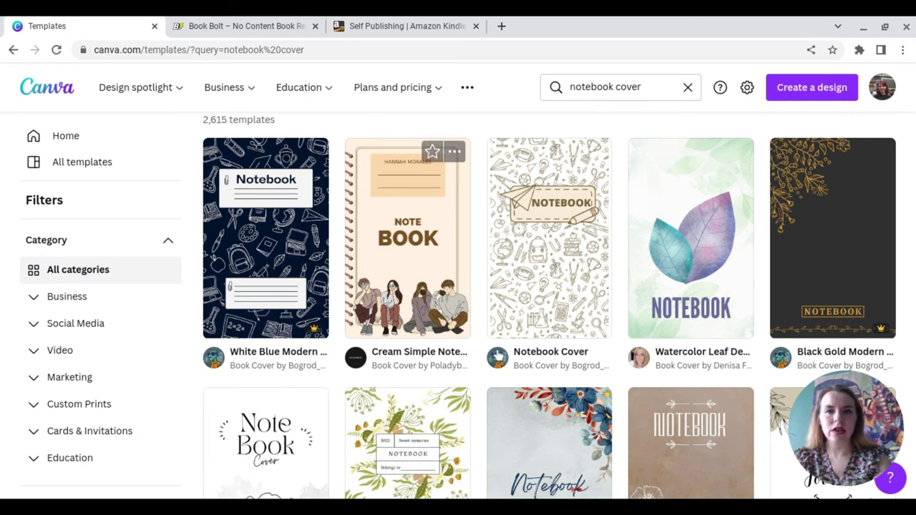
scroll(868, 346, down, 5)
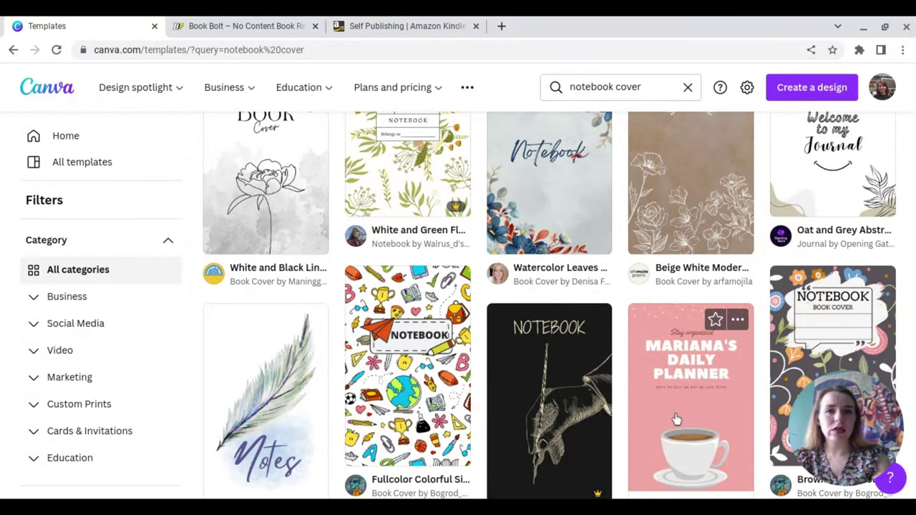
scroll(676, 418, up, 2)
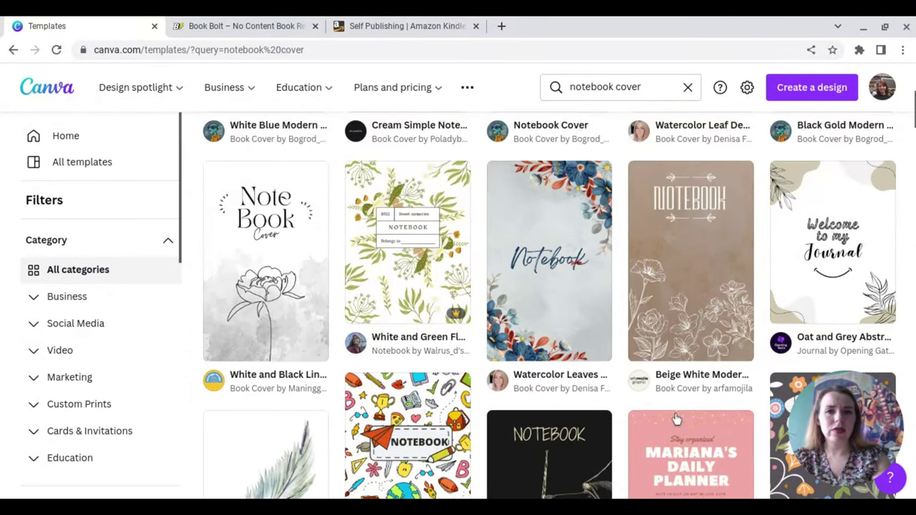
scroll(676, 419, down, 3)
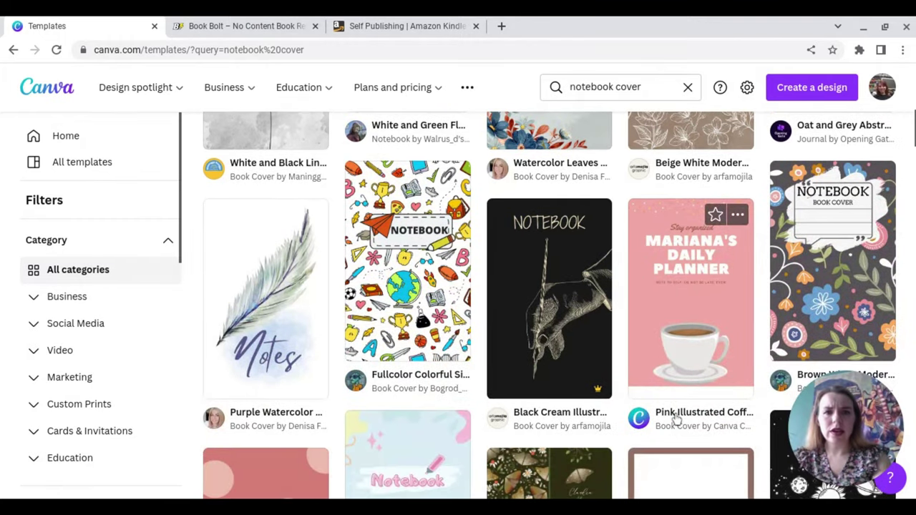
scroll(677, 418, down, 4)
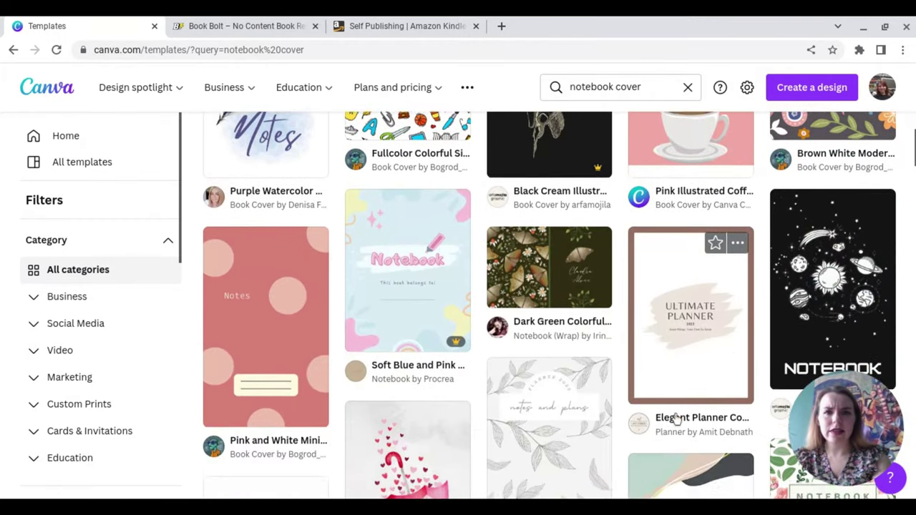
scroll(677, 419, down, 2)
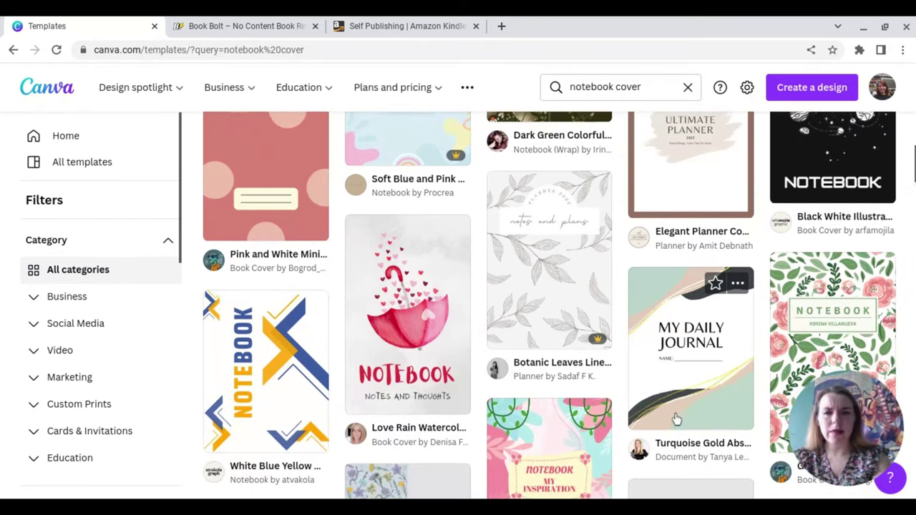
scroll(677, 418, down, 3)
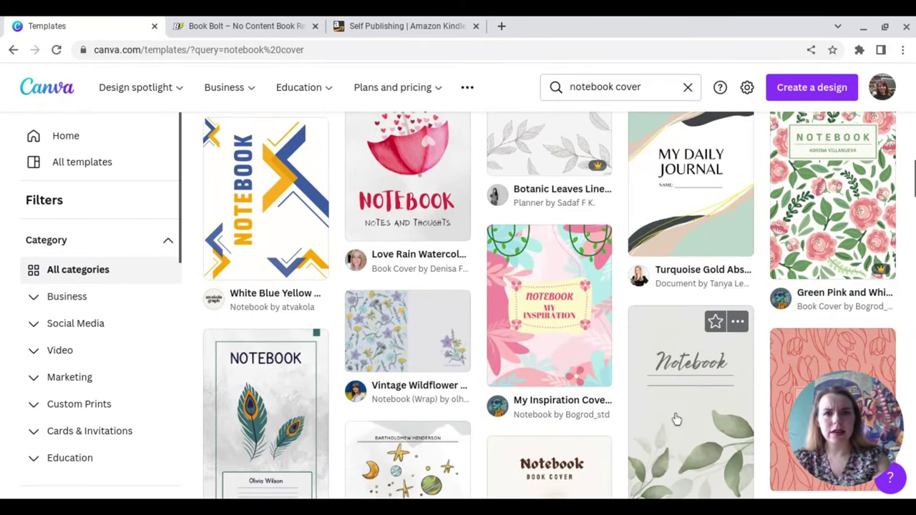
scroll(677, 418, down, 2)
scroll(677, 419, down, 6)
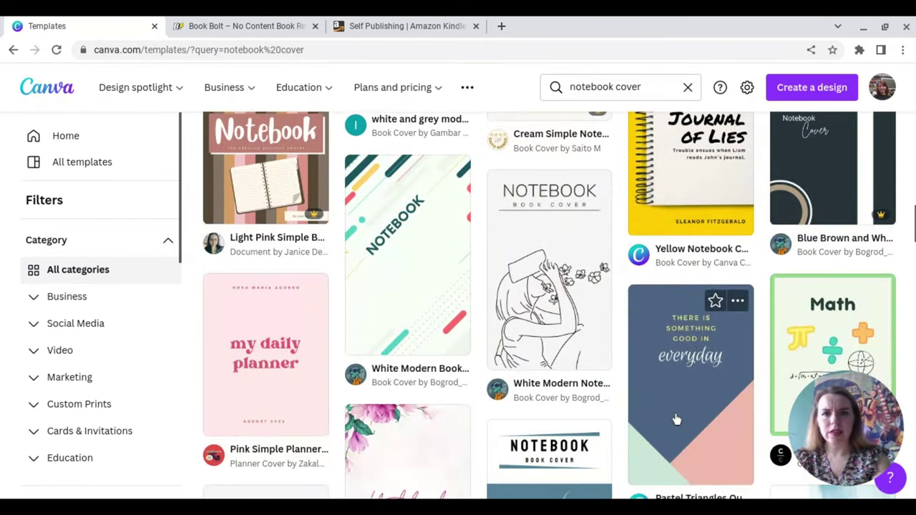
scroll(676, 418, down, 5)
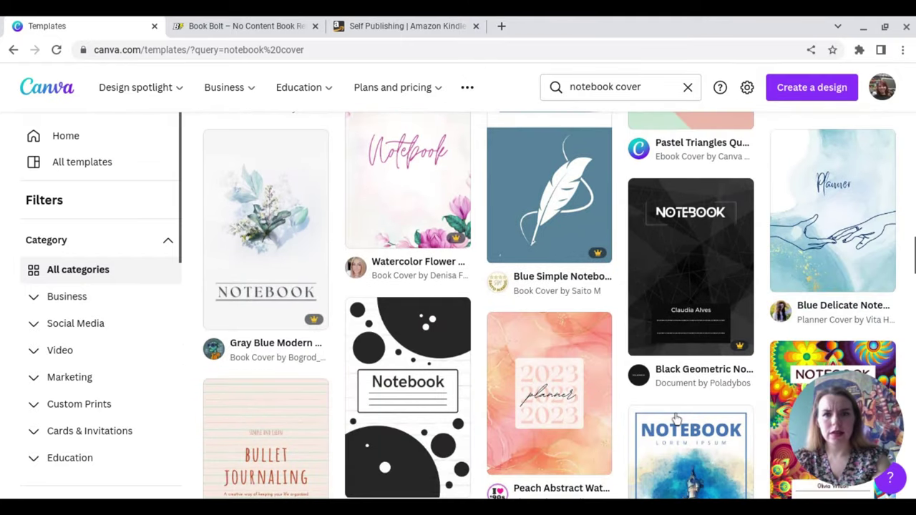
scroll(677, 419, down, 5)
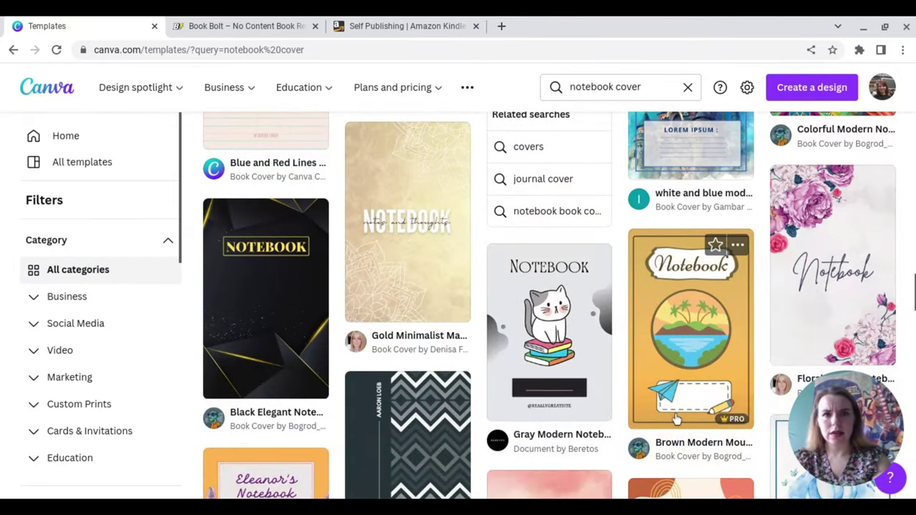
scroll(677, 419, down, 2)
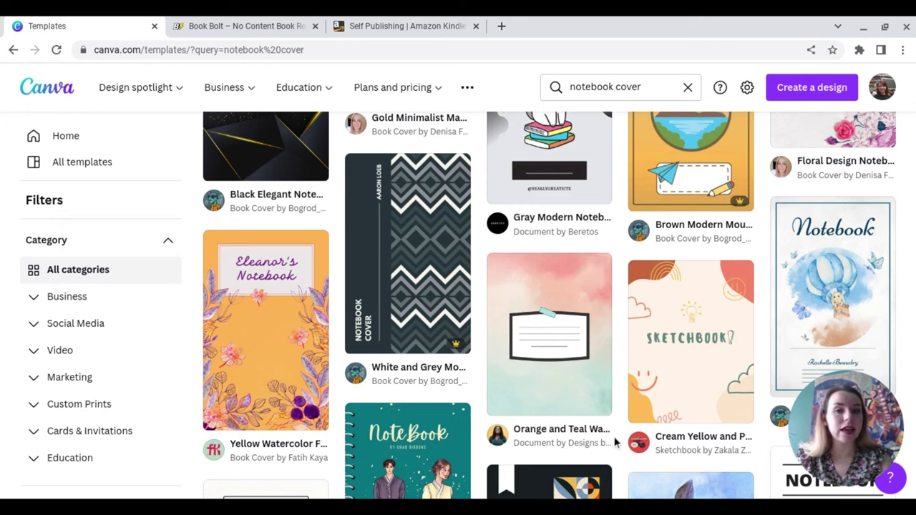
Open the Orange and Teal Watercolor Binder Cover template and review its similar designs.
click(562, 399)
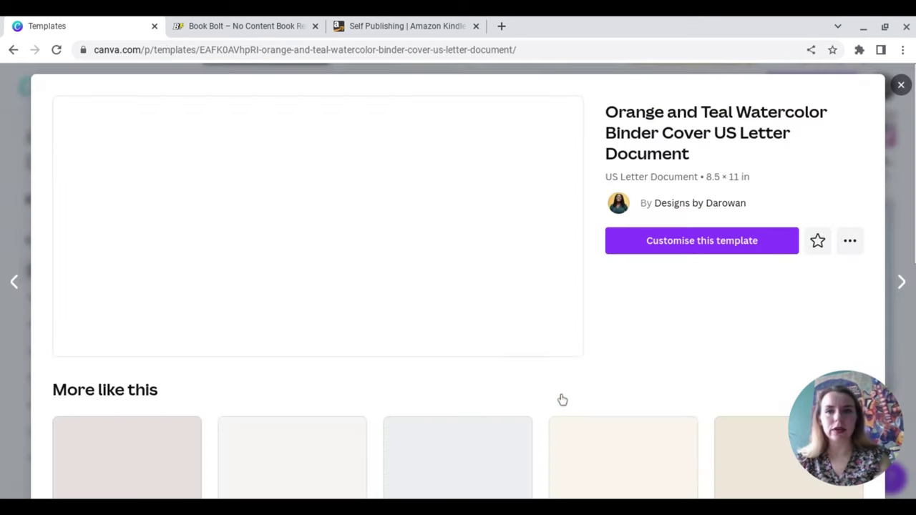
scroll(727, 342, down, 4)
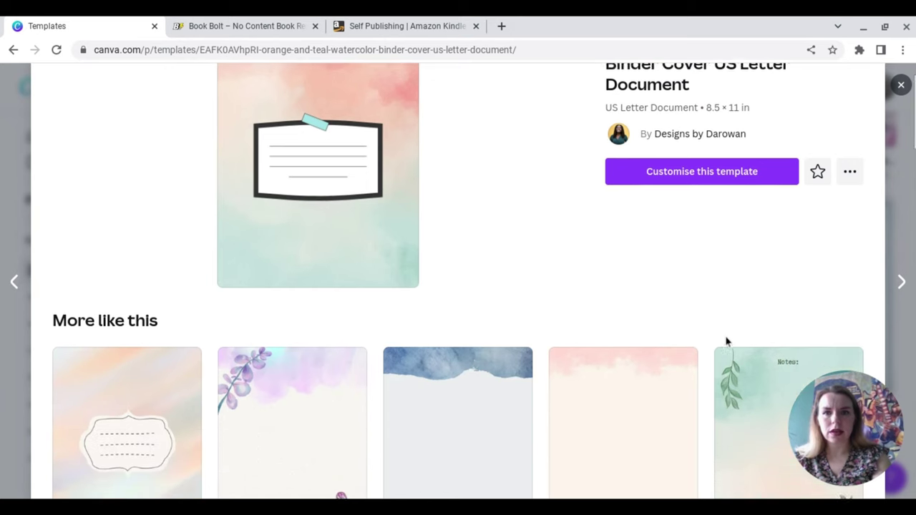
scroll(726, 342, down, 3)
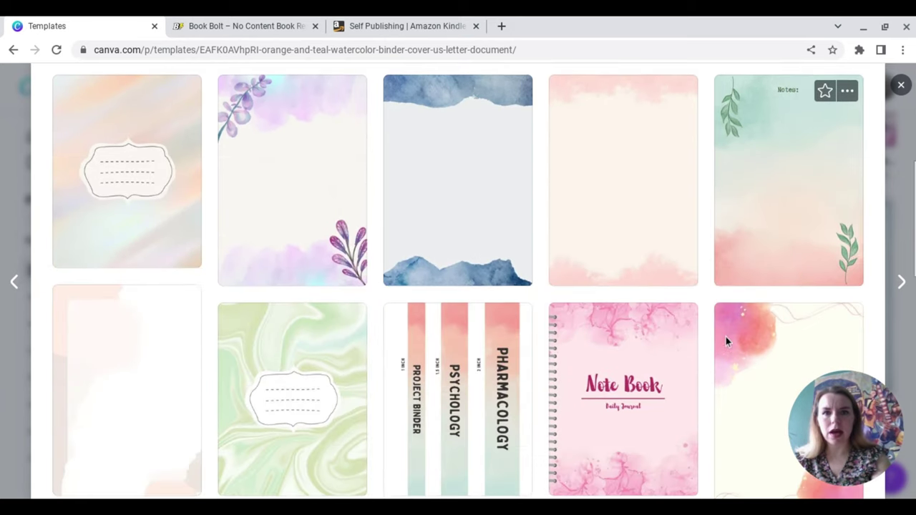
scroll(726, 342, down, 8)
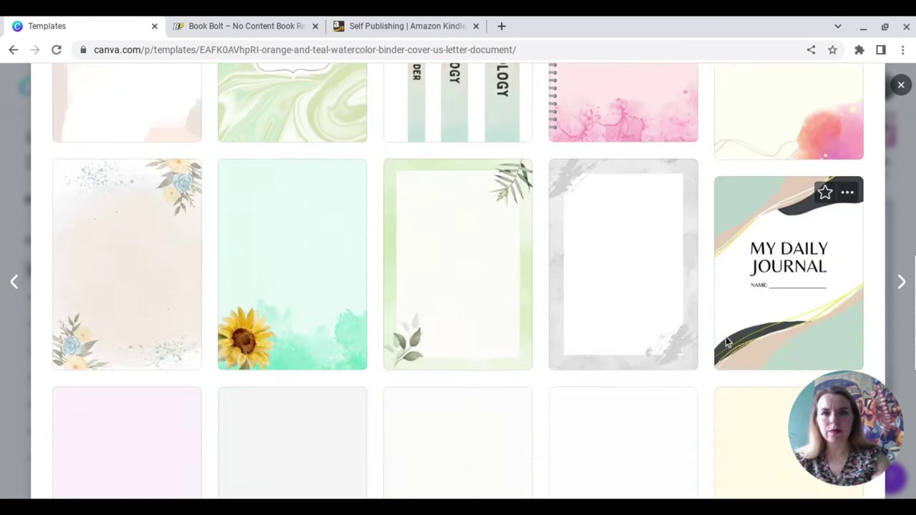
scroll(727, 342, down, 3)
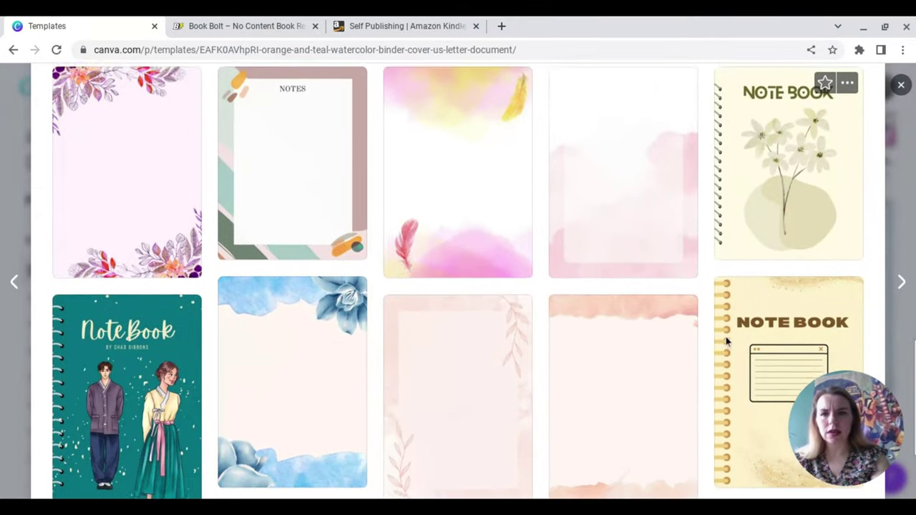
key(Home)
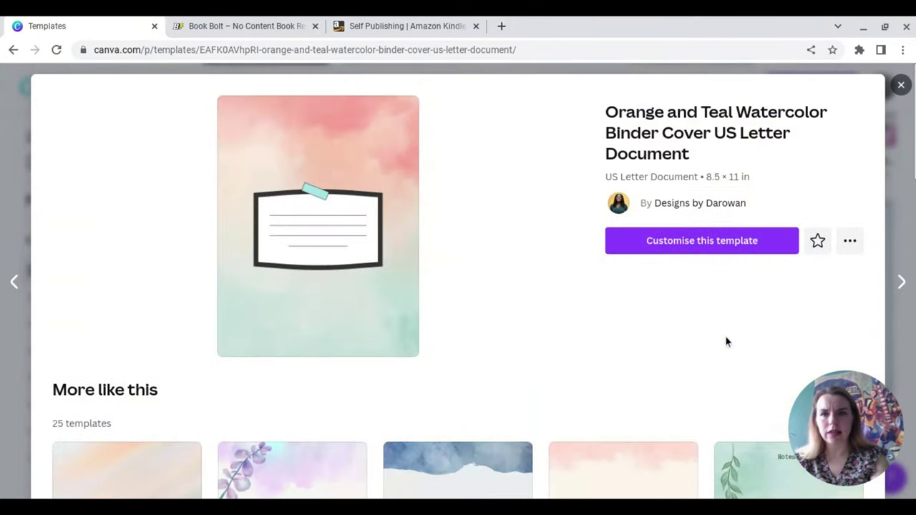
scroll(591, 321, down, 3)
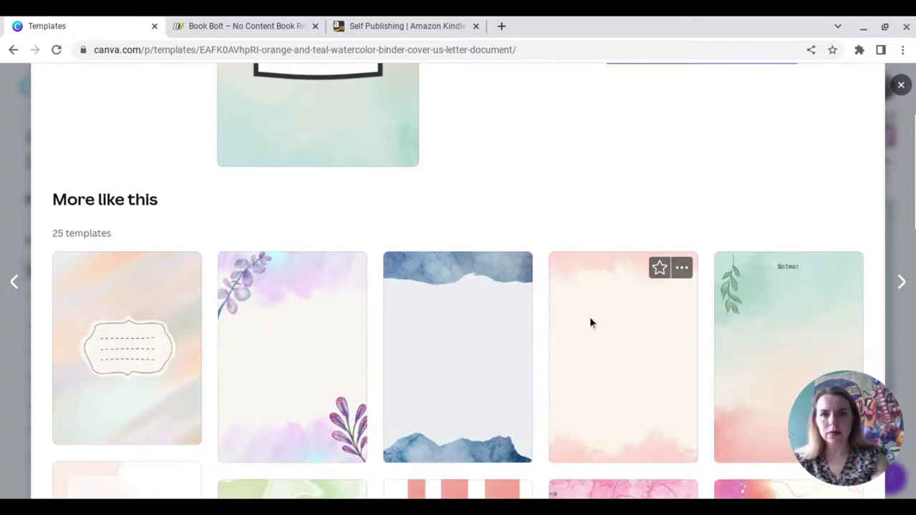
scroll(592, 321, up, 3)
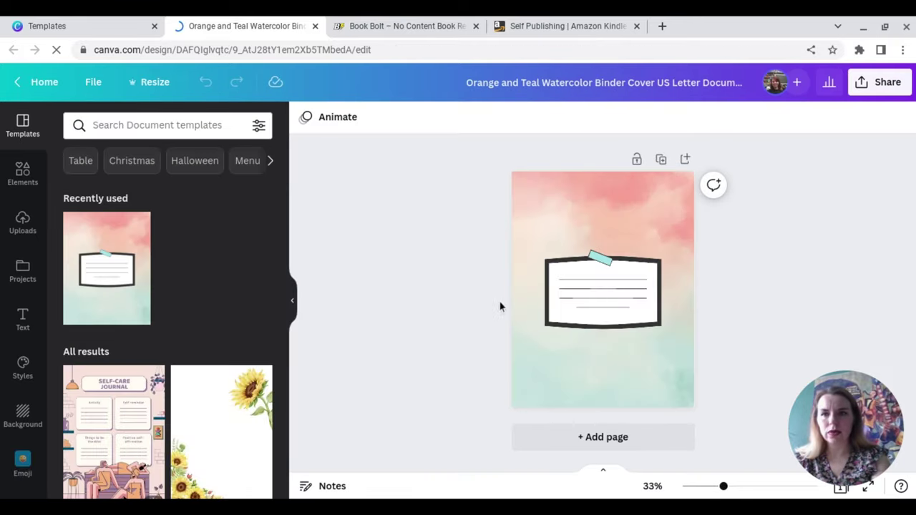
Delete the binder label graphic and make a 12 × 9 in resized copy.
click(605, 301)
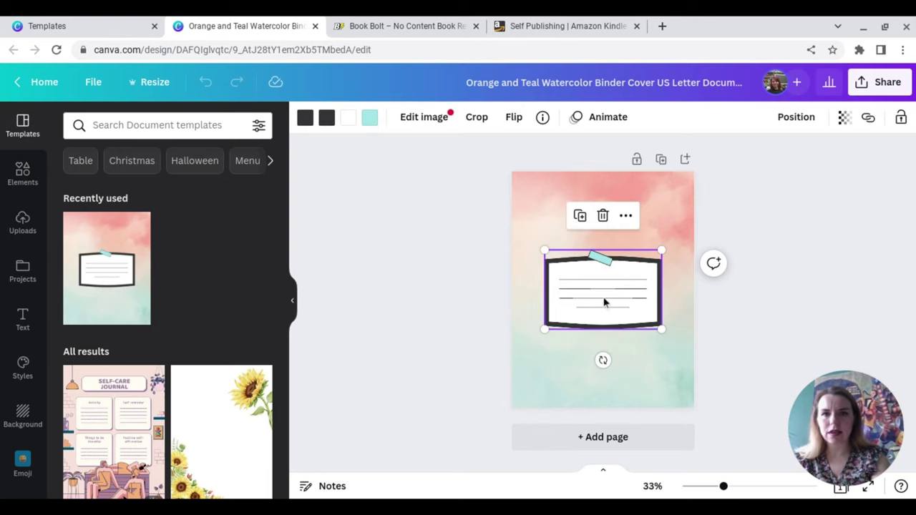
click(603, 215)
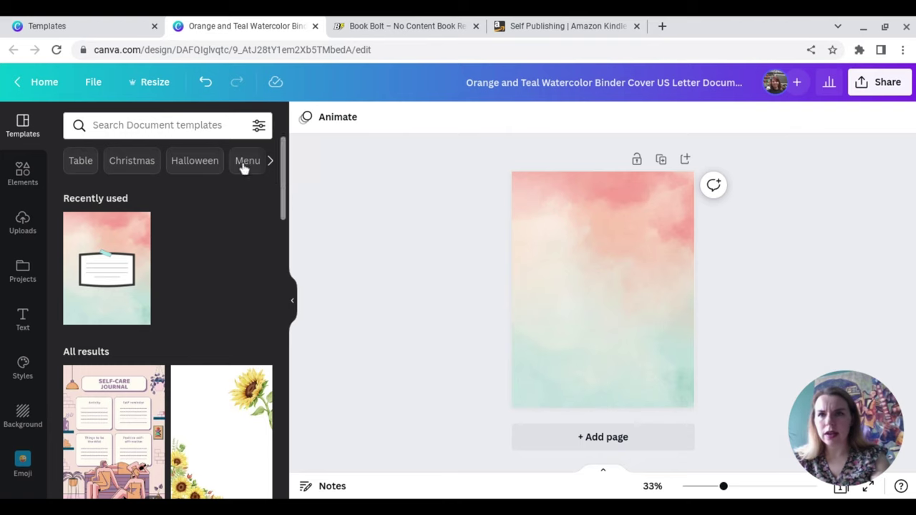
click(159, 94)
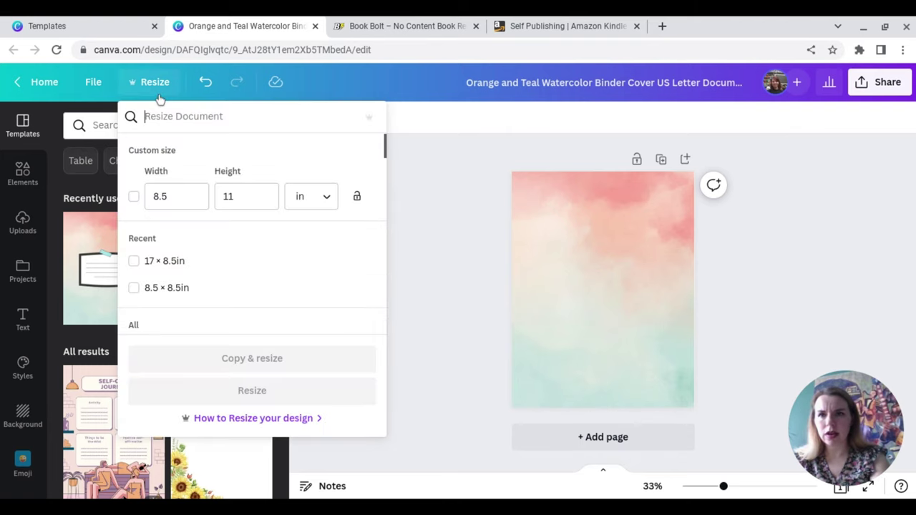
click(135, 197)
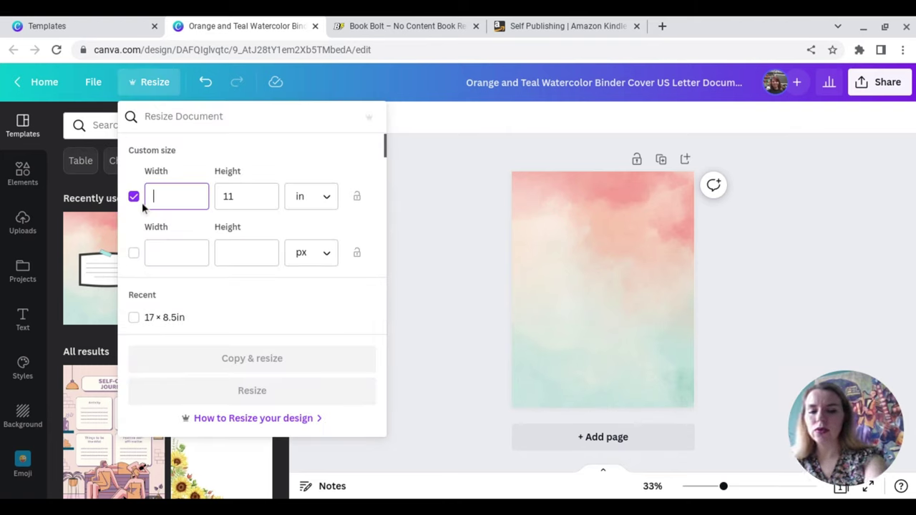
text(12)
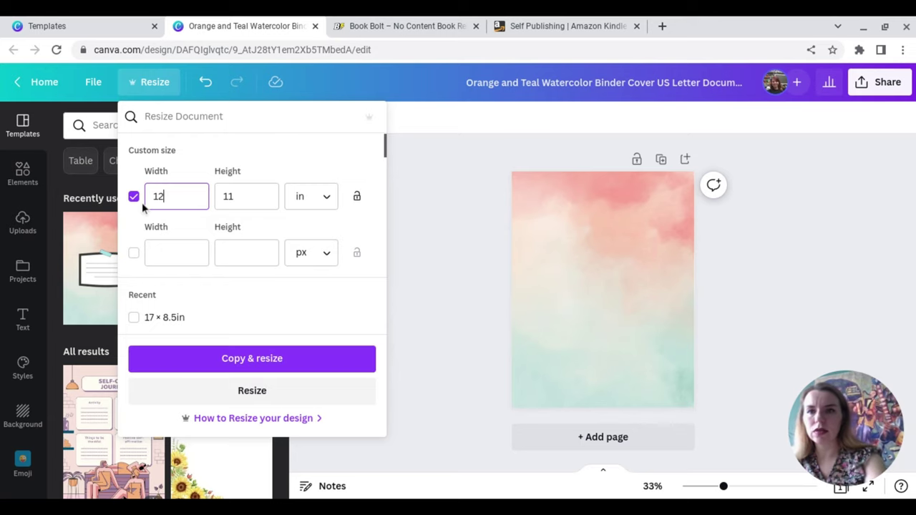
key(Tab)
key(BackSpace)
key(BackSpace)
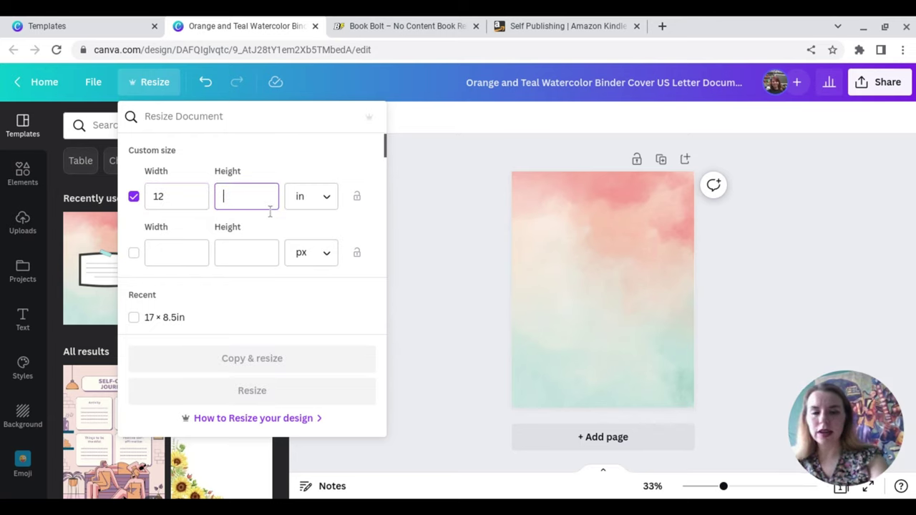
text(9)
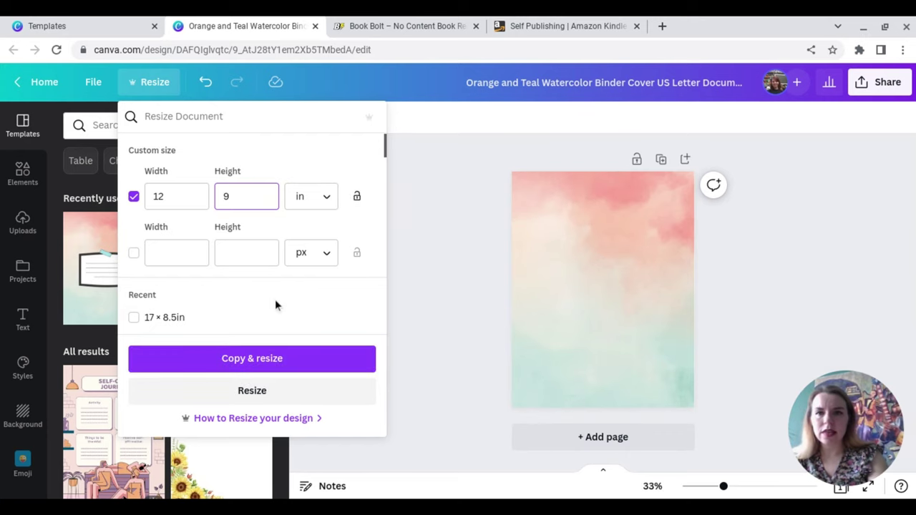
click(253, 379)
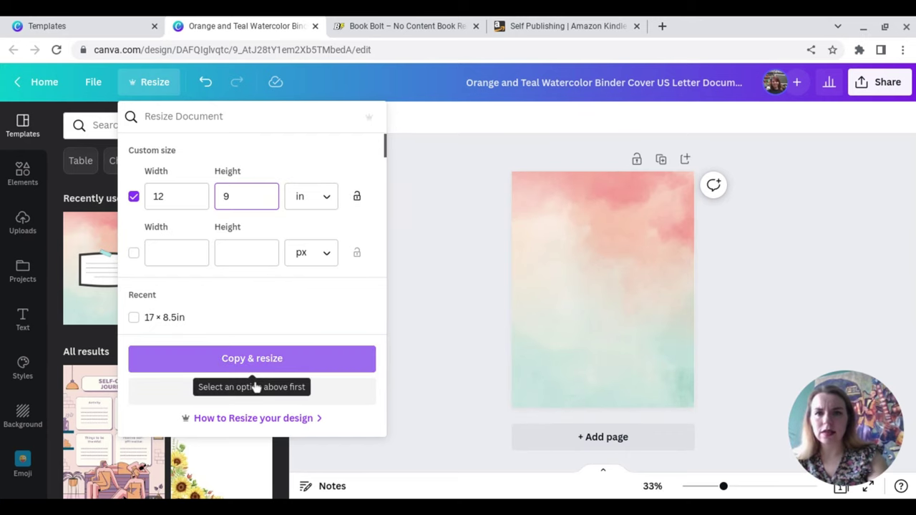
click(252, 361)
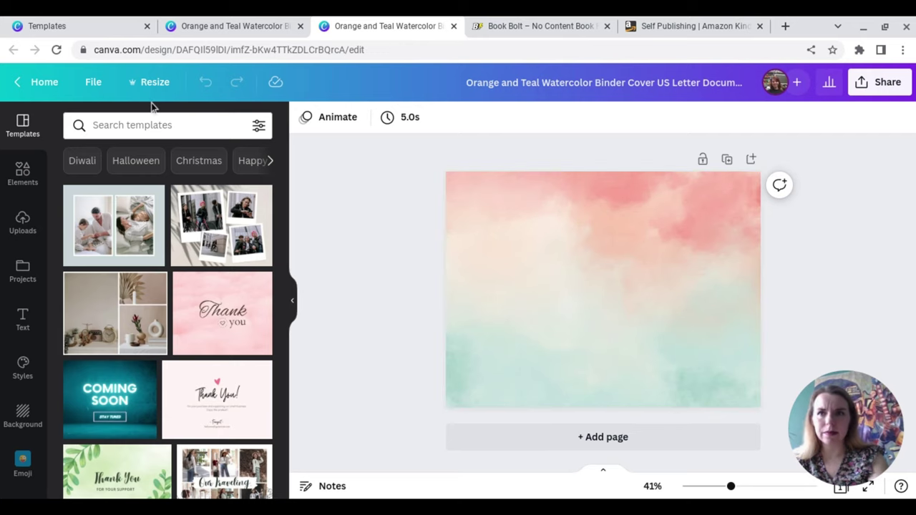
Turn on rulers and guides, margins, and print bleed for the 12 × 9 in cover.
click(94, 83)
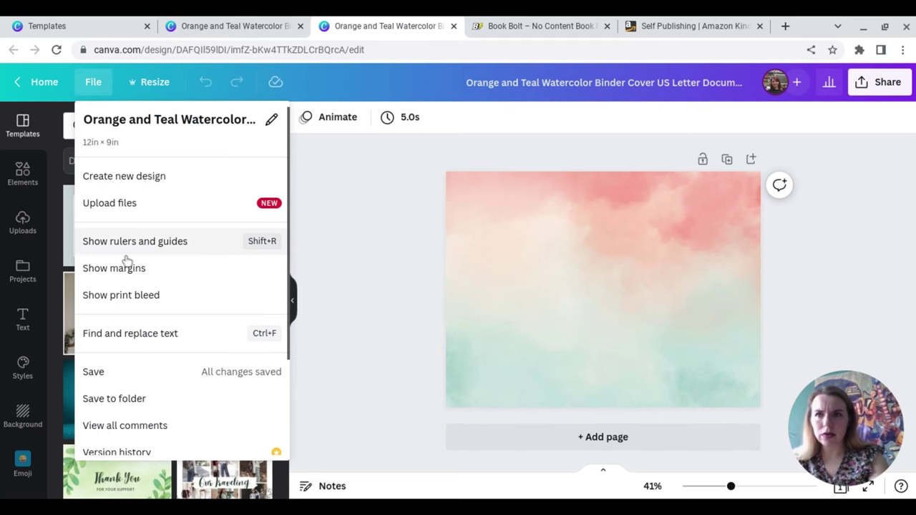
click(123, 248)
click(94, 83)
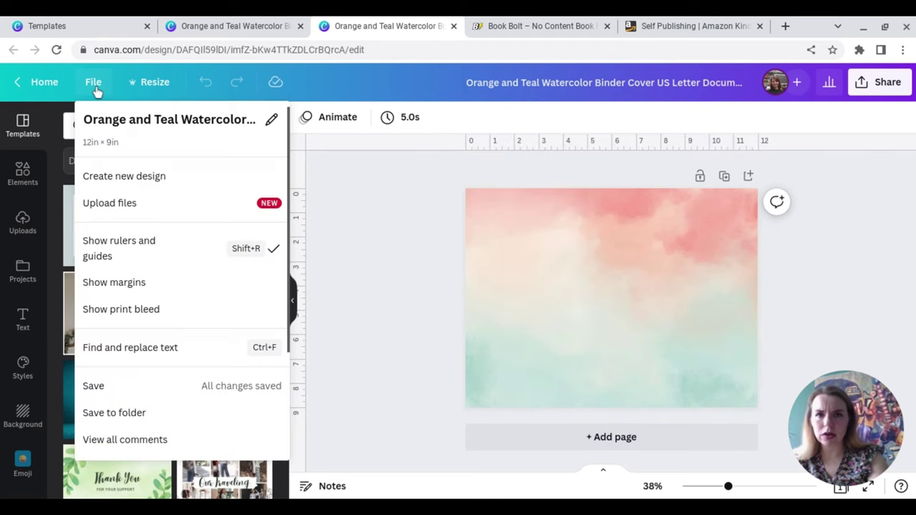
click(116, 283)
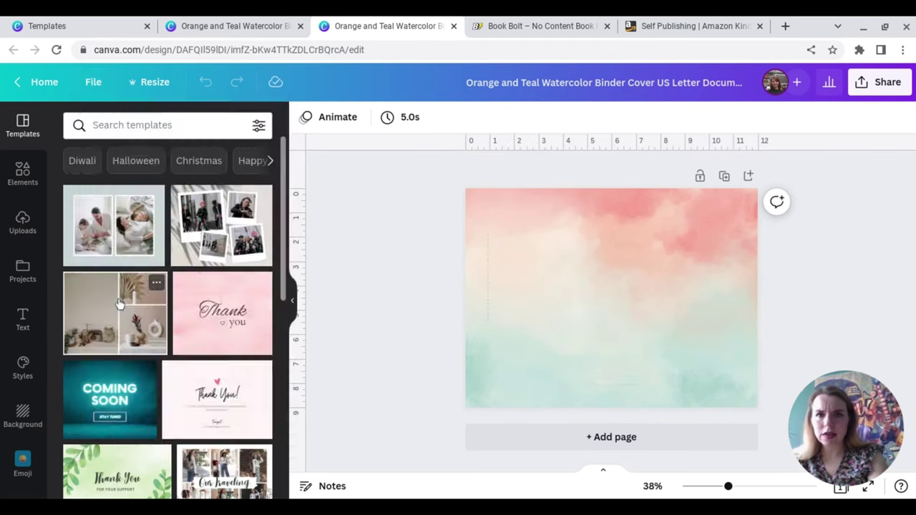
click(90, 95)
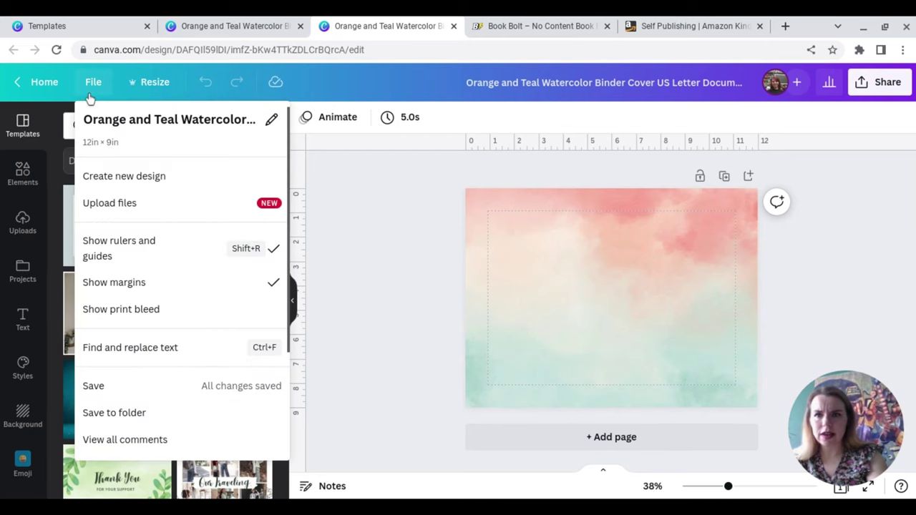
click(131, 328)
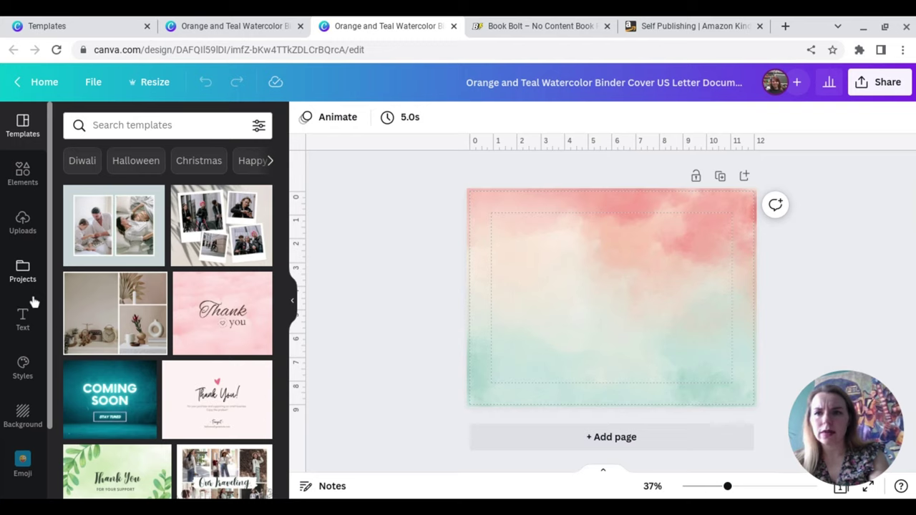
Add a pink rounded square text box for the title and make it wider and shorter.
click(25, 194)
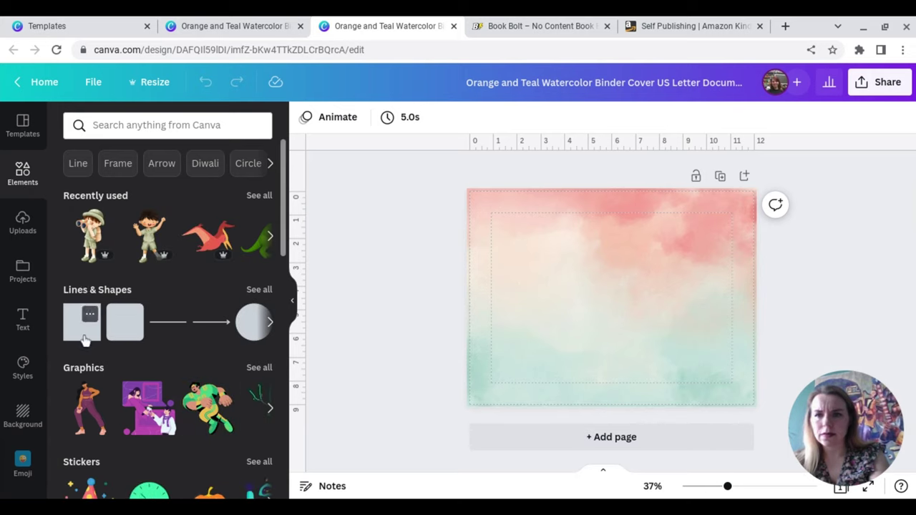
click(121, 335)
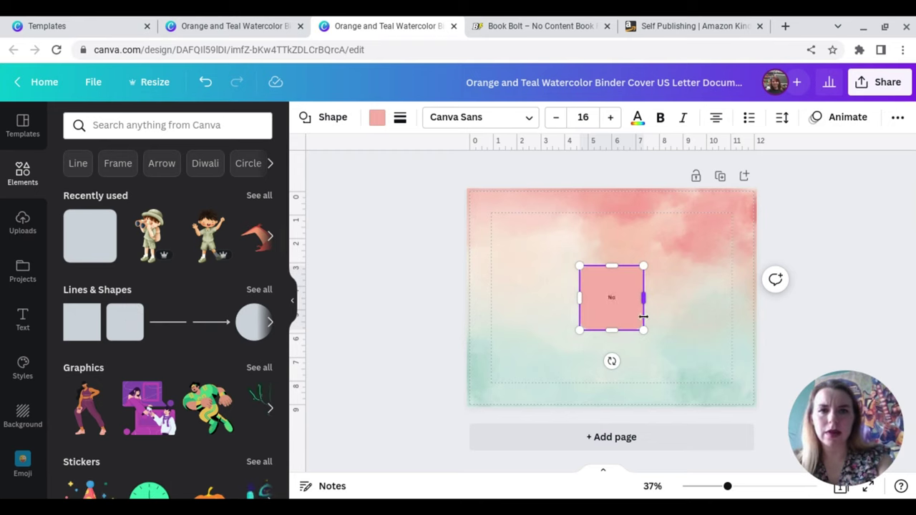
text(tebook)
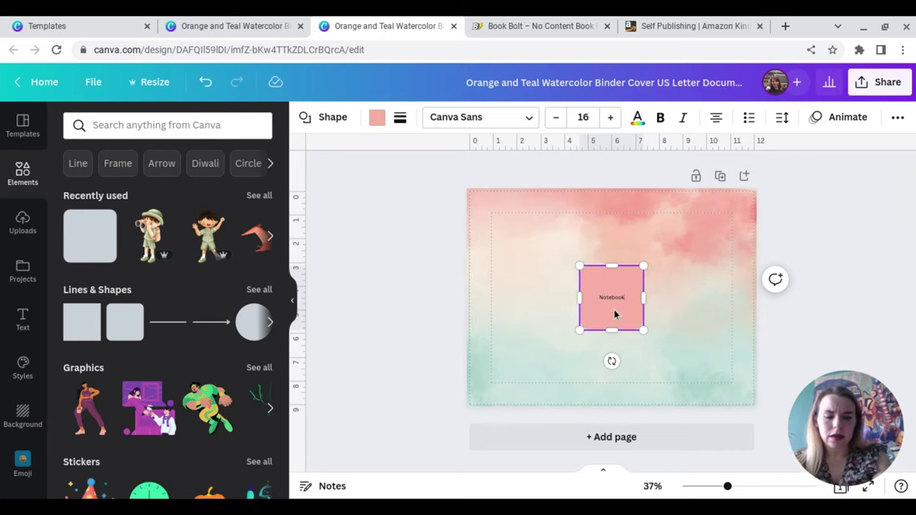
drag(645, 316, 701, 317)
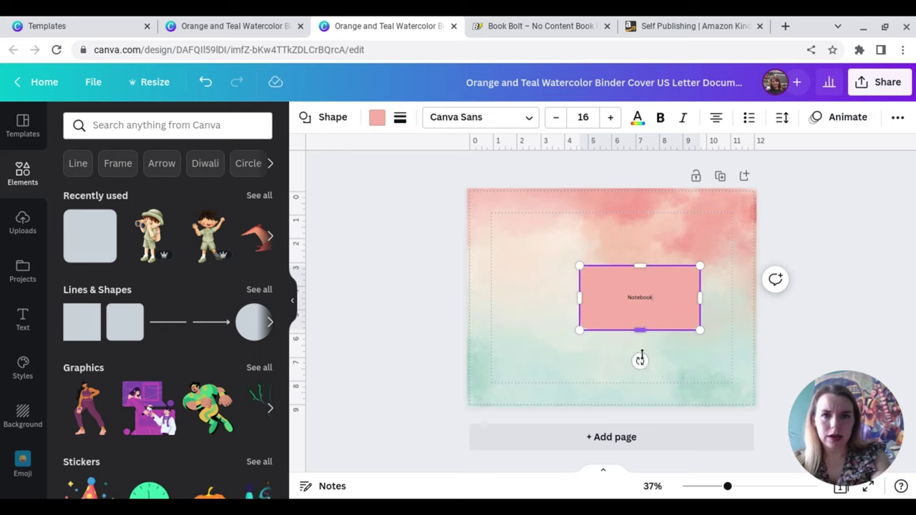
drag(642, 352, 641, 308)
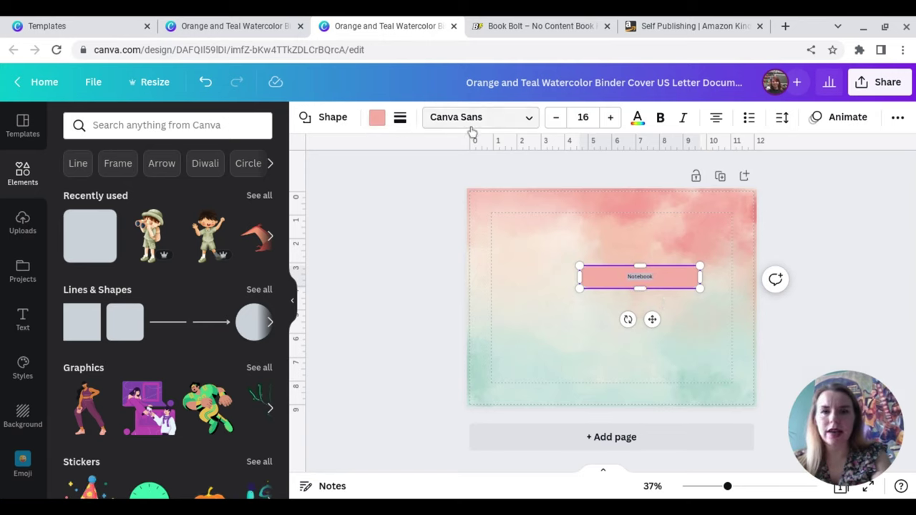
Set the Notebook text to Chewy size 54, fit the box, and move it upper right.
click(531, 123)
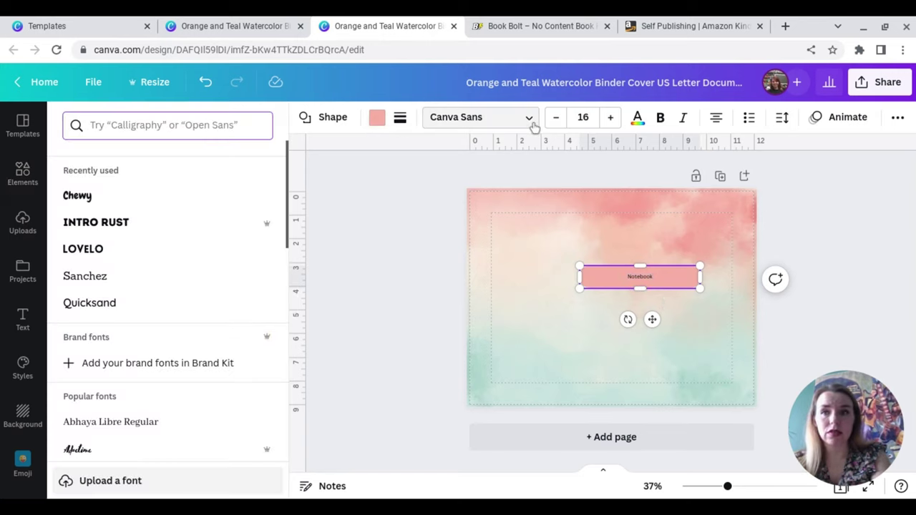
click(128, 209)
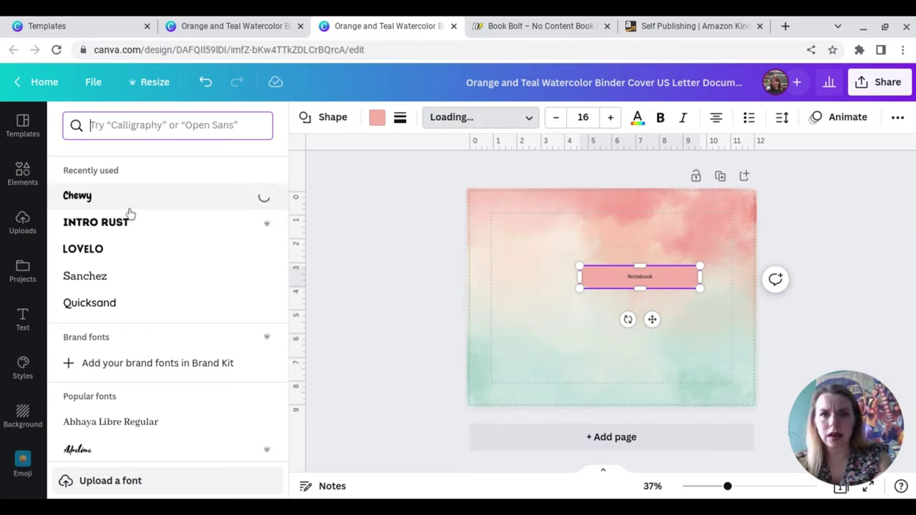
click(610, 117)
click(610, 117)
click(611, 117)
click(610, 117)
click(610, 117)
click(611, 117)
click(611, 117)
click(611, 117)
click(611, 117)
click(610, 116)
click(610, 116)
click(610, 117)
click(611, 117)
click(612, 121)
click(612, 120)
click(612, 120)
click(610, 117)
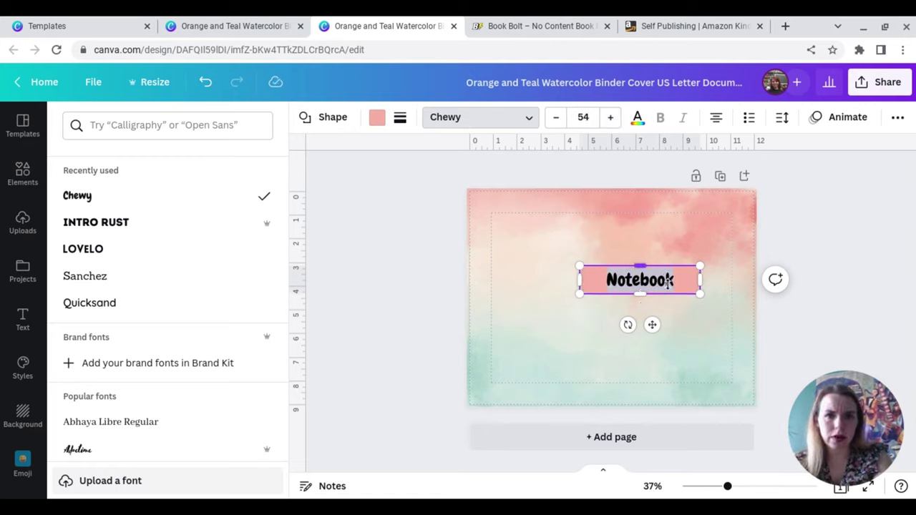
drag(703, 298, 660, 294)
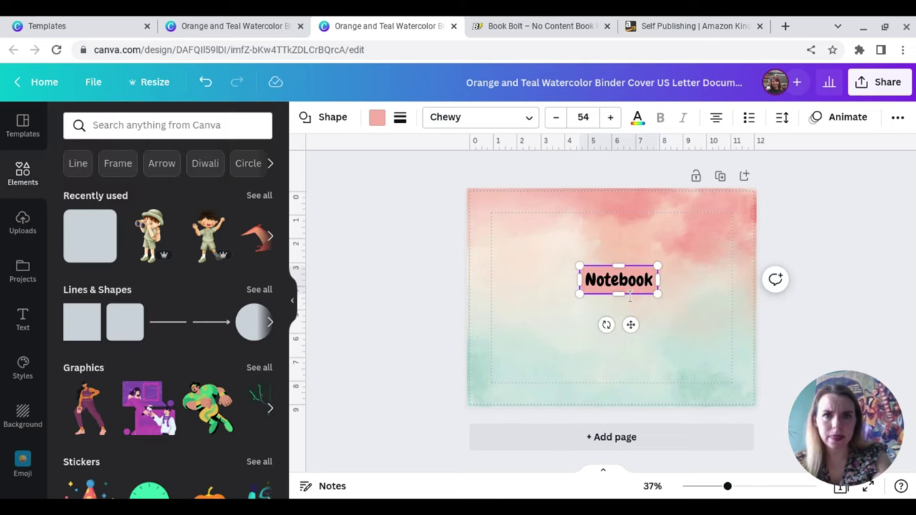
drag(630, 350, 690, 311)
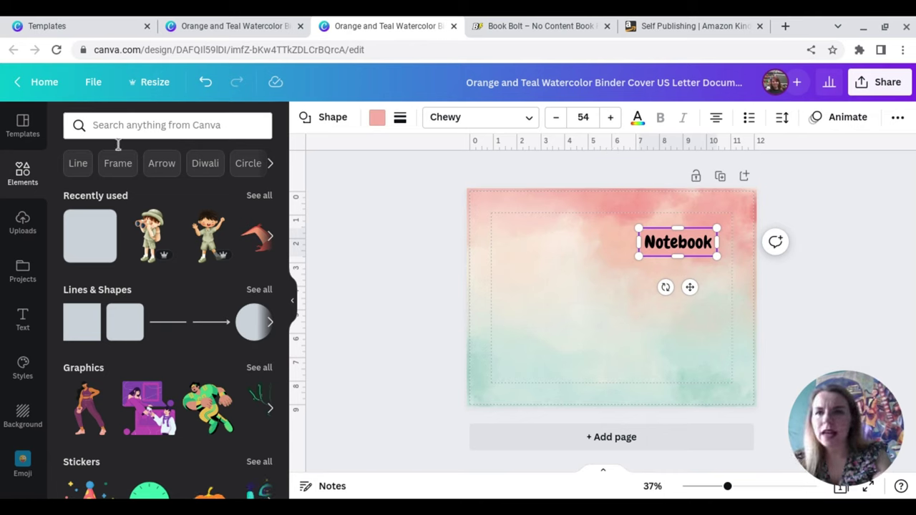
Search the element library for 'fairy' and scroll through the fairy illustrations.
click(137, 128)
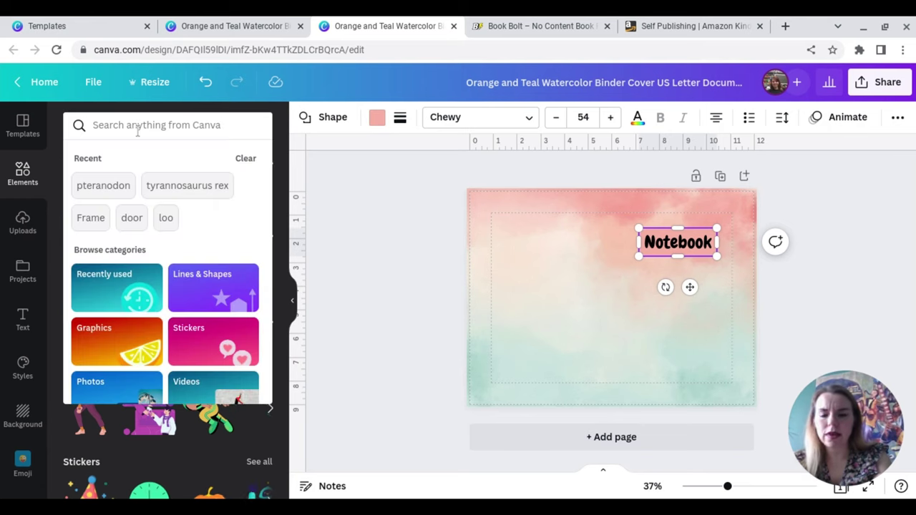
text(fairu)
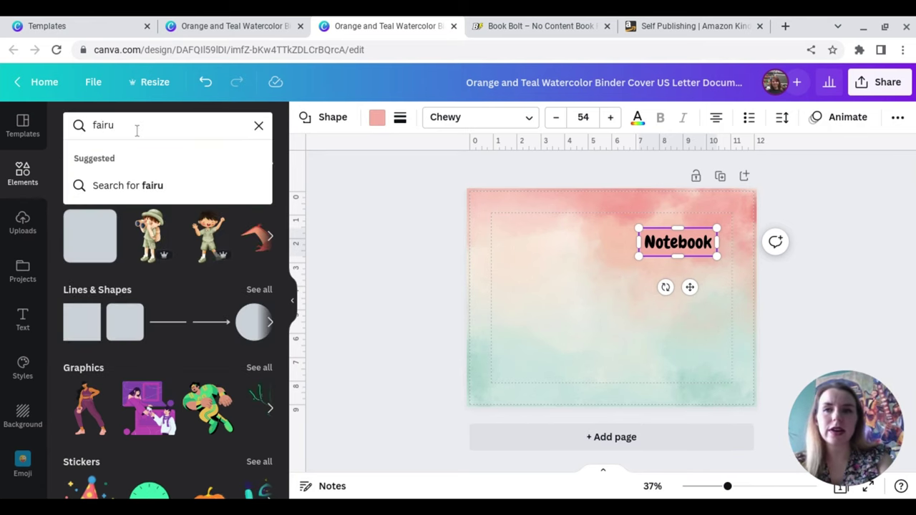
key(BackSpace)
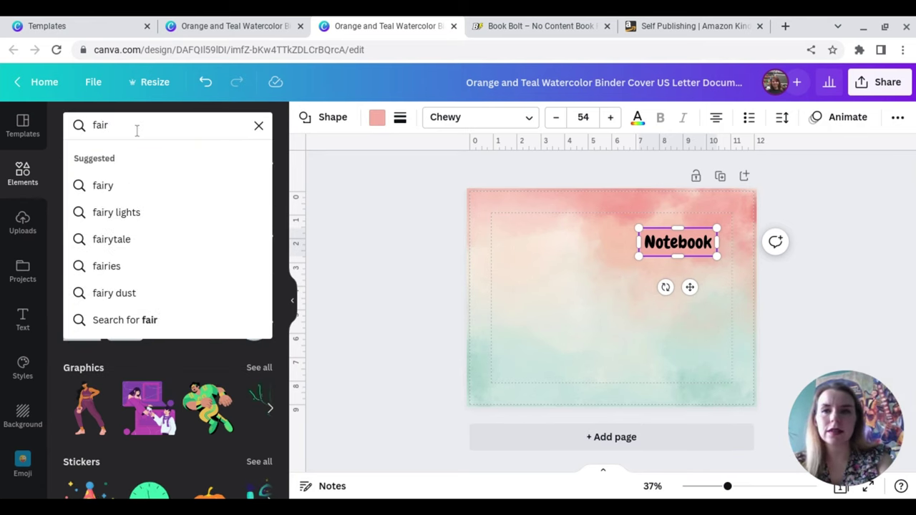
key(Return)
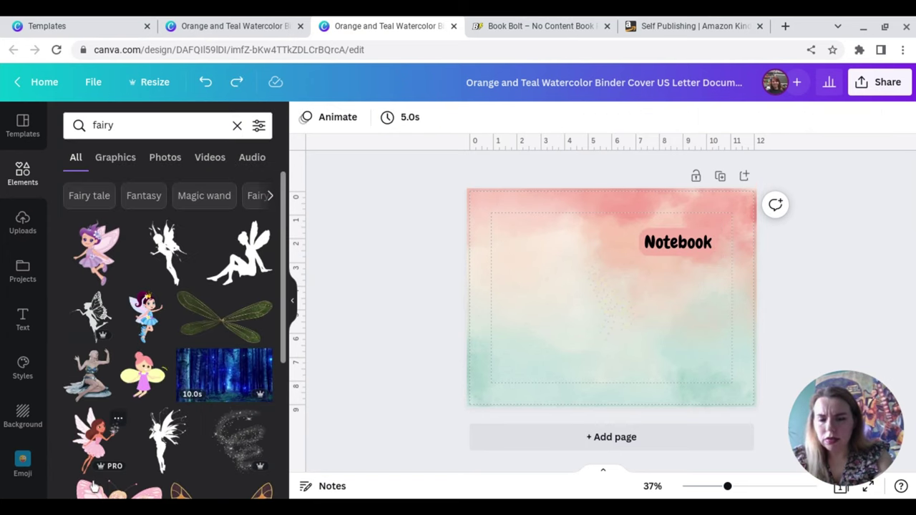
scroll(93, 485, down, 3)
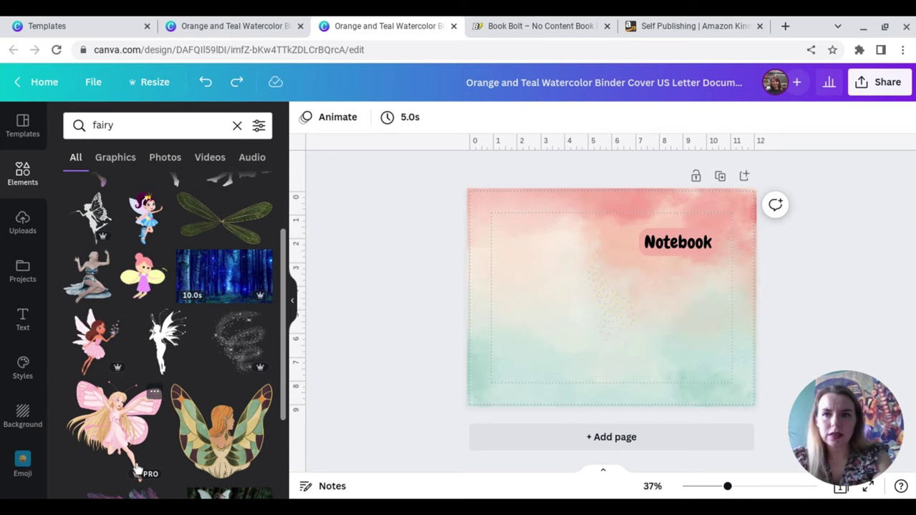
scroll(128, 467, down, 5)
scroll(129, 467, down, 4)
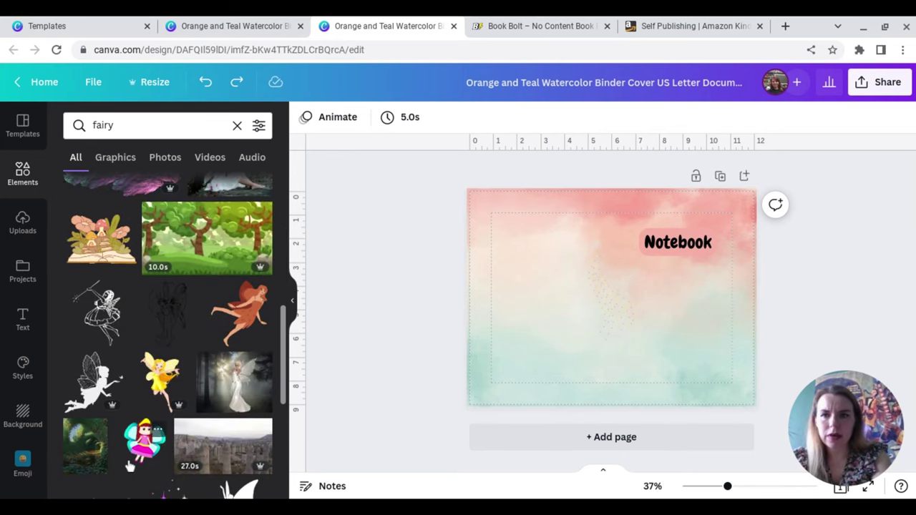
scroll(129, 467, down, 3)
scroll(129, 467, up, 12)
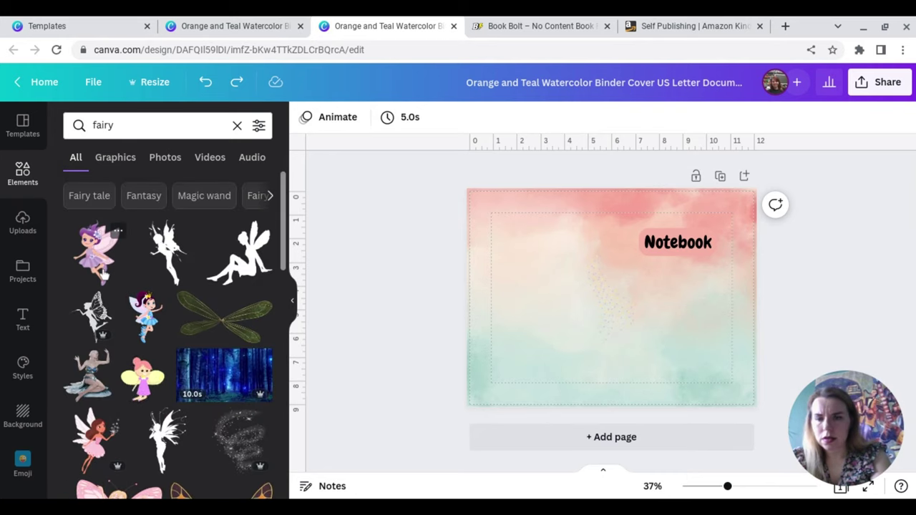
Add the purple fairy, shrink it, and place it on the cover's right side.
click(104, 275)
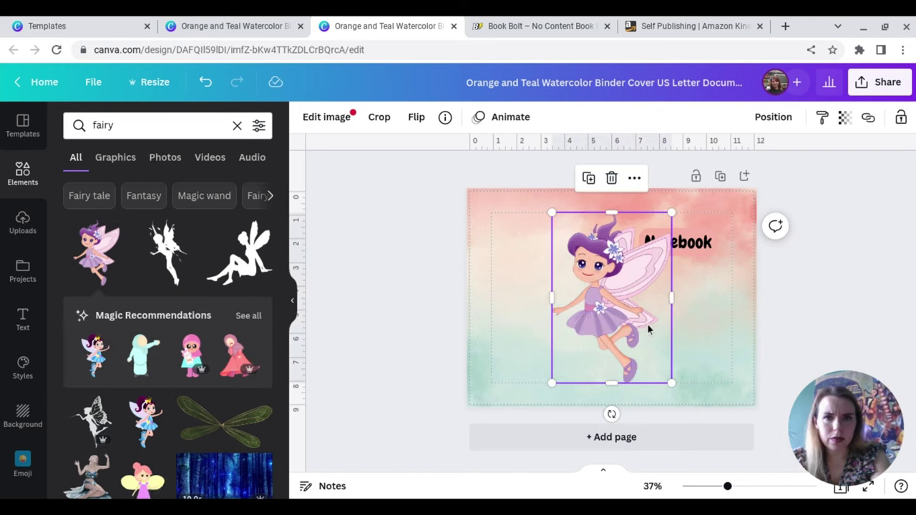
drag(551, 212, 582, 256)
drag(638, 360, 689, 358)
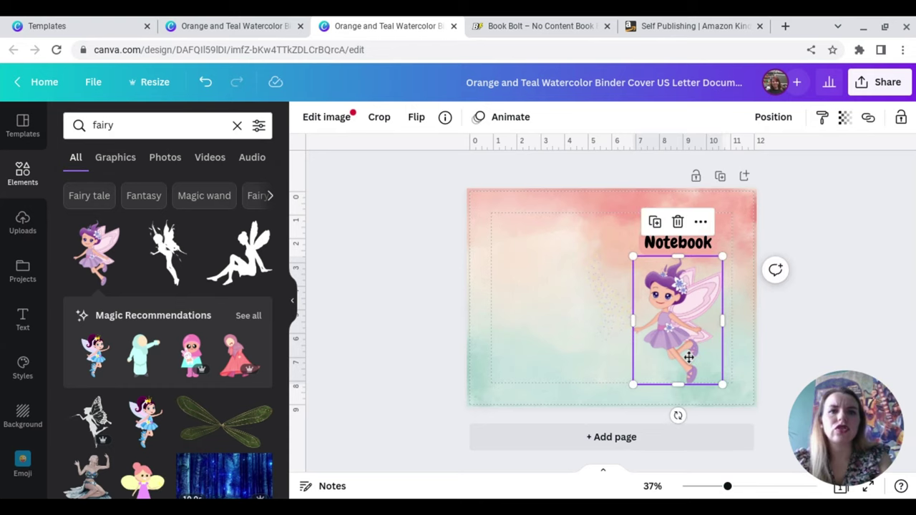
Add the blue fairy and move it to the cover's left side.
click(146, 443)
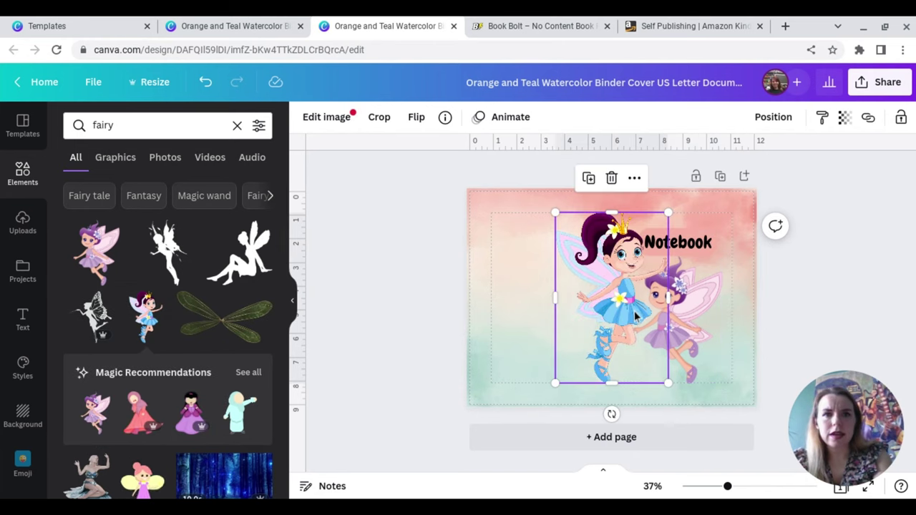
drag(624, 313, 563, 313)
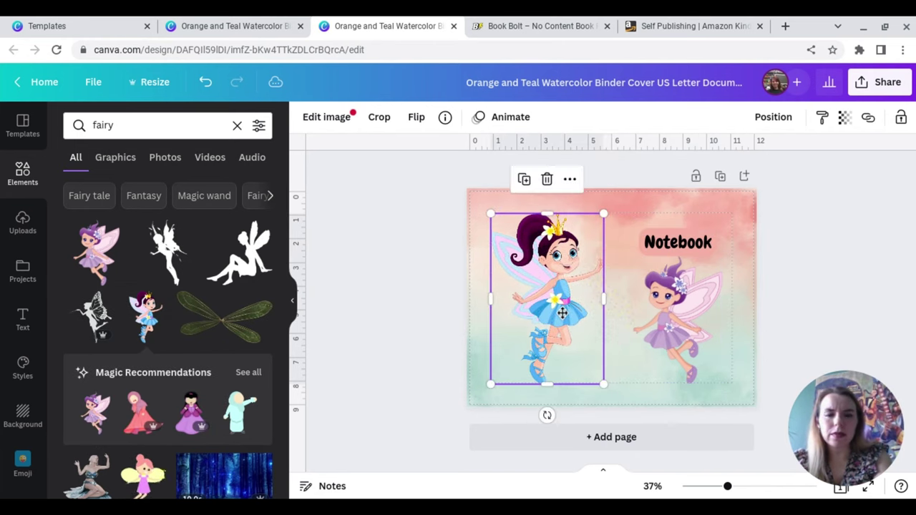
click(807, 298)
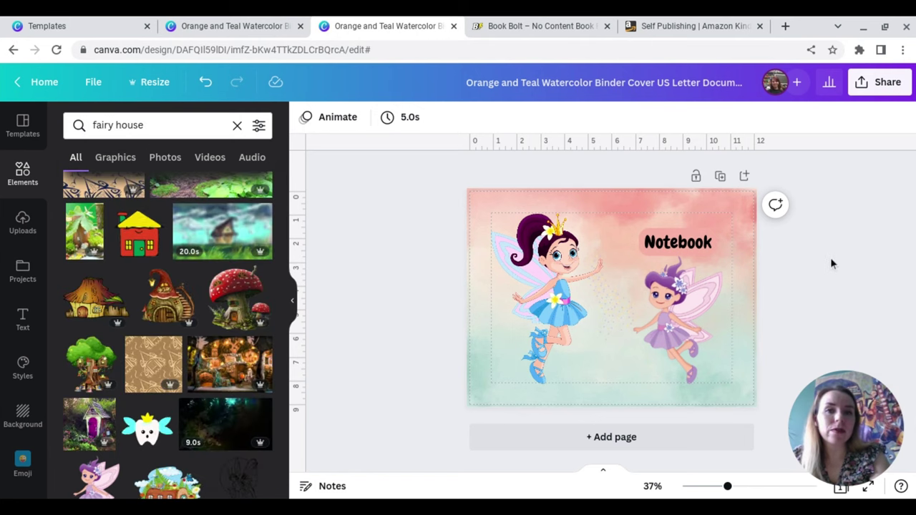
Download the fairy cover design as a JPG file.
click(892, 81)
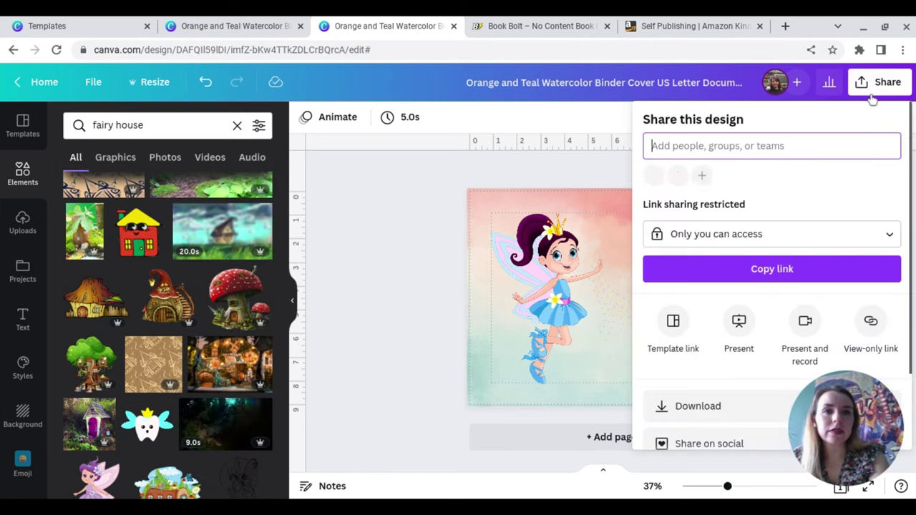
click(689, 413)
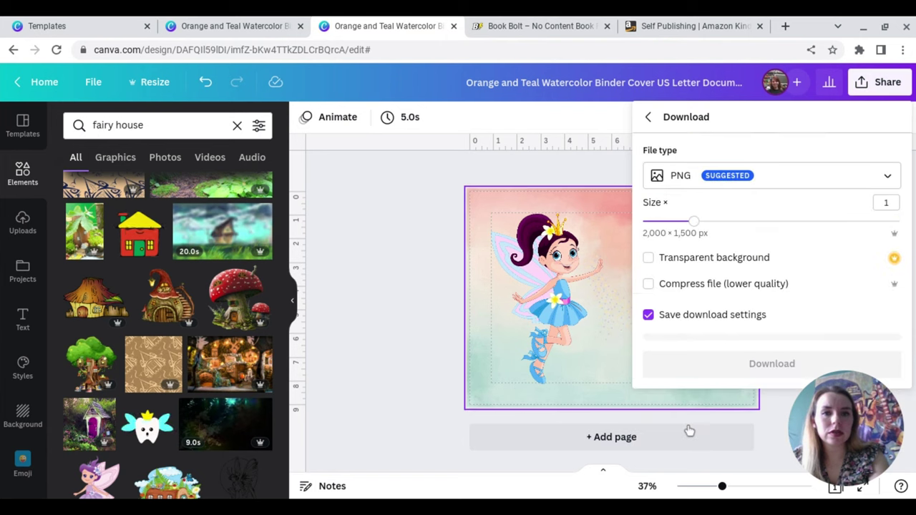
click(761, 185)
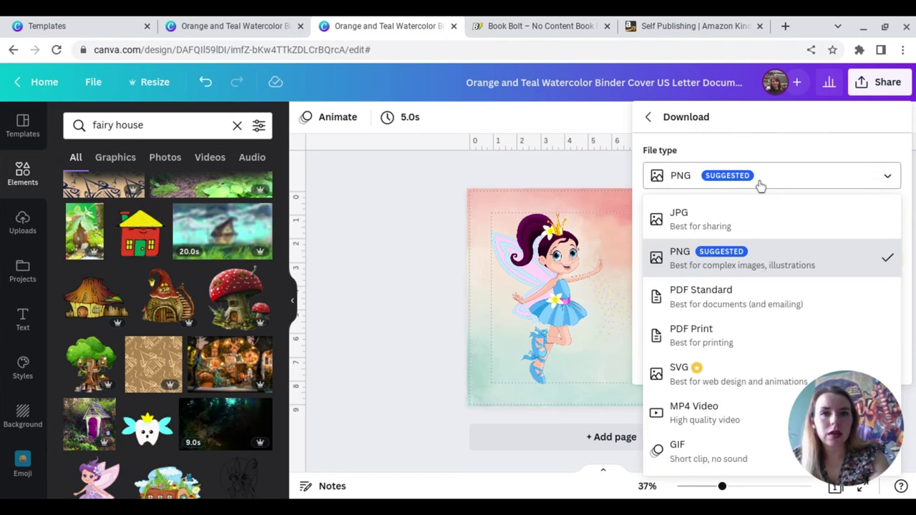
click(721, 222)
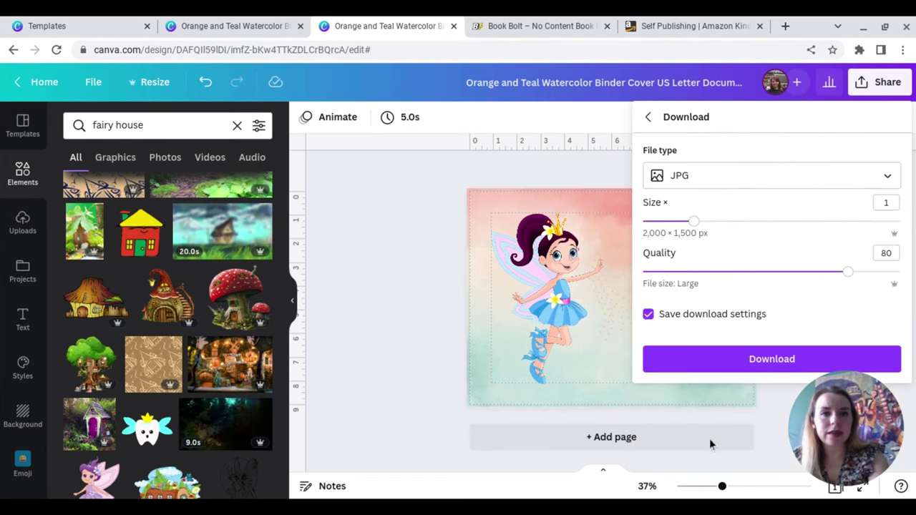
click(721, 360)
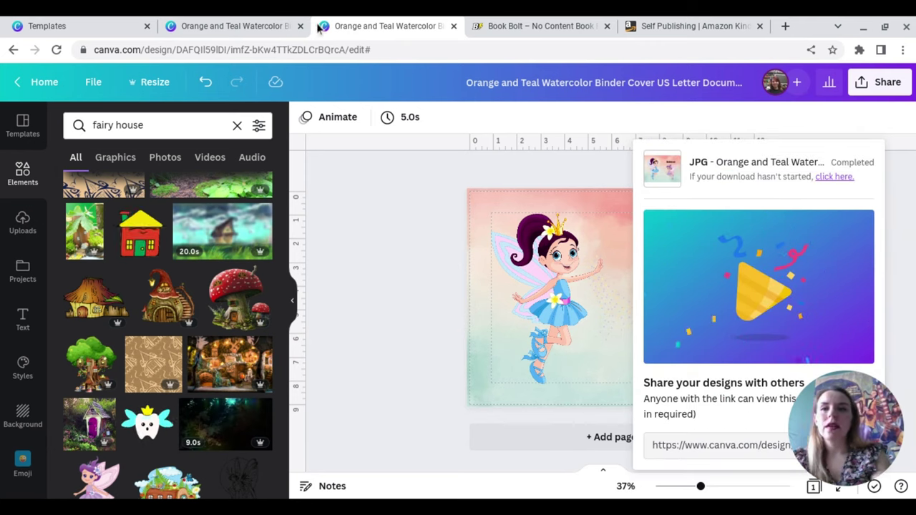
Sign in to the Book Bolt member account and dismiss the lifetime sale popup.
click(564, 33)
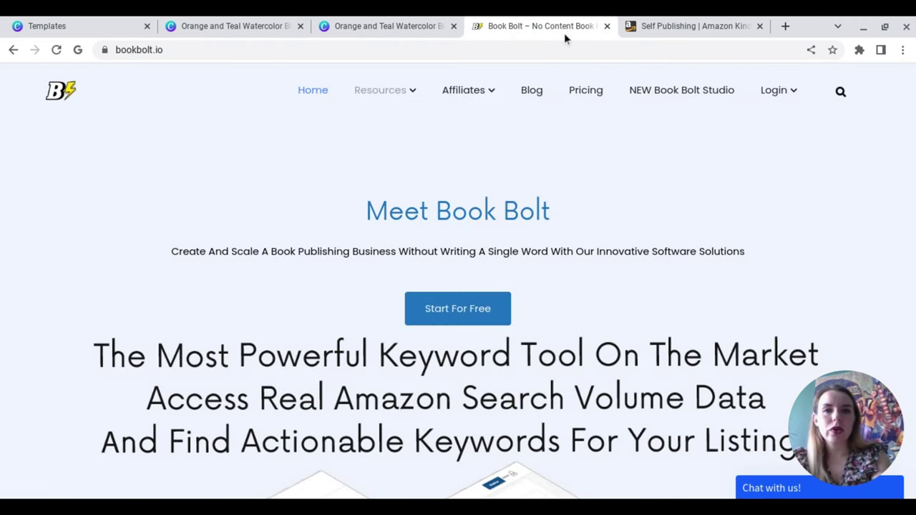
click(768, 106)
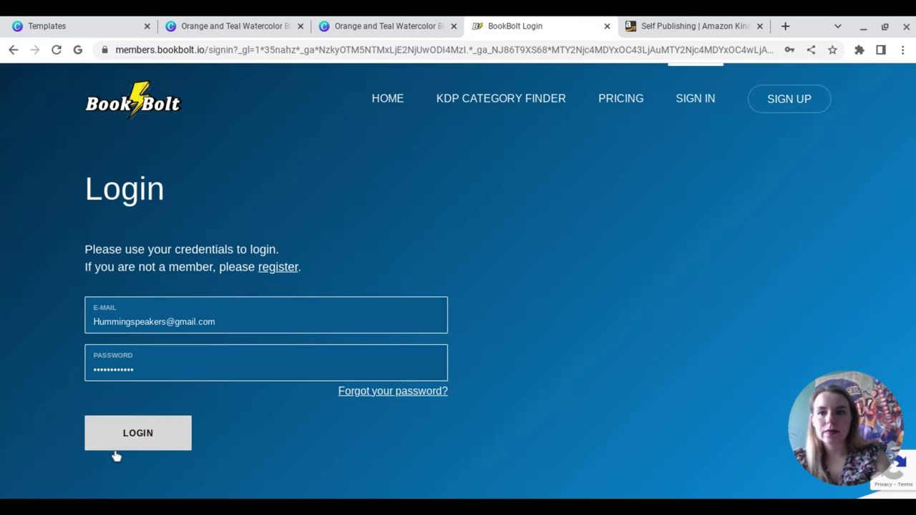
click(116, 453)
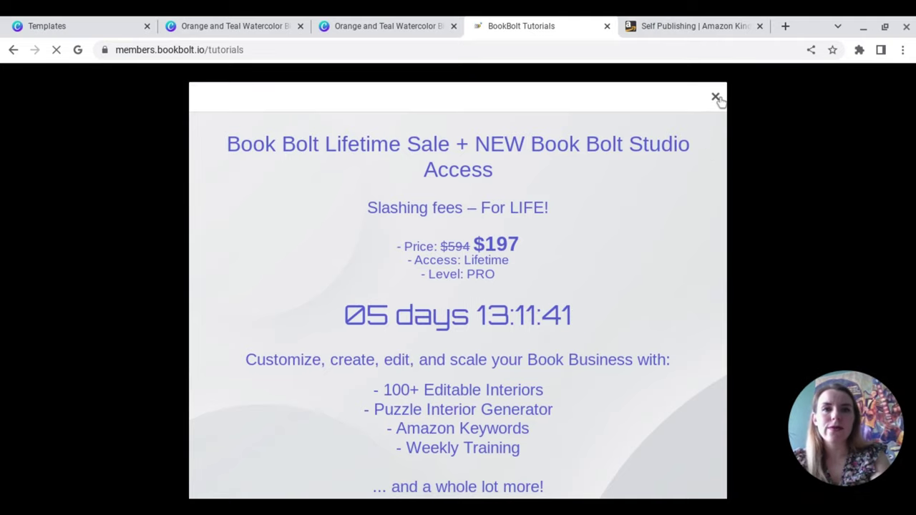
click(715, 98)
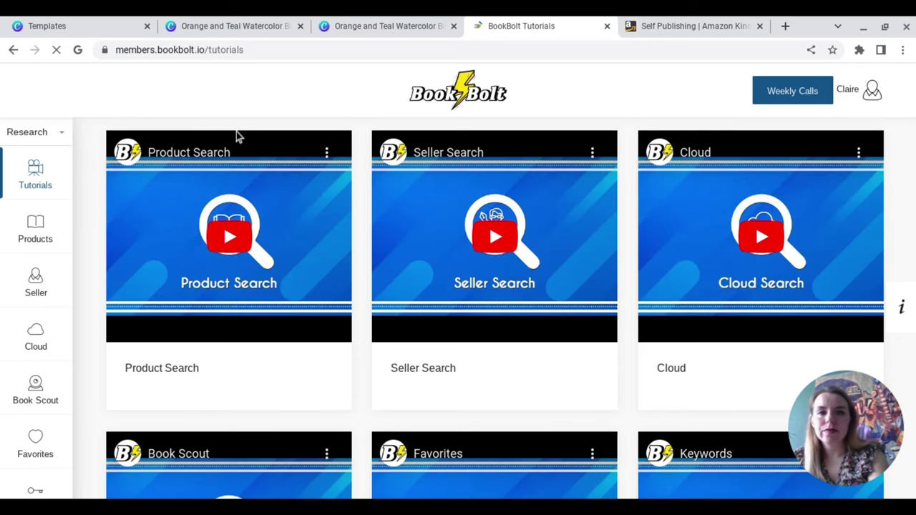
Switch from Research to Create tools and launch BookBolt Studio.
click(59, 147)
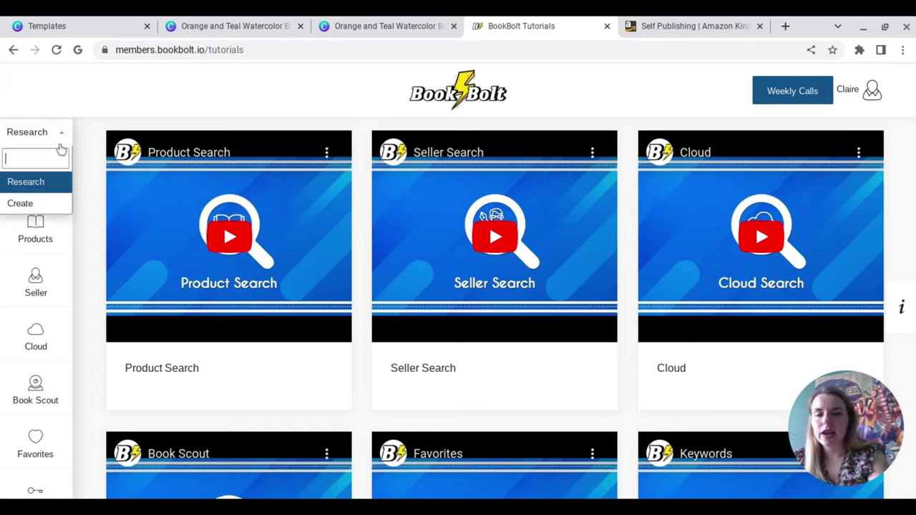
click(26, 205)
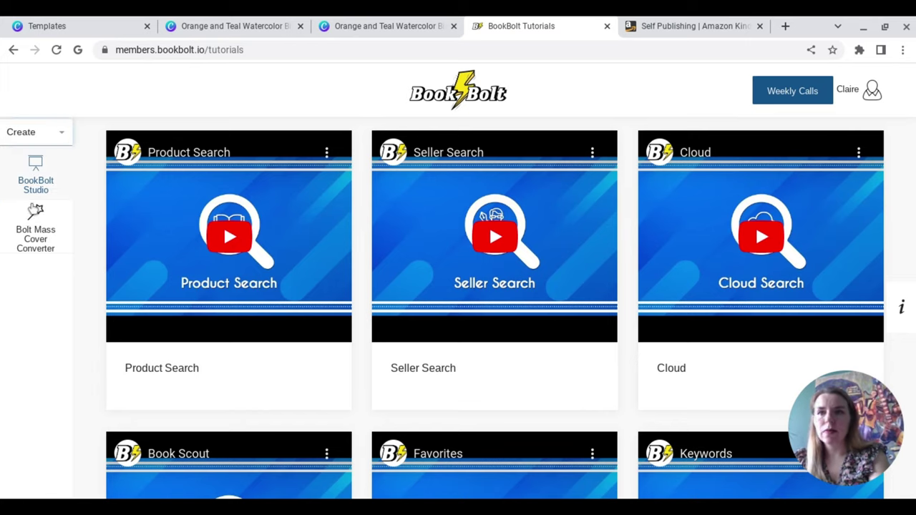
click(31, 208)
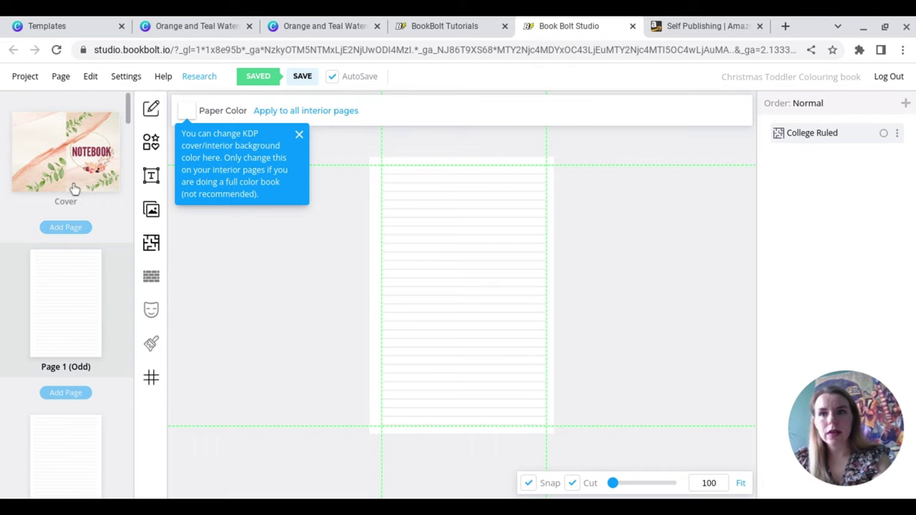
Create a 6 × 9 in black & white paperback project 'Fairy Notebook' with 100 pages and bleed.
click(74, 189)
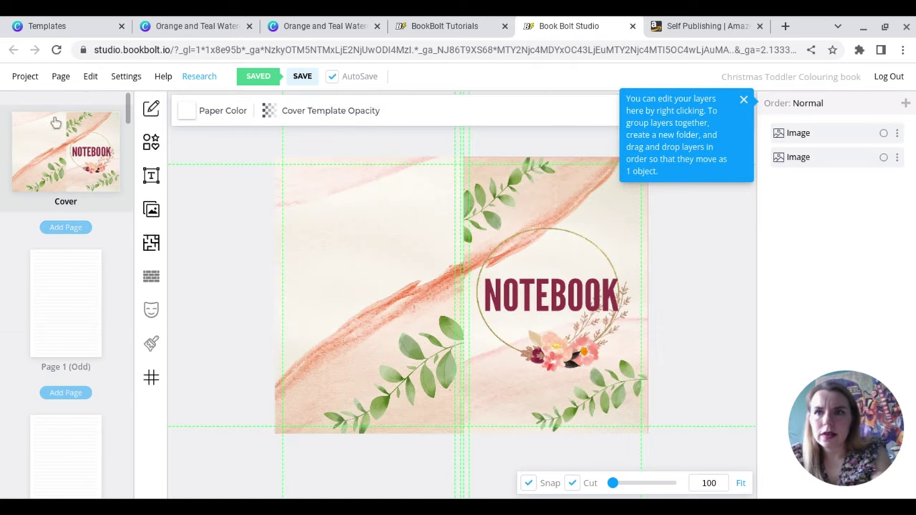
click(34, 86)
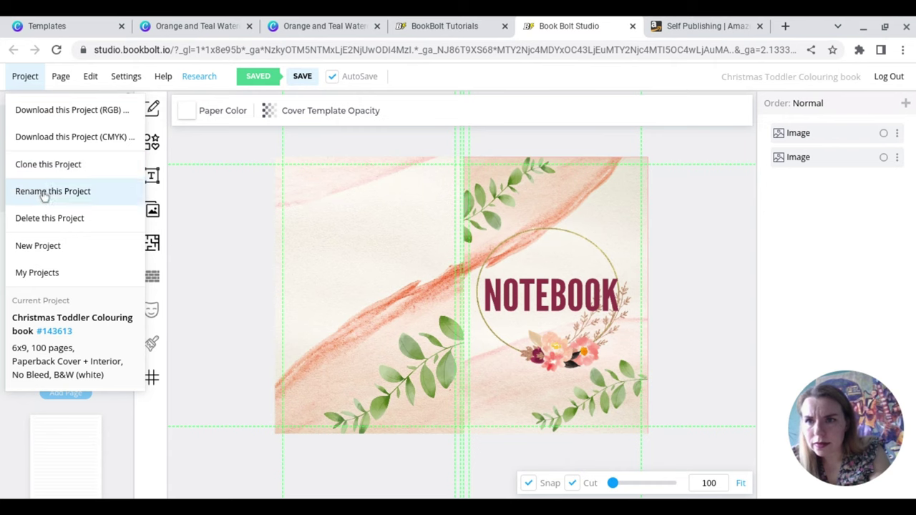
click(42, 260)
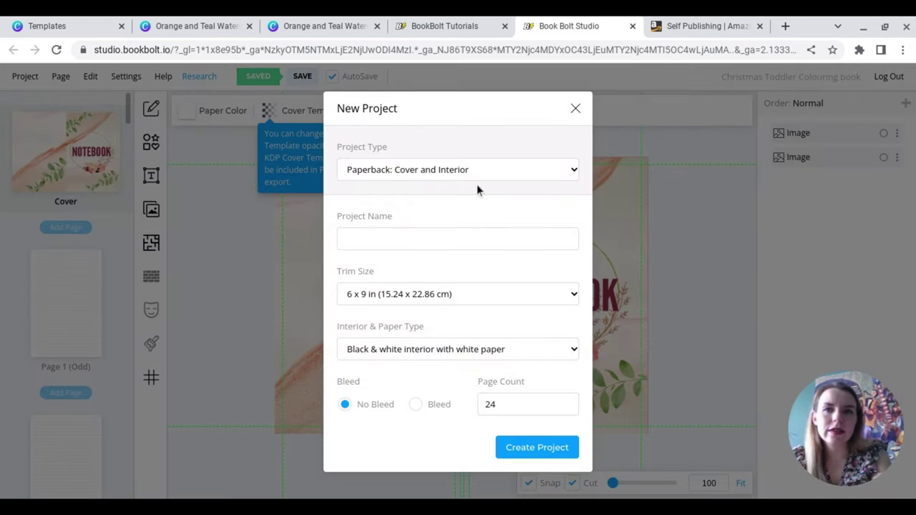
click(441, 255)
text(Fair)
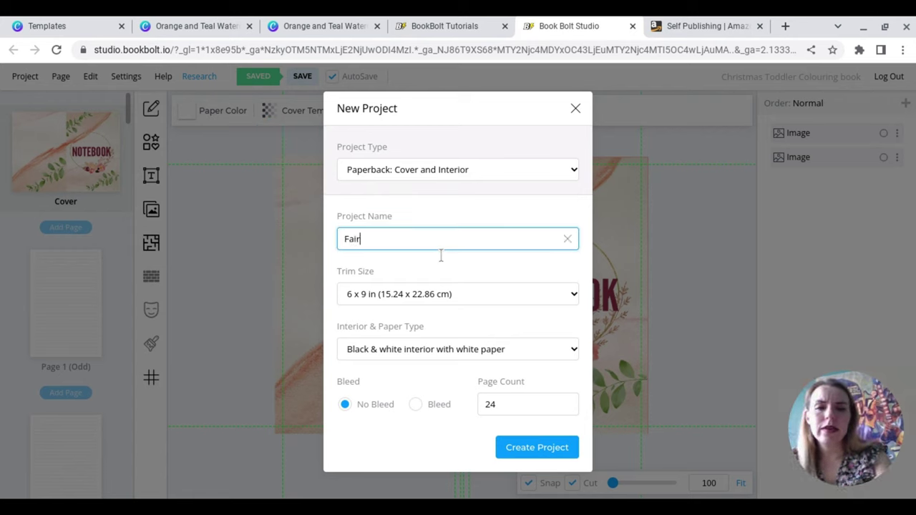
text(y Note)
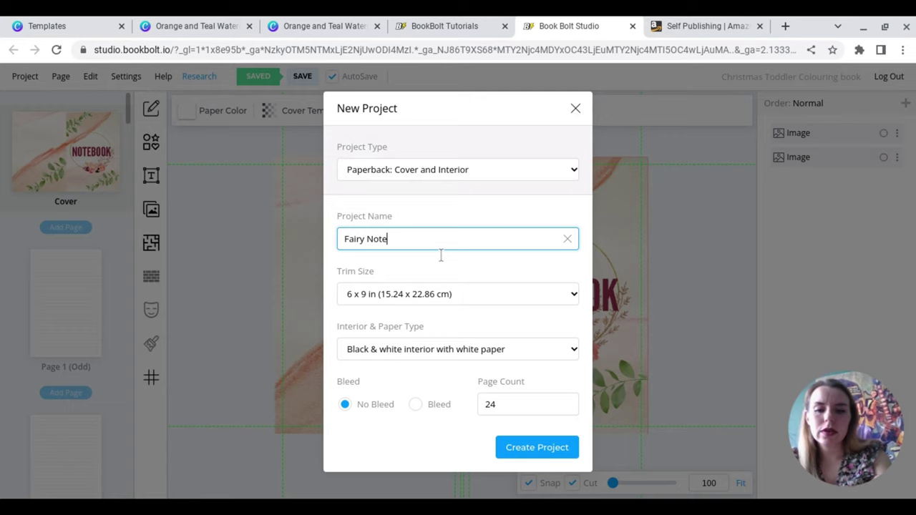
text(book)
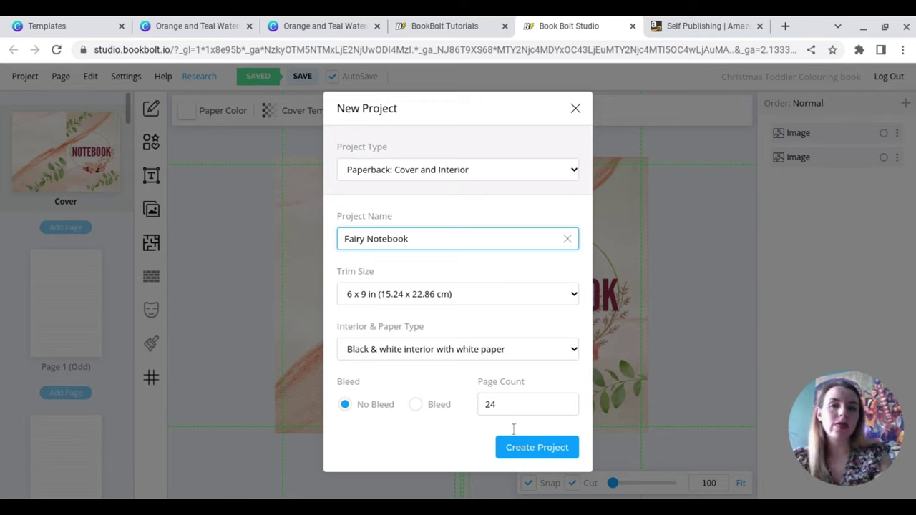
key(Tab)
key(Tab)
key(Tab)
key(Tab)
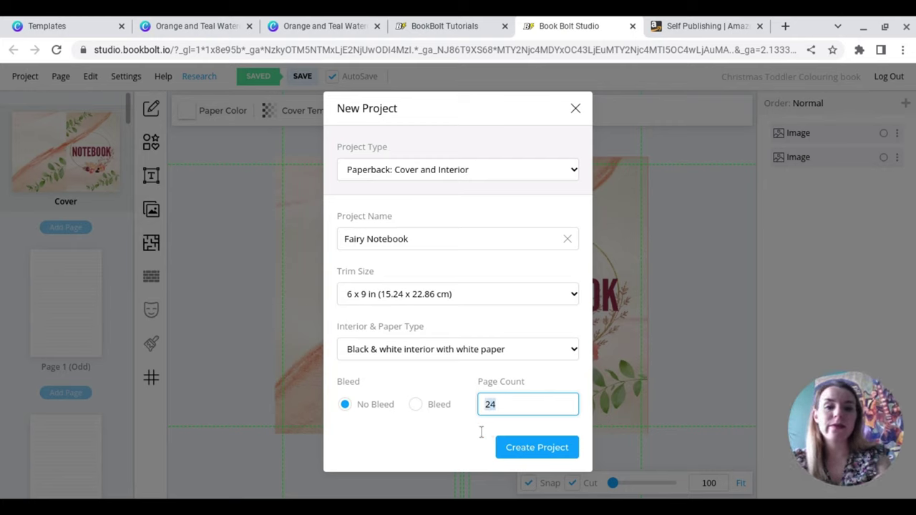
text(100)
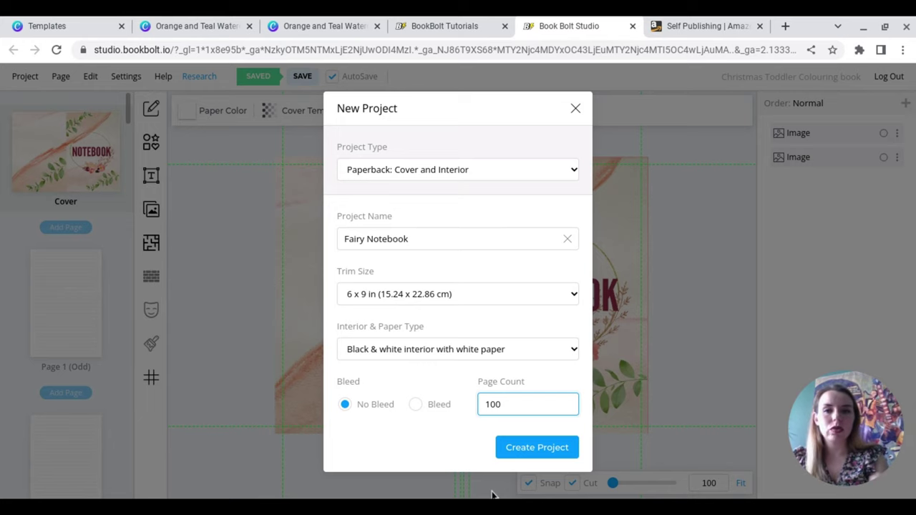
click(417, 404)
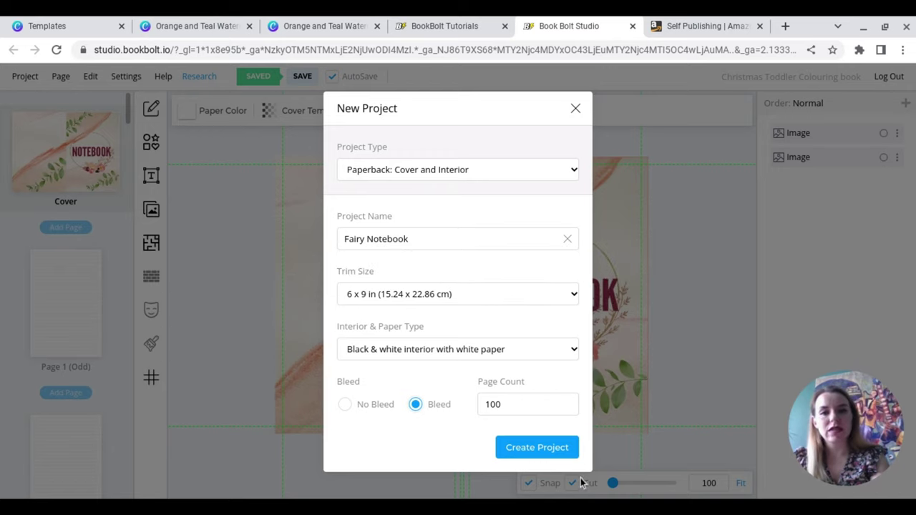
key(Return)
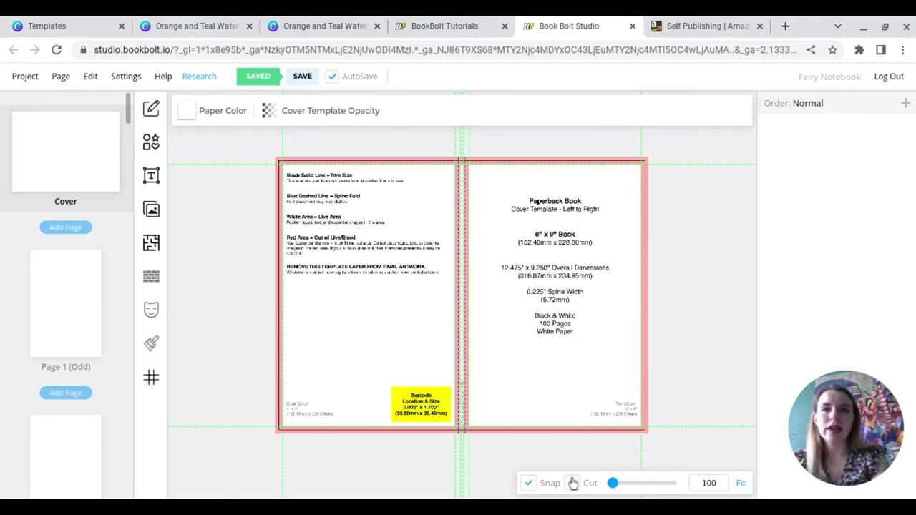
Turn on the Cut guides and insert the fairy watercolour JPG onto the cover.
click(573, 483)
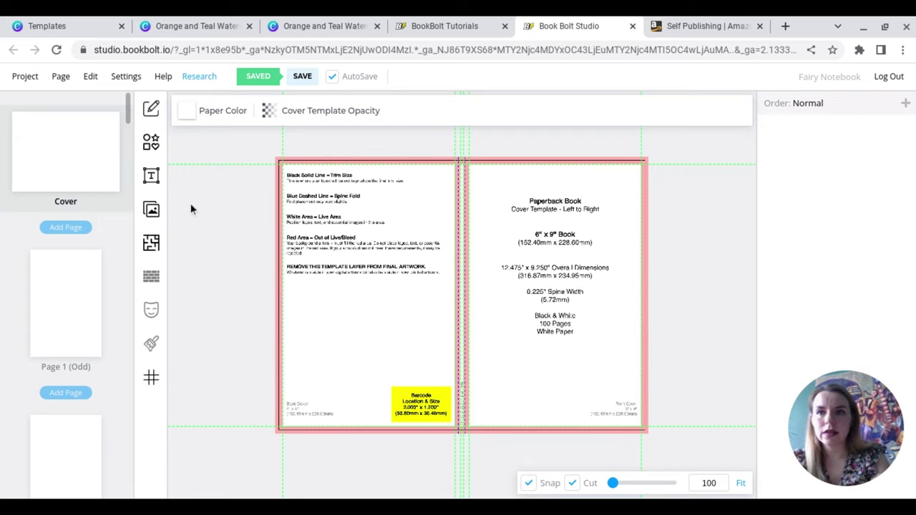
click(150, 215)
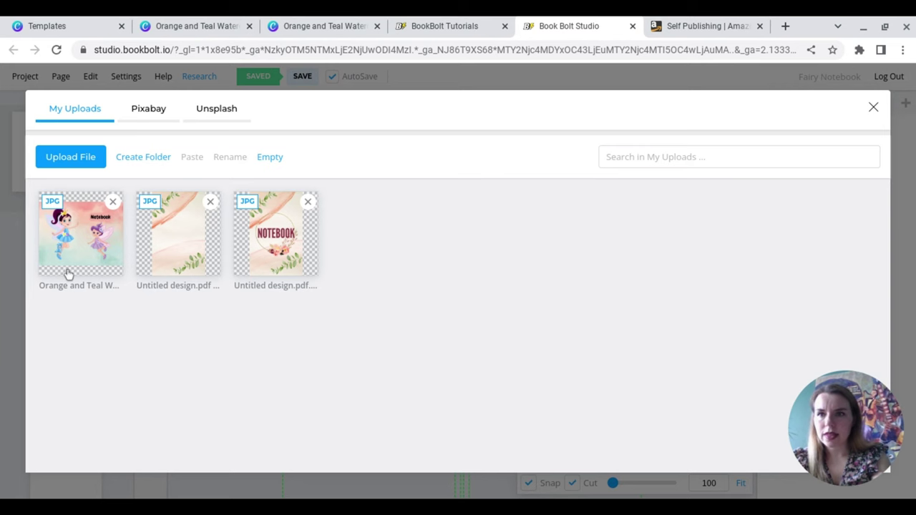
click(68, 273)
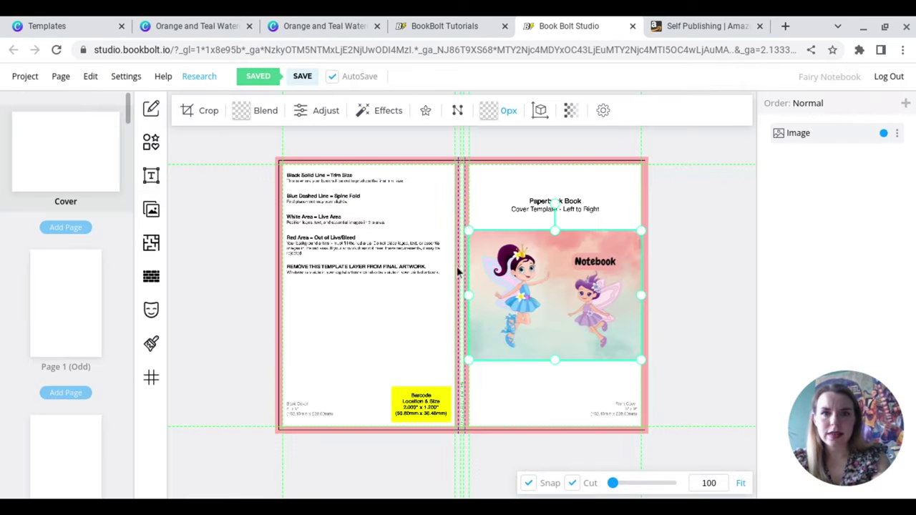
Stretch and reposition the fairy image until it covers the entire front and back cover.
drag(468, 248, 266, 182)
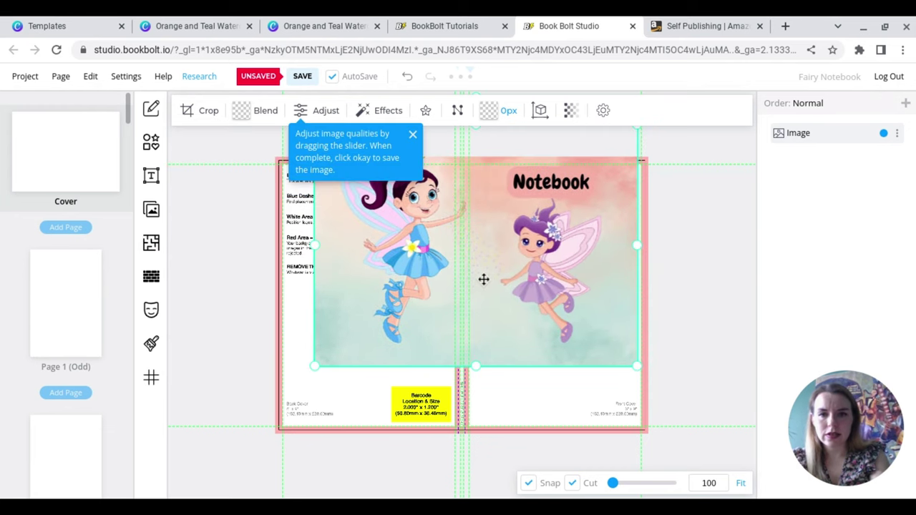
drag(482, 279, 466, 310)
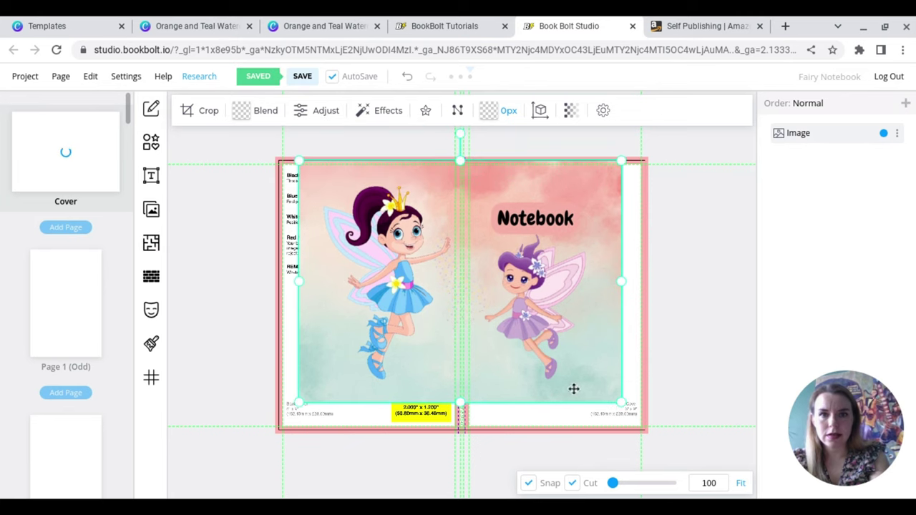
drag(621, 403, 648, 422)
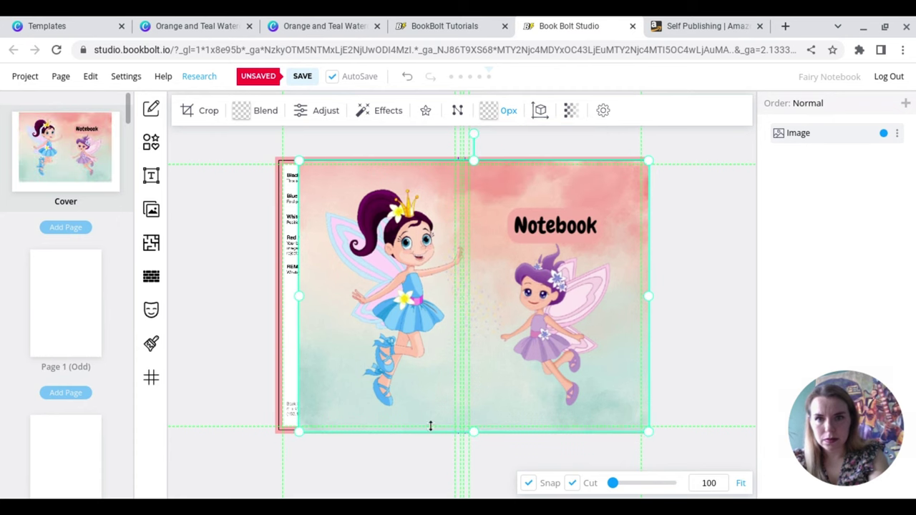
drag(299, 318, 275, 316)
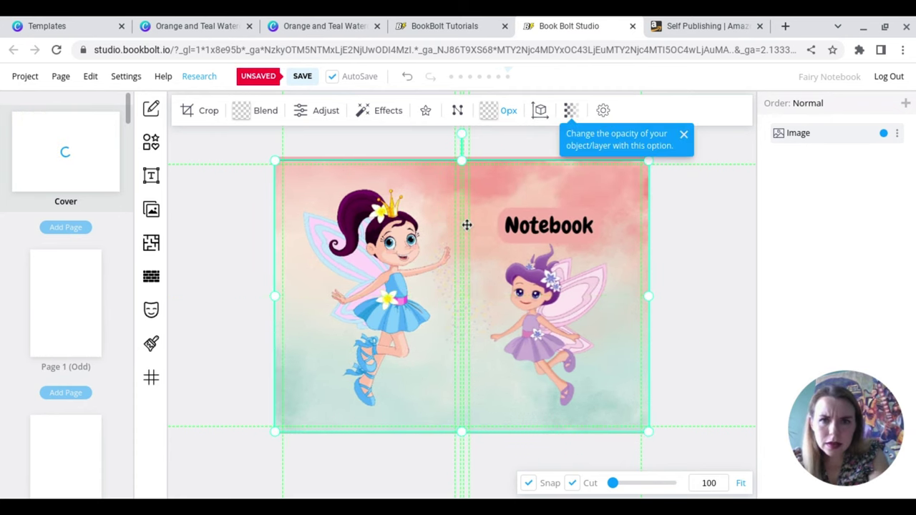
click(661, 269)
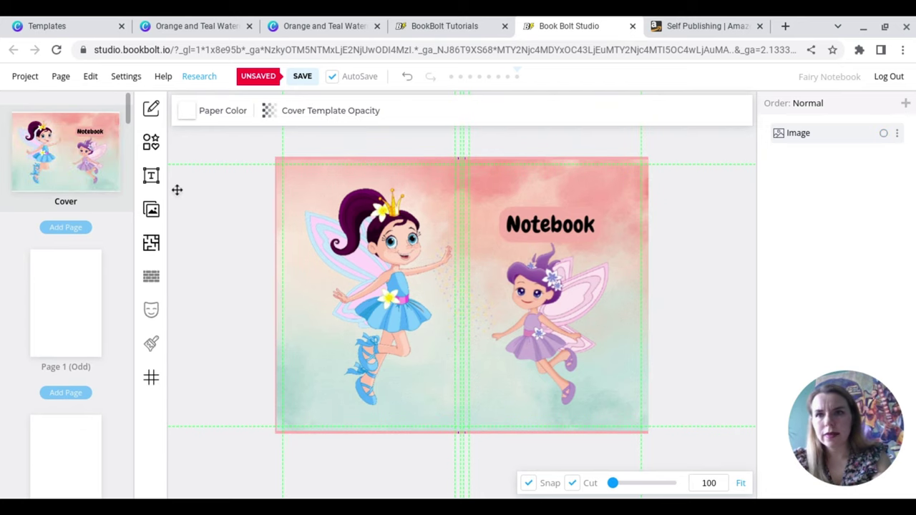
scroll(177, 189, down, 2)
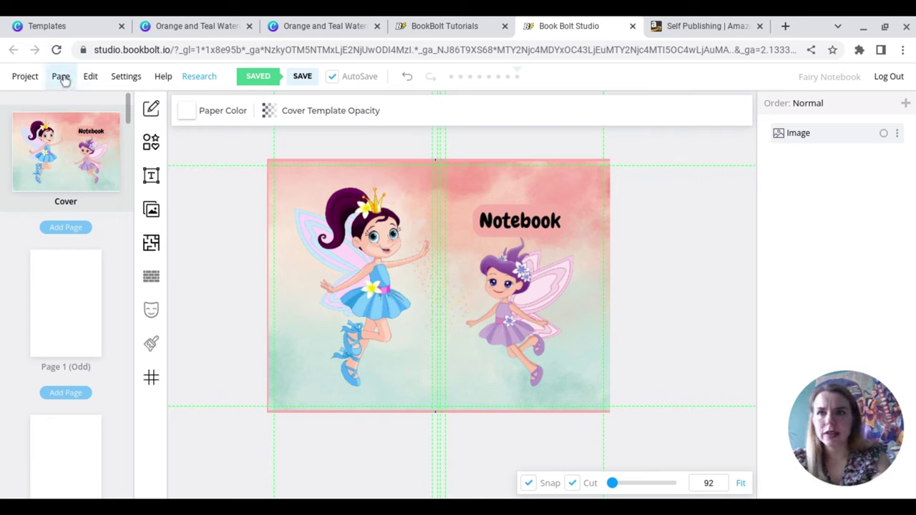
From Page 1, browse the Interior Templates Library's Ruled, Journal, Graph and other page templates.
click(66, 301)
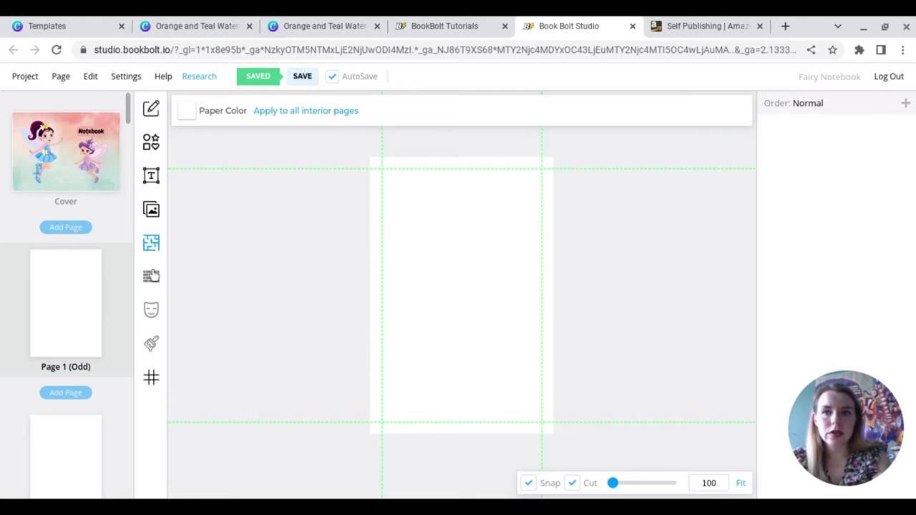
click(151, 275)
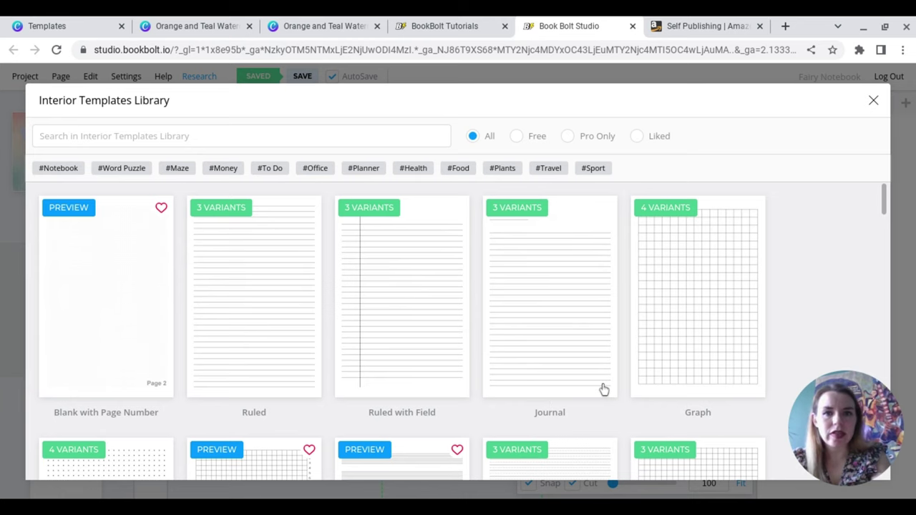
scroll(601, 389, down, 3)
scroll(603, 389, down, 3)
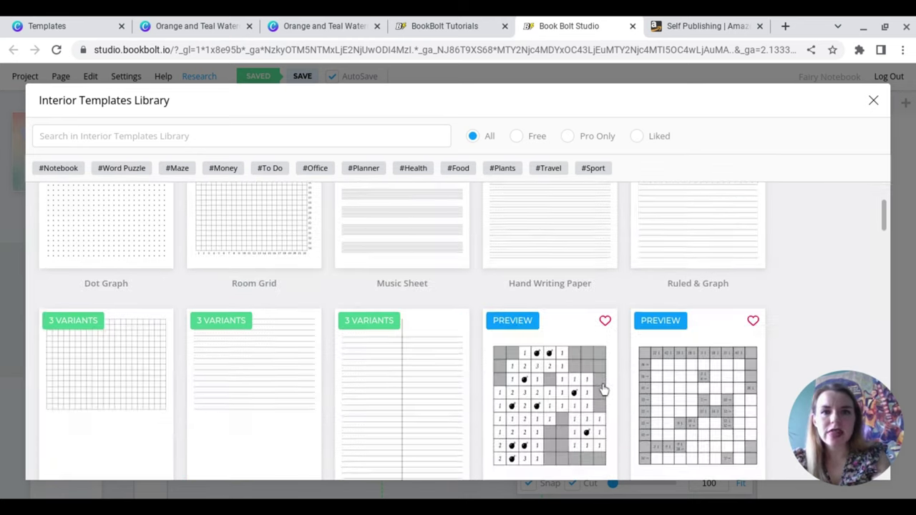
scroll(604, 389, down, 7)
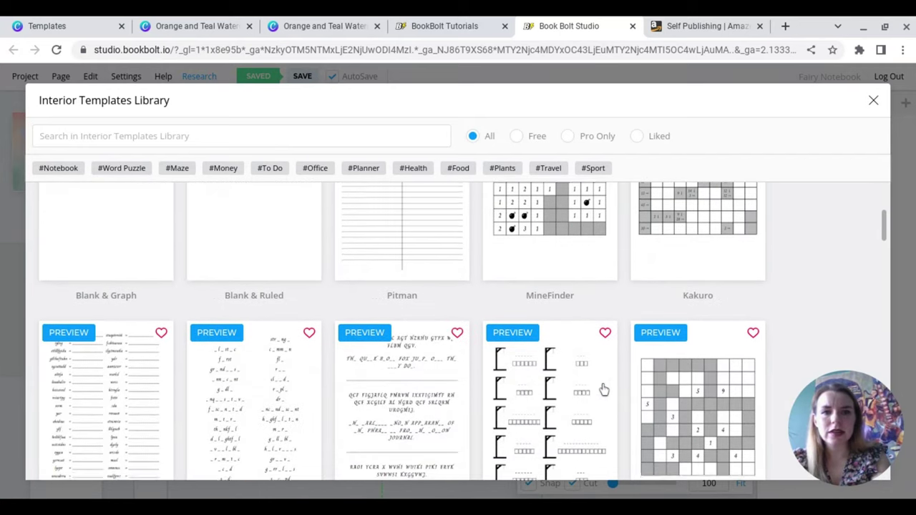
scroll(603, 389, down, 5)
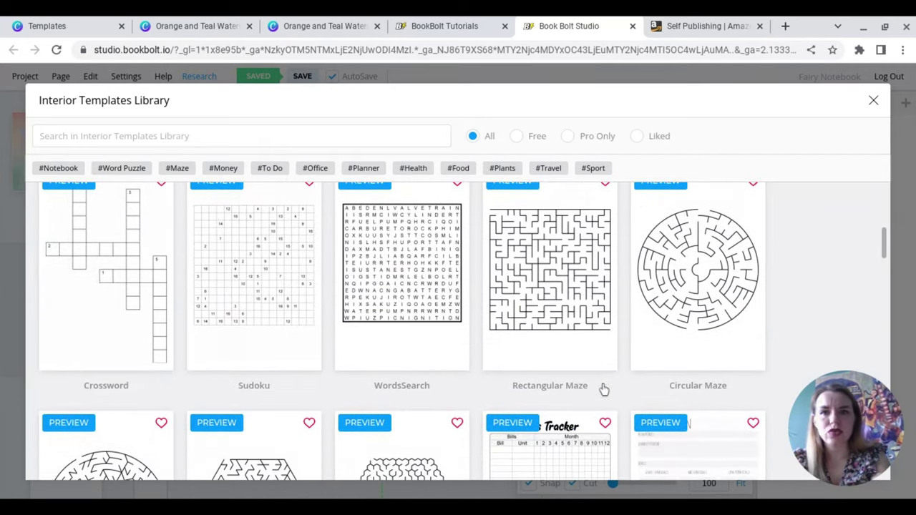
scroll(604, 388, down, 8)
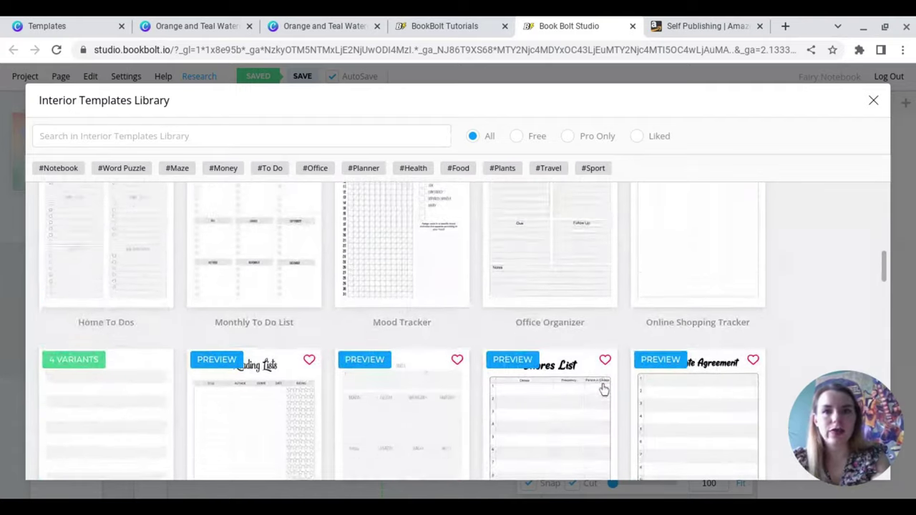
scroll(603, 389, down, 3)
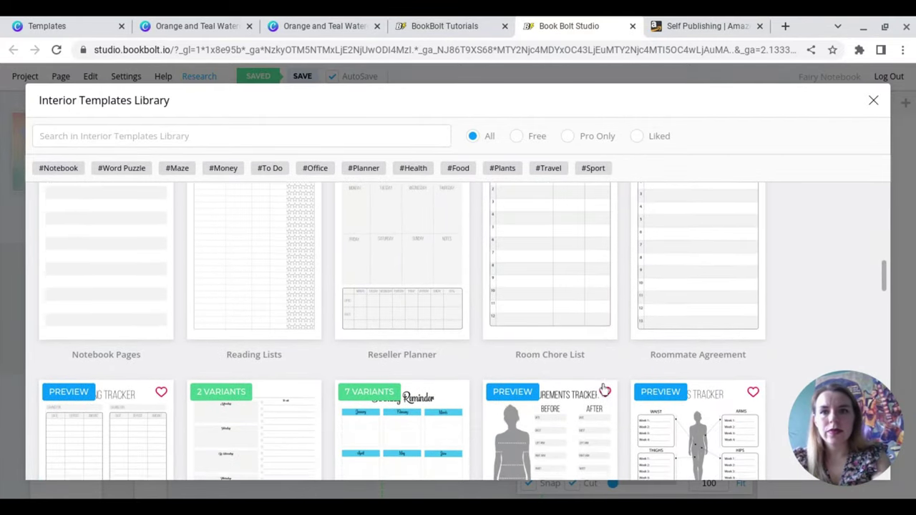
scroll(603, 389, down, 2)
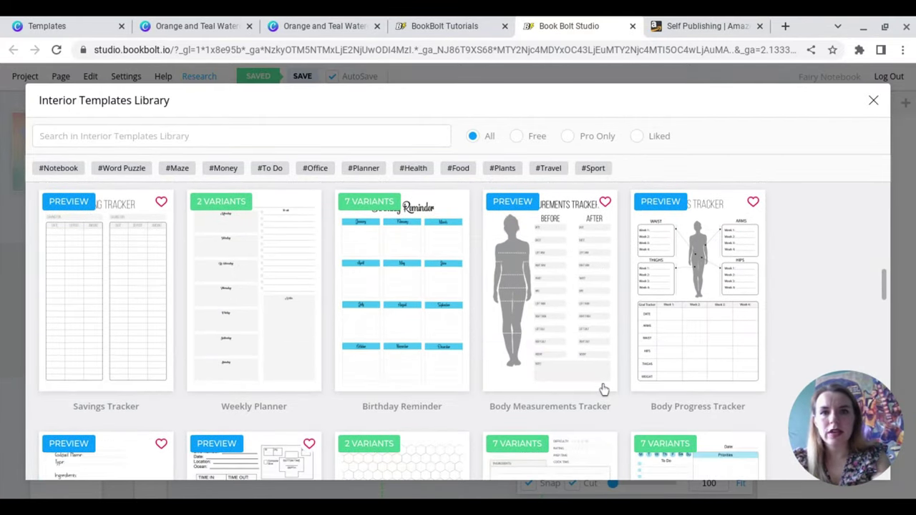
scroll(604, 389, down, 4)
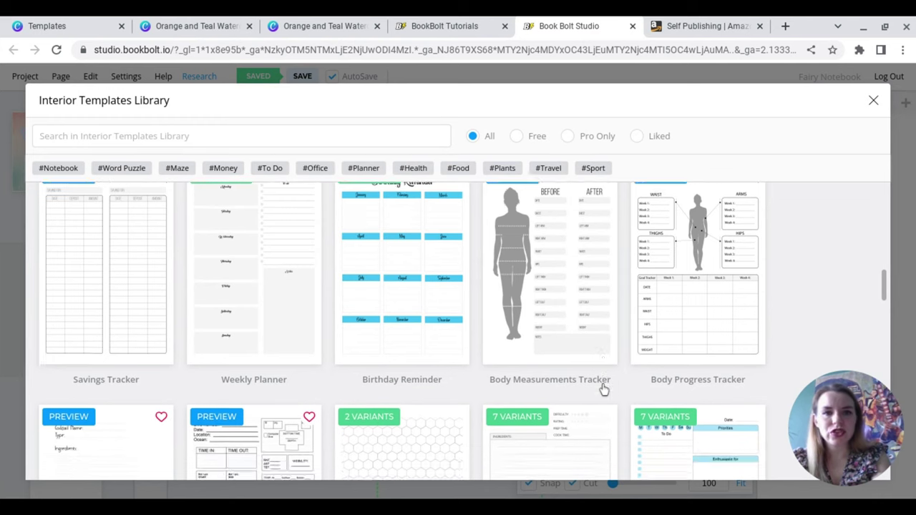
scroll(603, 389, down, 9)
scroll(604, 389, up, 20)
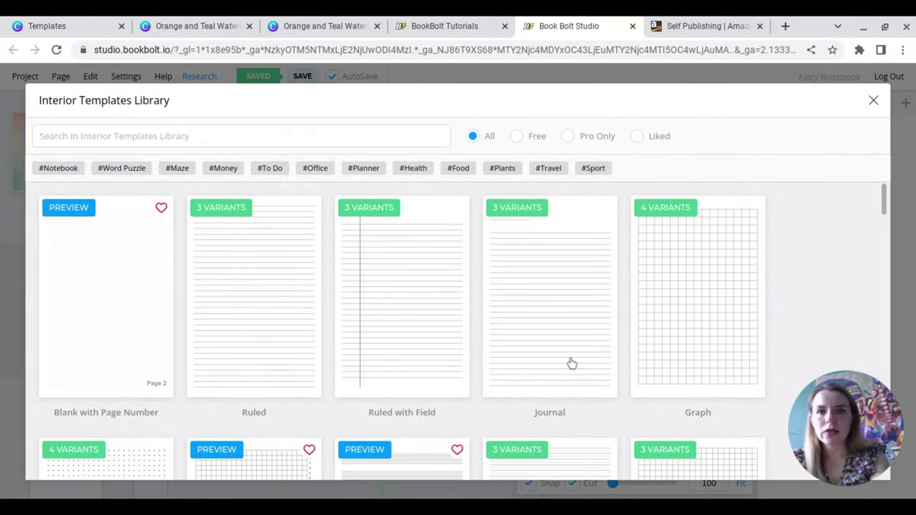
Apply the Wide Journal variant to every page except the Cover and continue to its options.
click(534, 354)
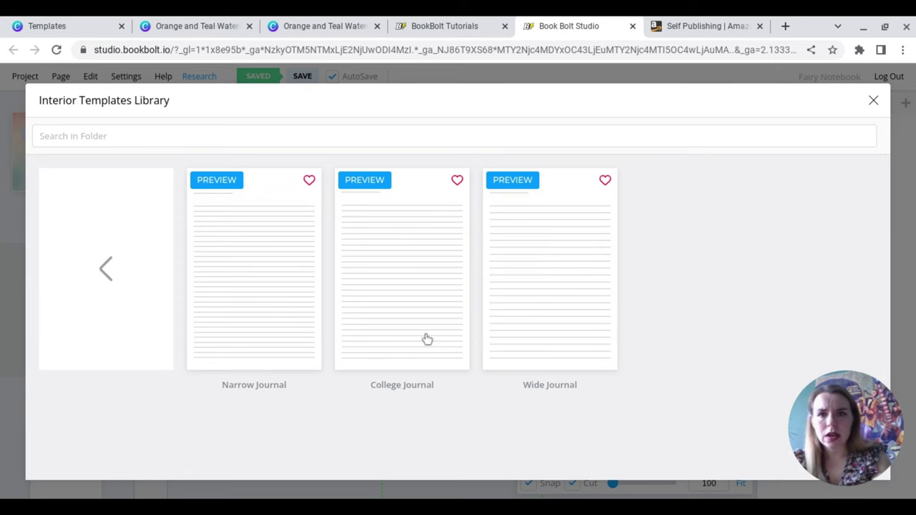
click(584, 340)
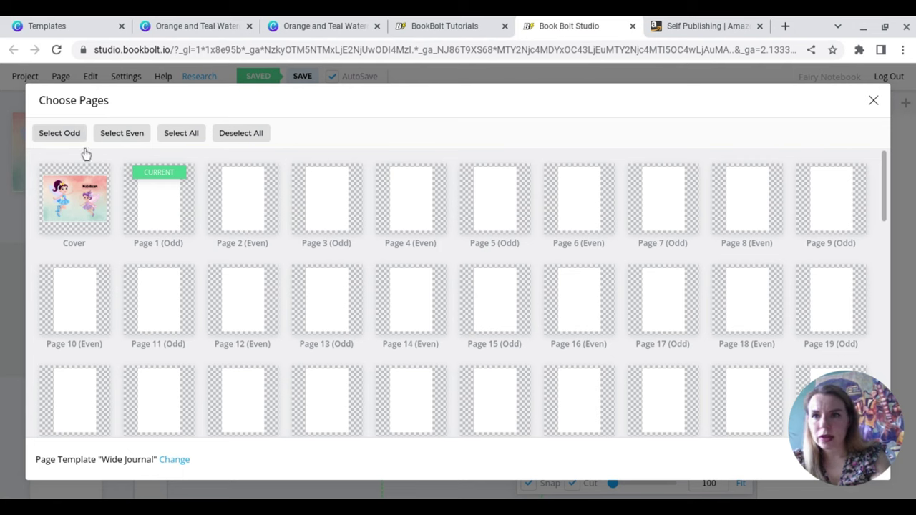
click(183, 134)
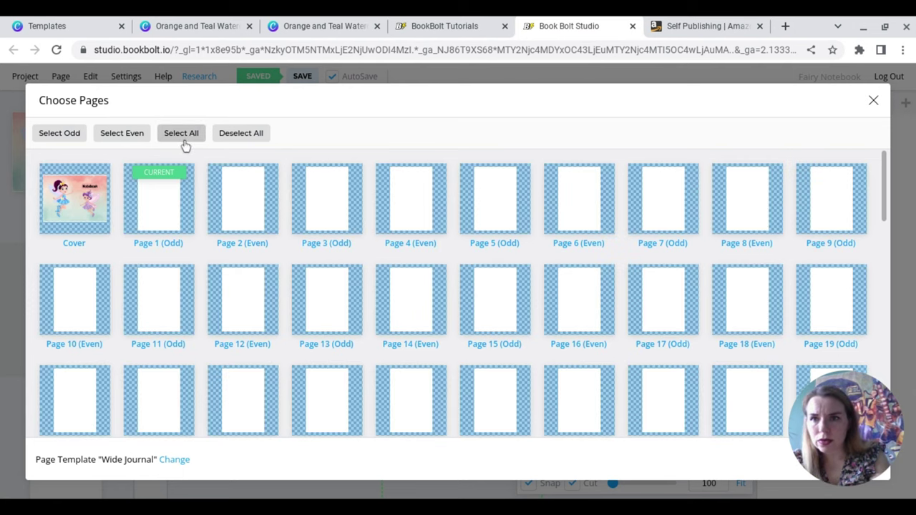
click(82, 239)
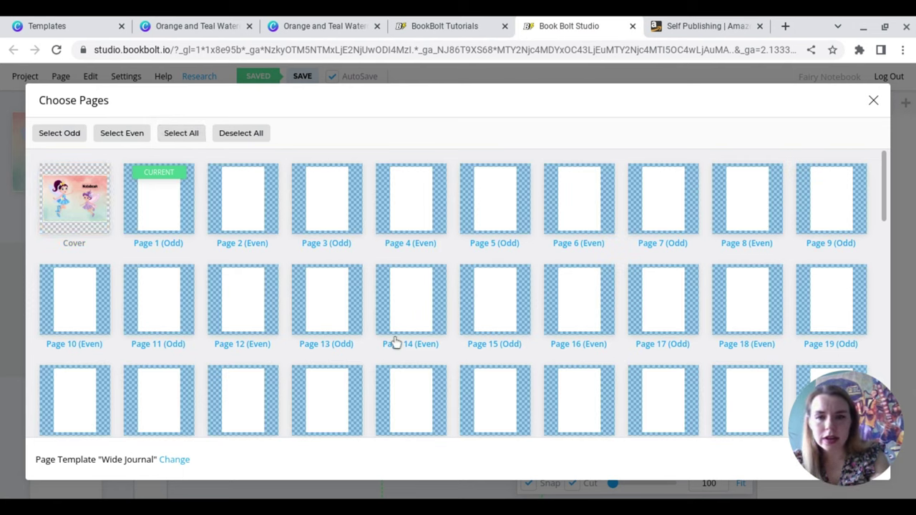
scroll(396, 342, down, 10)
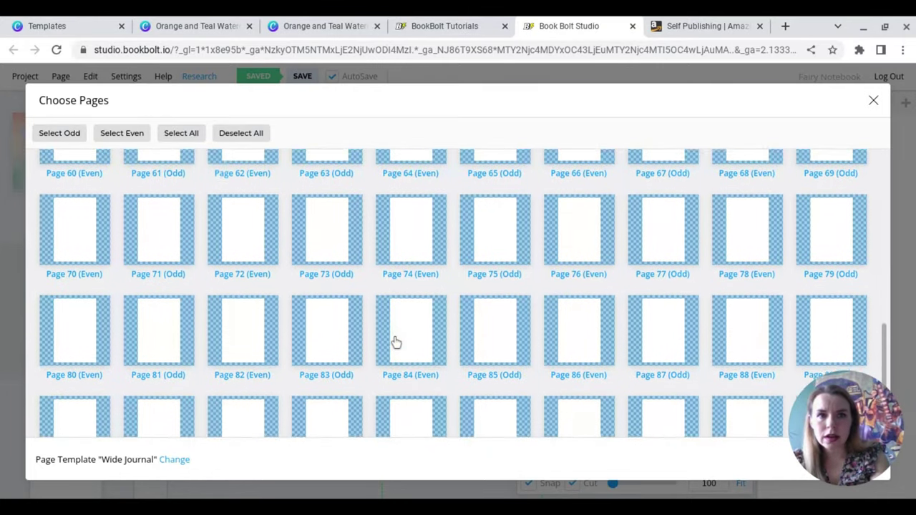
scroll(396, 342, down, 3)
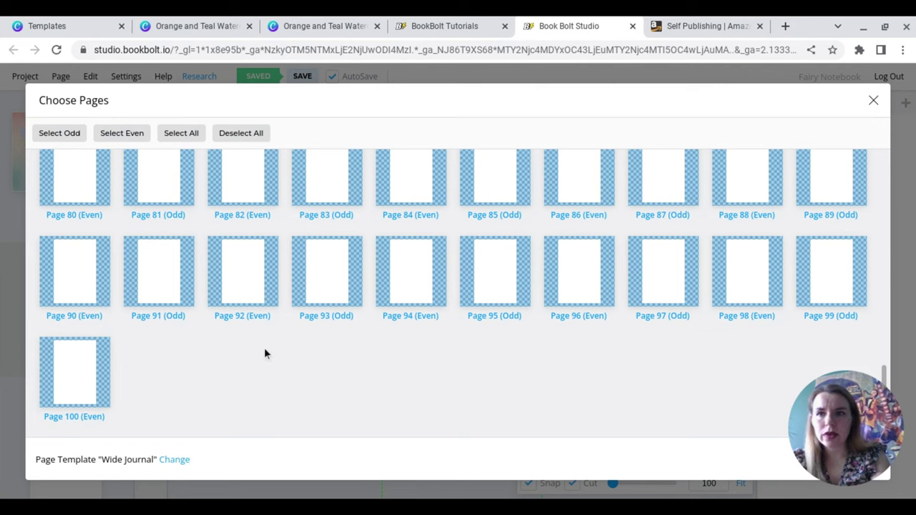
scroll(265, 348, up, 13)
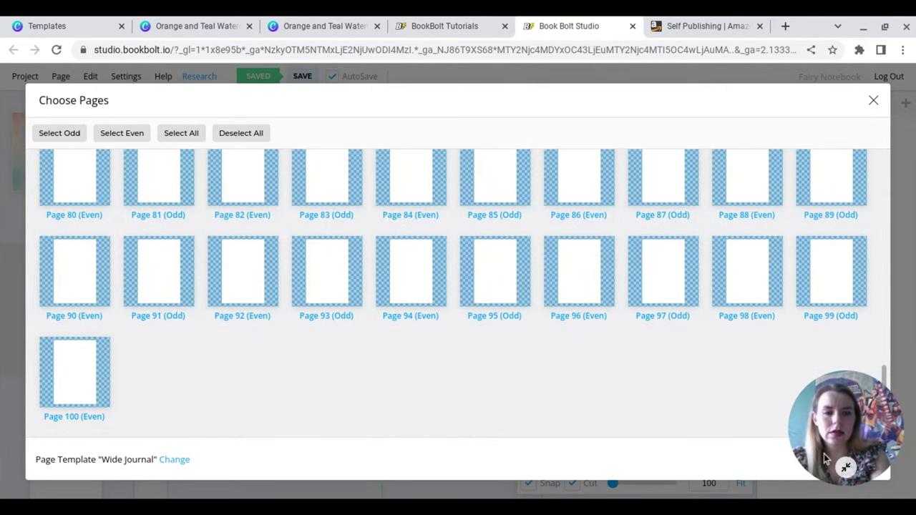
drag(825, 459, 833, 281)
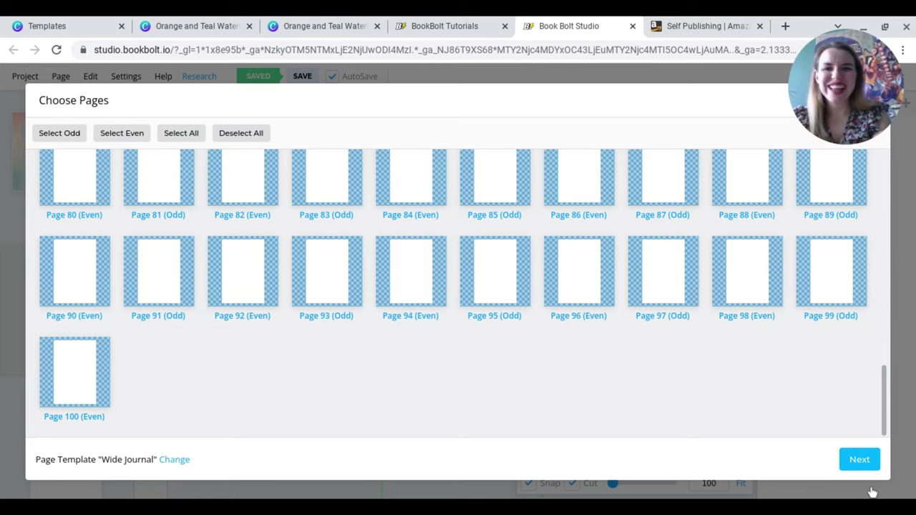
key(Return)
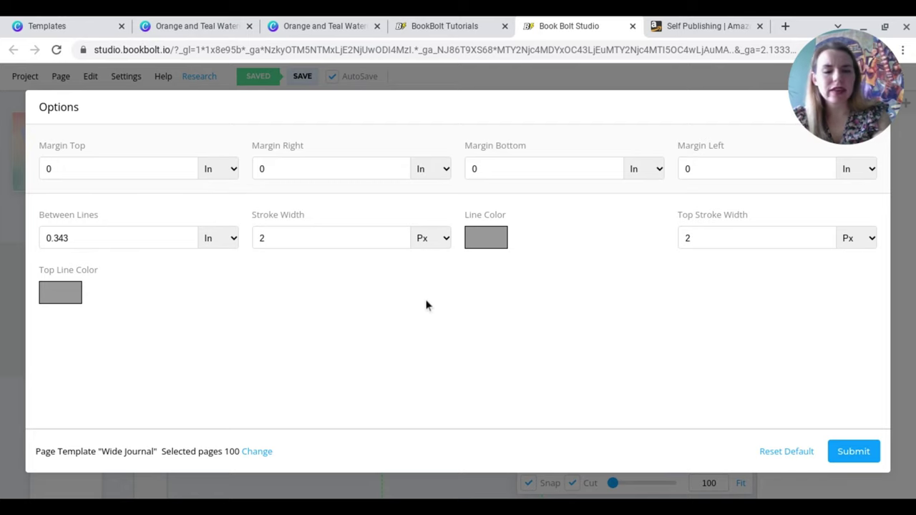
Submit the Wide Journal options and check the newly lined interior pages in the sidebar.
click(852, 451)
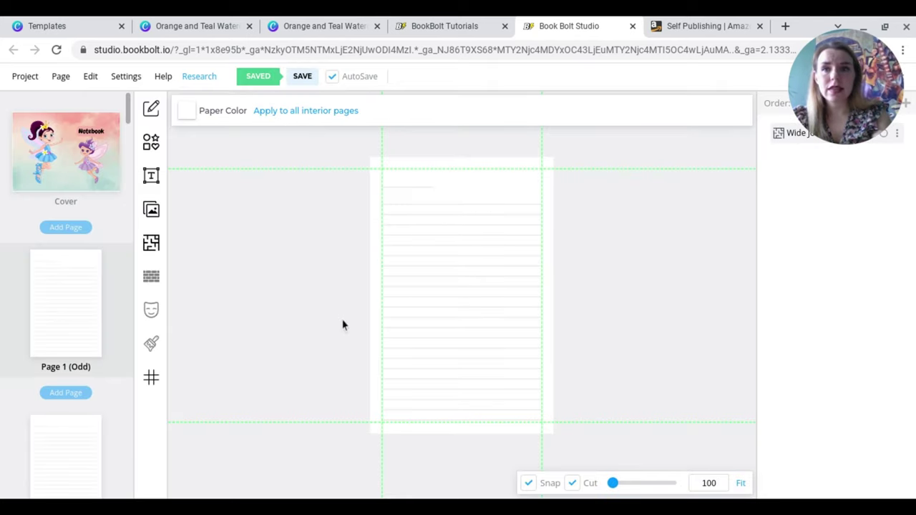
scroll(66, 337, down, 8)
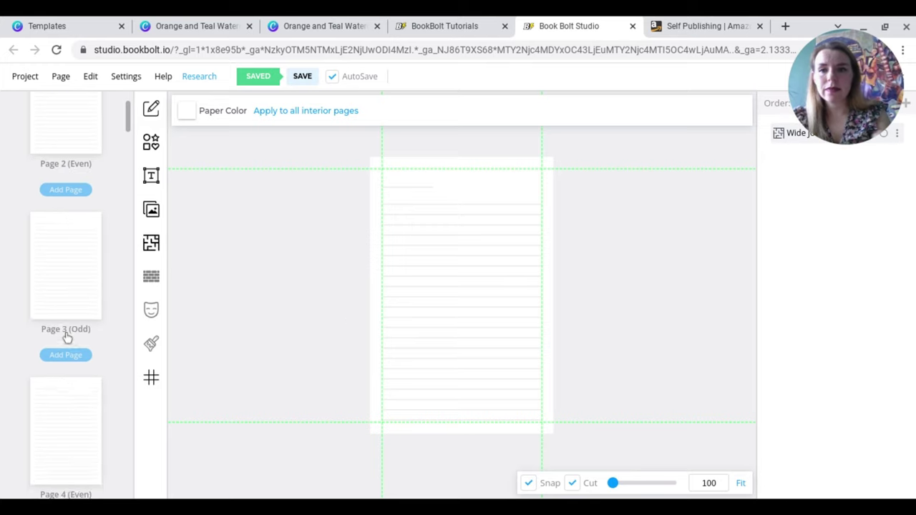
scroll(67, 338, down, 20)
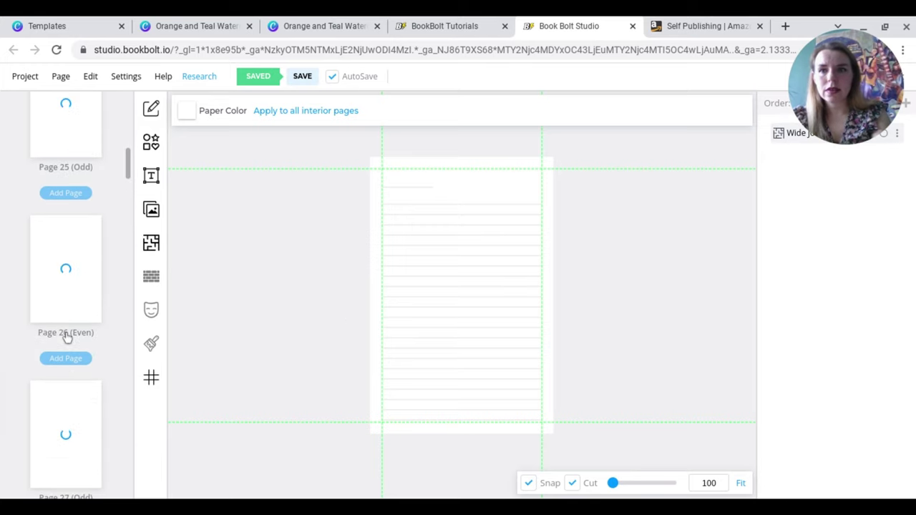
scroll(67, 338, down, 20)
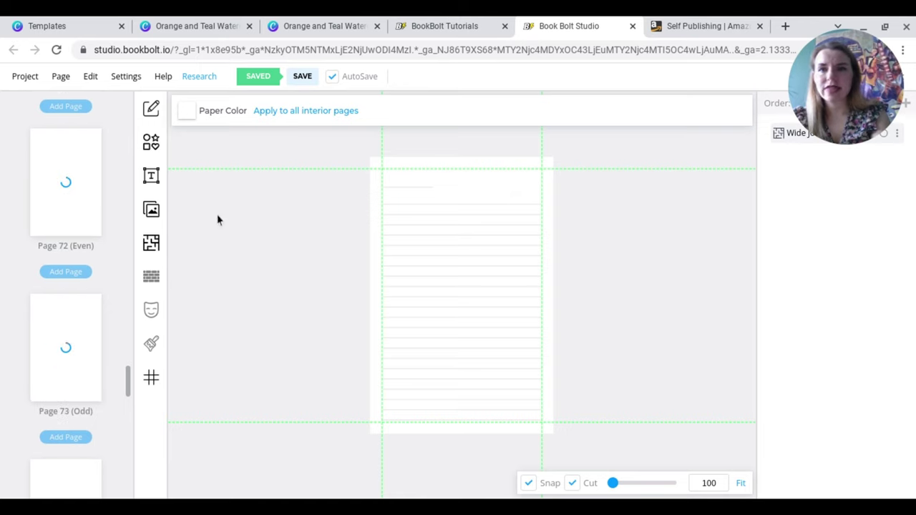
Download the notebook project as an RGB file, then return to Kindle Direct Publishing.
click(29, 77)
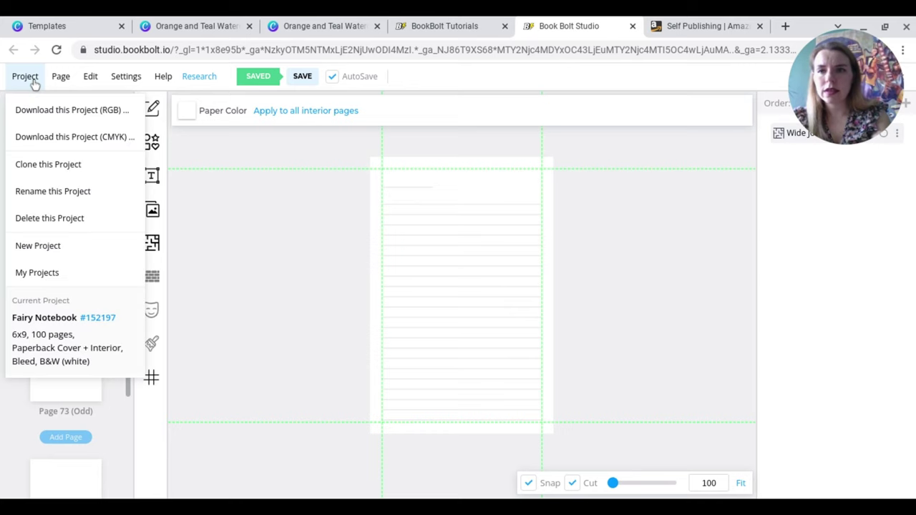
click(55, 121)
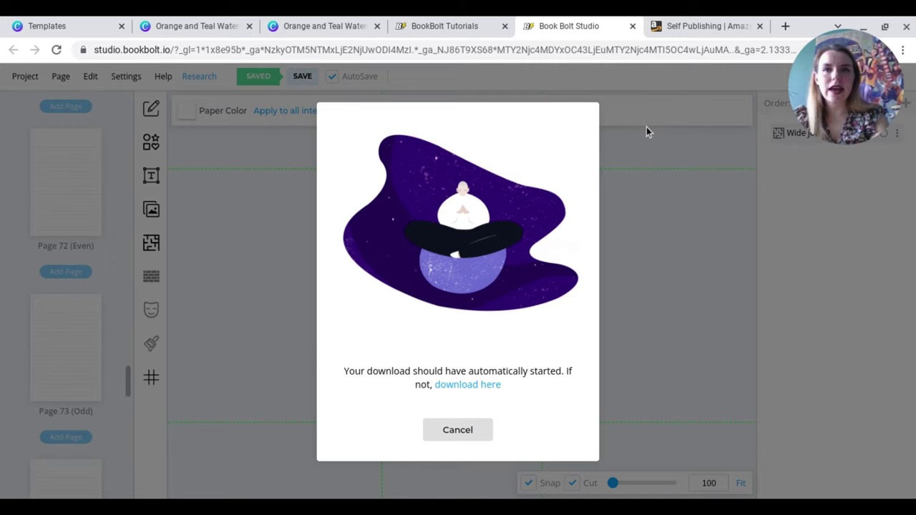
click(707, 27)
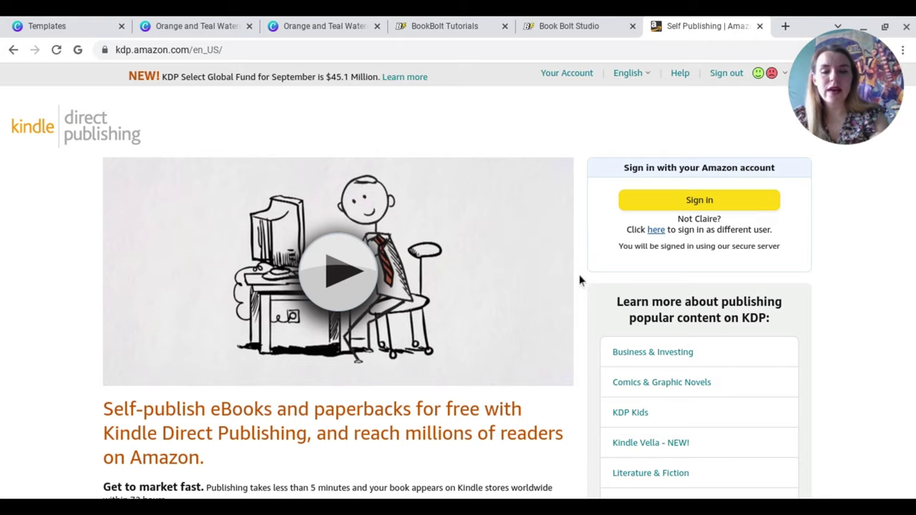
Go from the KDP account page to the Bookshelf of titles.
scroll(579, 274, down, 4)
scroll(579, 274, up, 4)
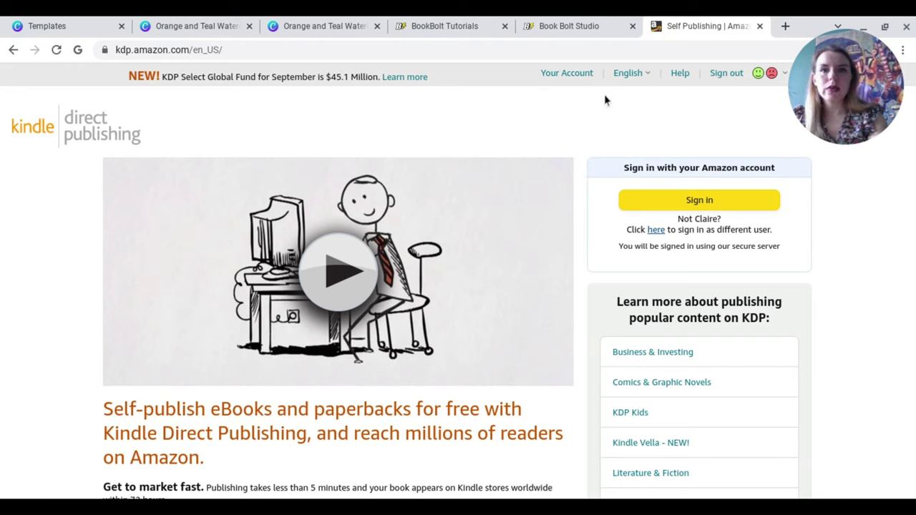
click(547, 77)
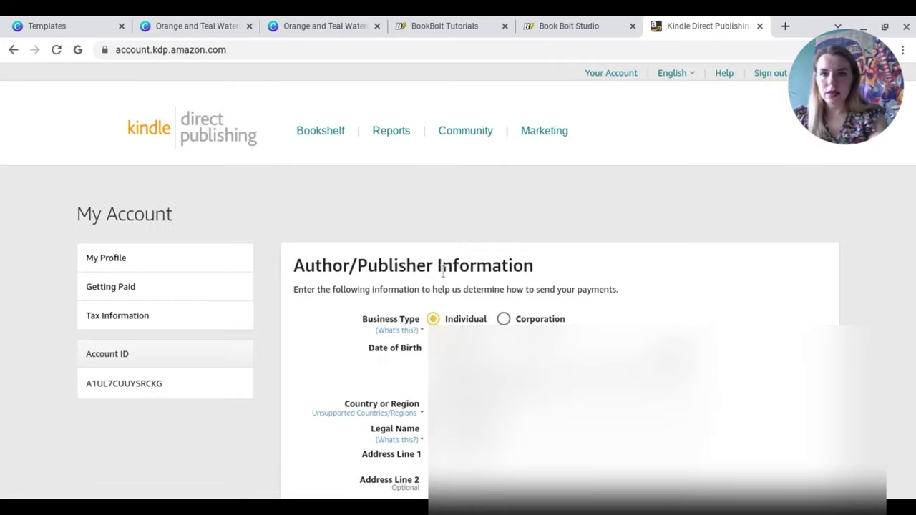
click(328, 145)
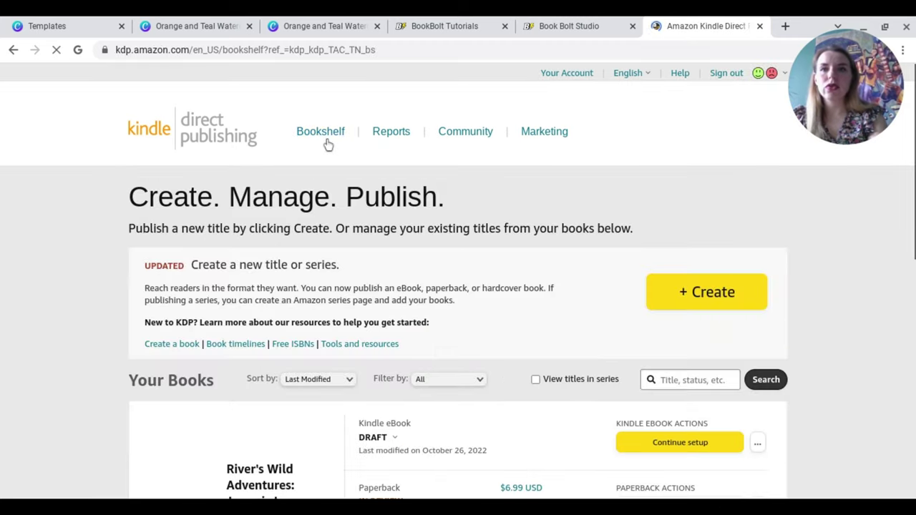
Read the In Review status popover for the existing paperbacks, then scroll back to the top.
scroll(464, 340, down, 4)
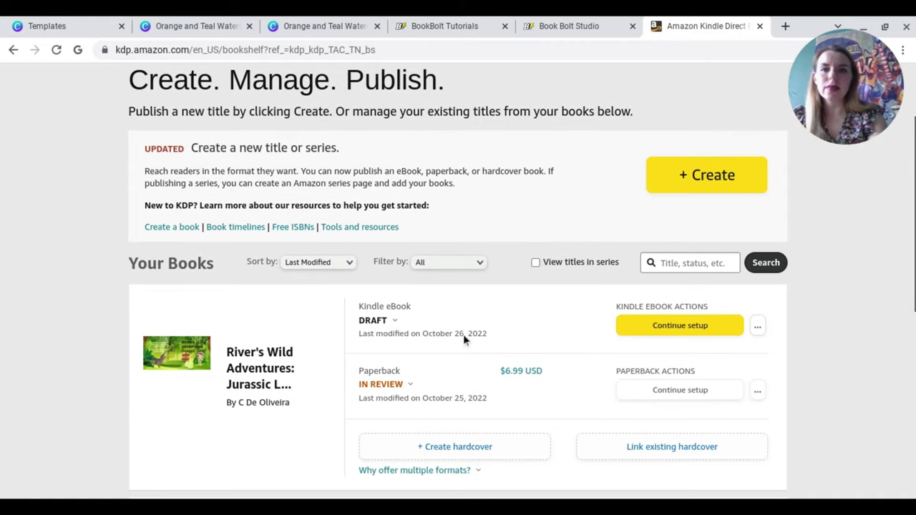
scroll(463, 340, down, 3)
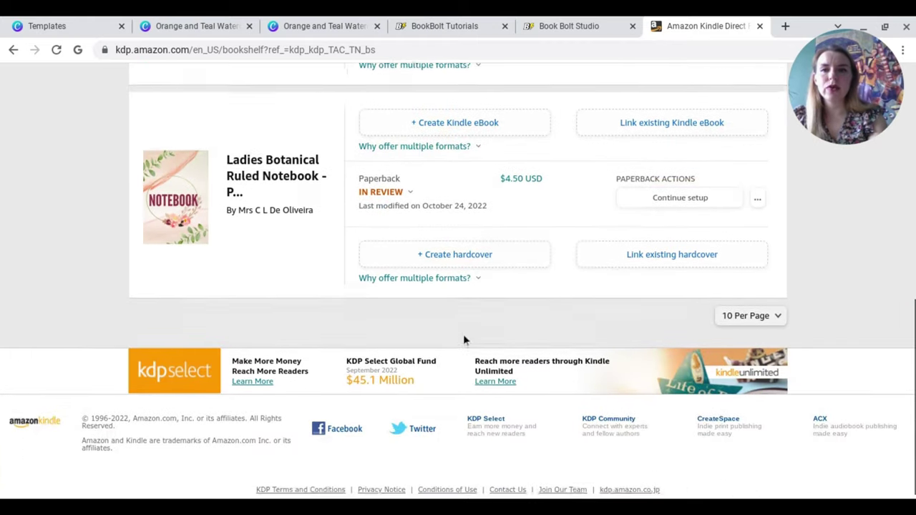
scroll(464, 340, up, 3)
scroll(463, 335, up, 1)
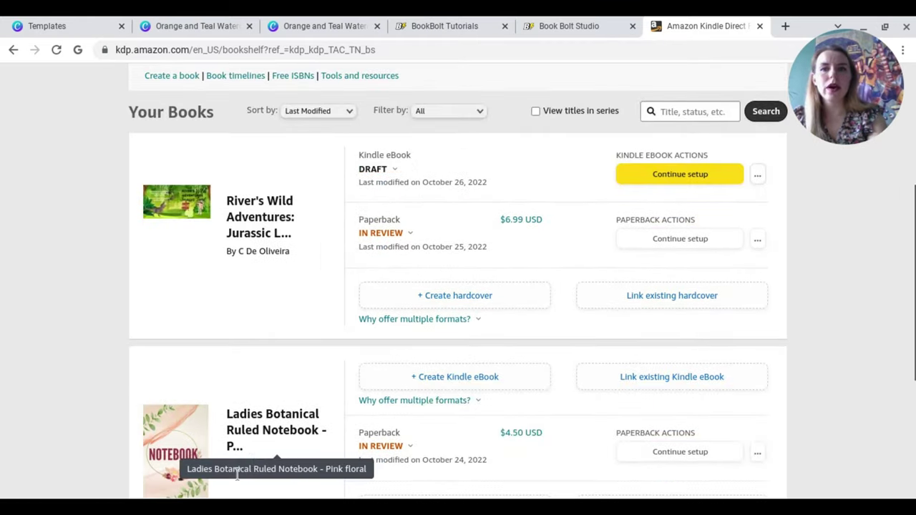
click(412, 448)
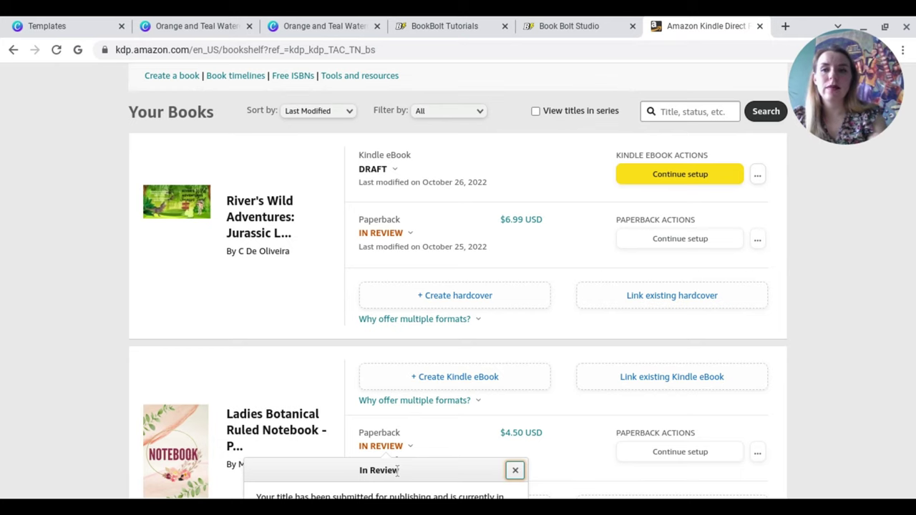
scroll(225, 420, down, 3)
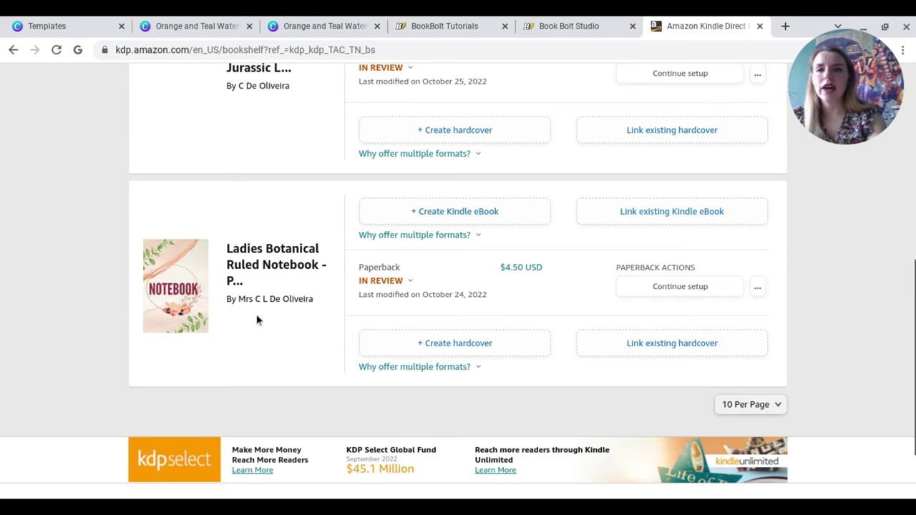
scroll(358, 296, up, 2)
scroll(358, 296, up, 1)
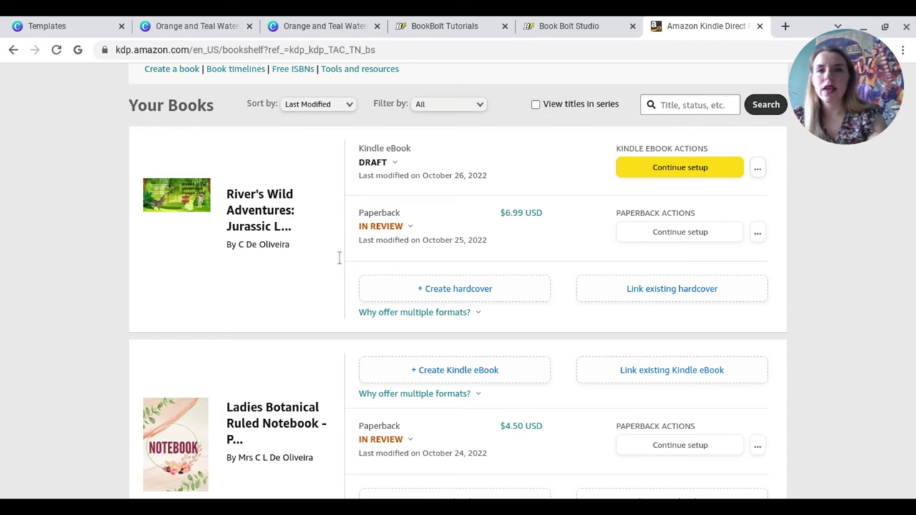
scroll(339, 258, up, 2)
scroll(339, 258, up, 2)
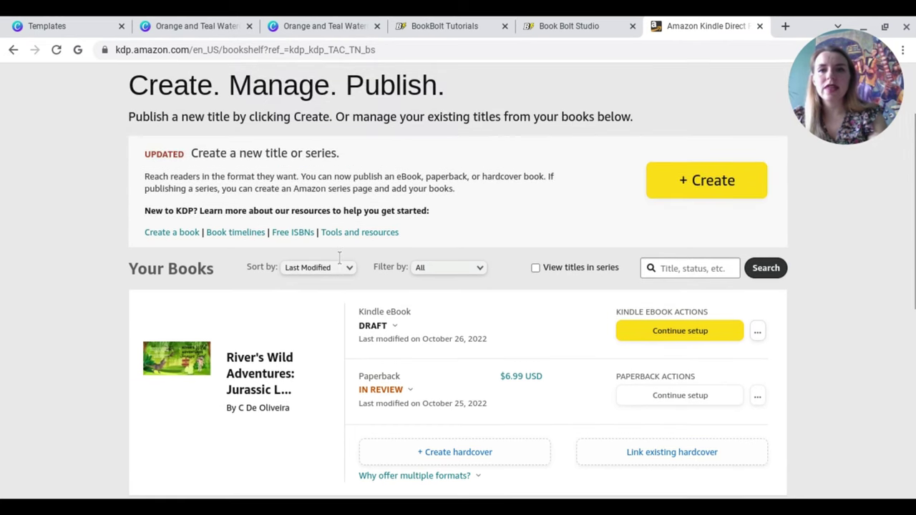
scroll(339, 258, up, 2)
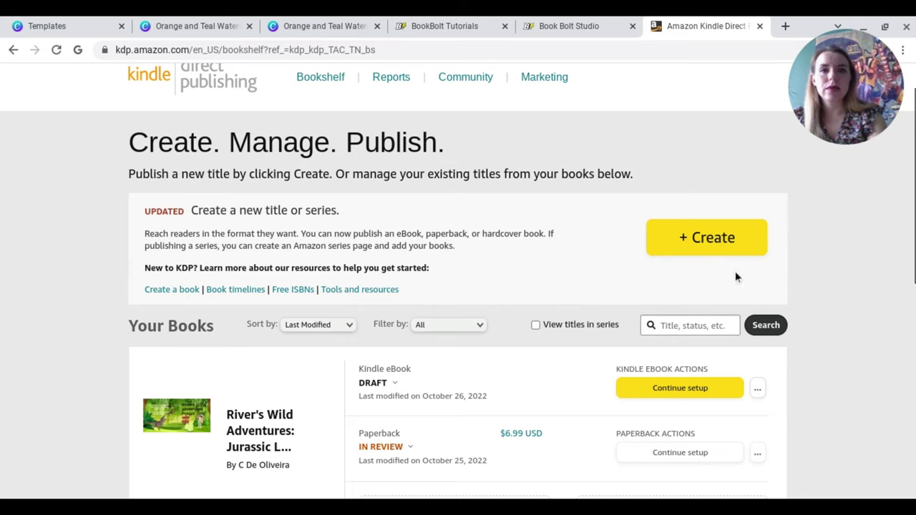
Start a new paperback title from the Create panel.
click(727, 262)
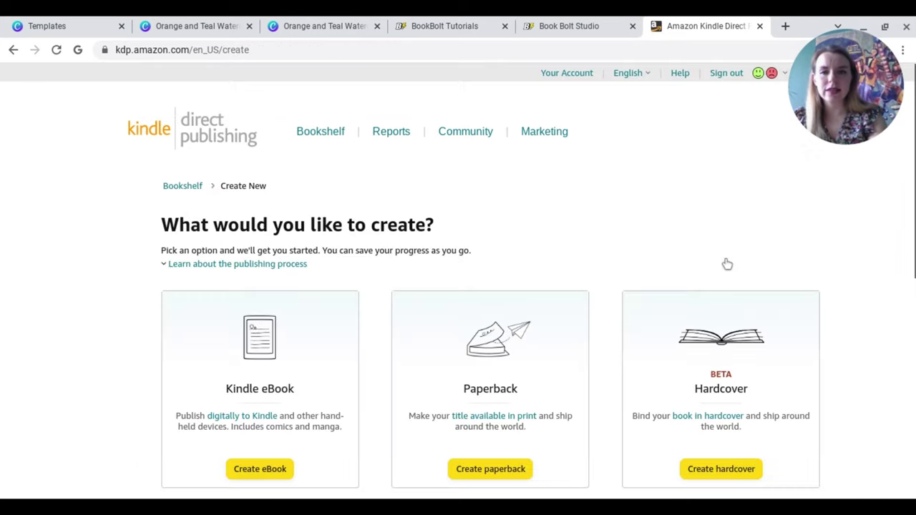
scroll(438, 262, down, 3)
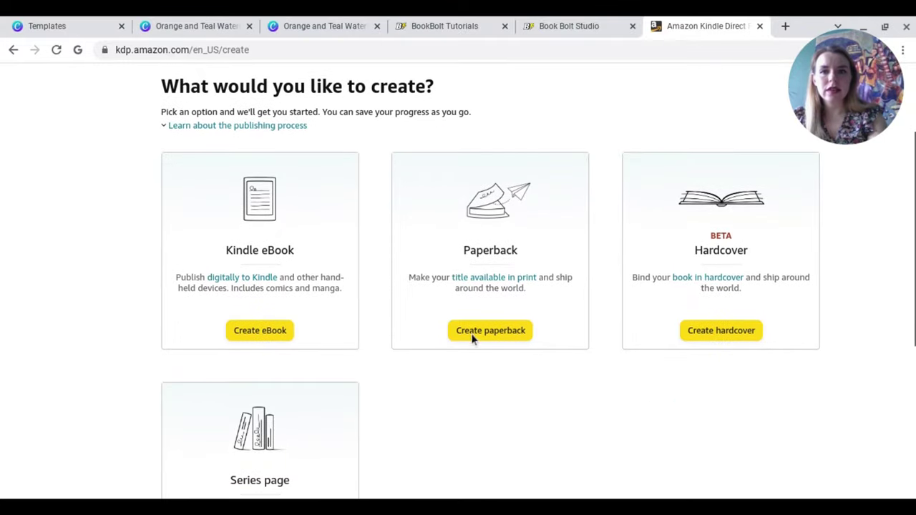
click(482, 358)
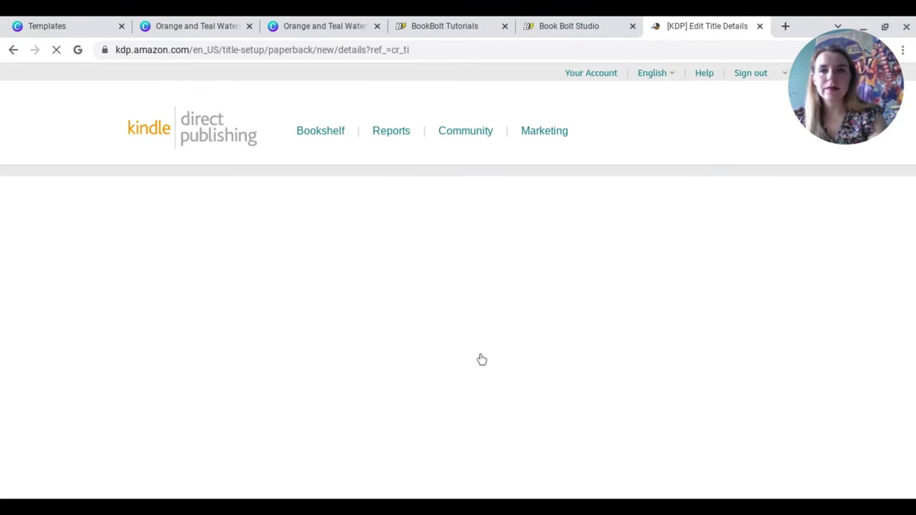
scroll(482, 359, down, 2)
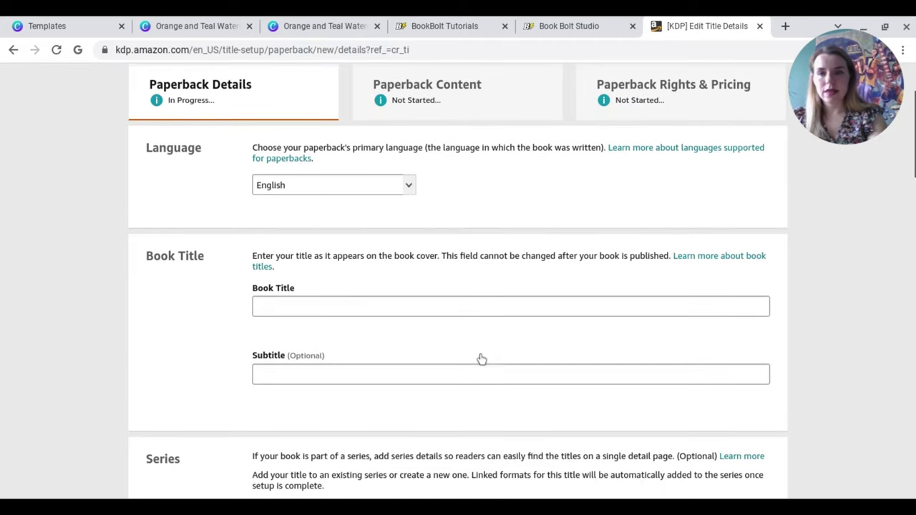
Enter the book title 'Fairy Land Notebook | Journal for girls'.
click(366, 329)
text(F)
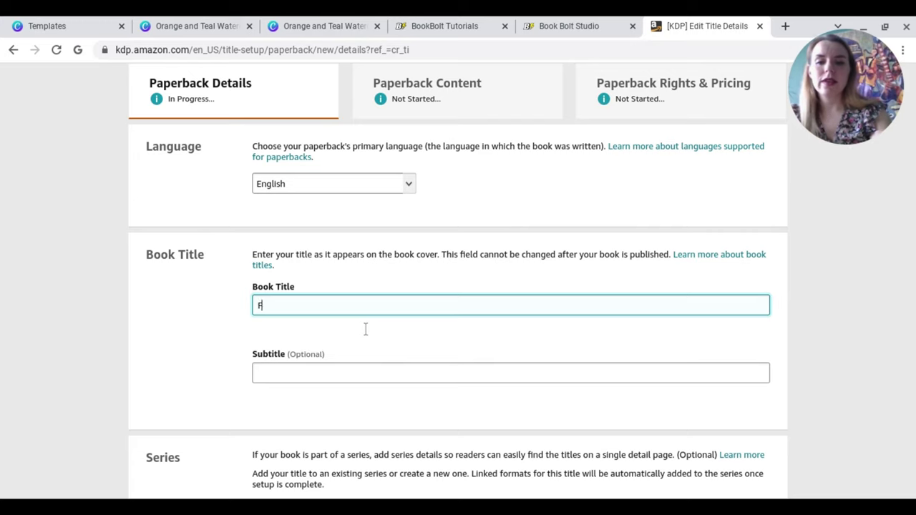
text(airy Land Notebook)
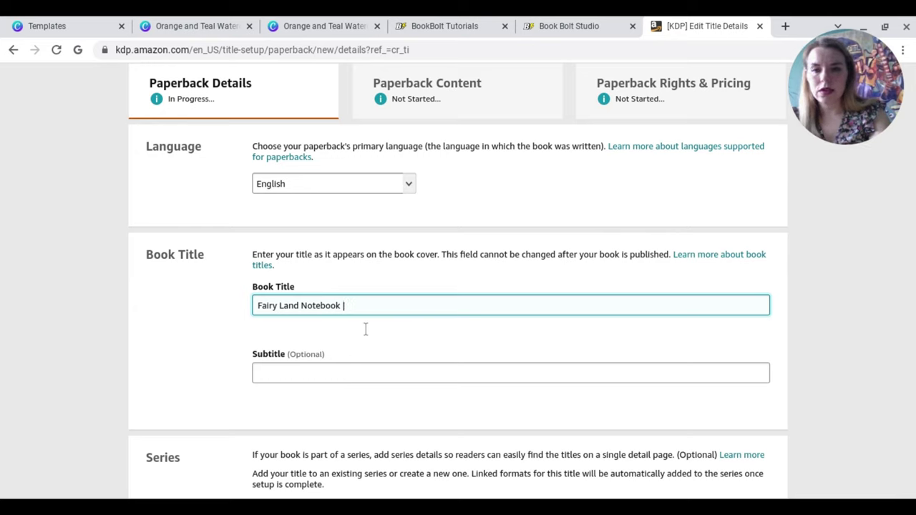
text(| Jouf)
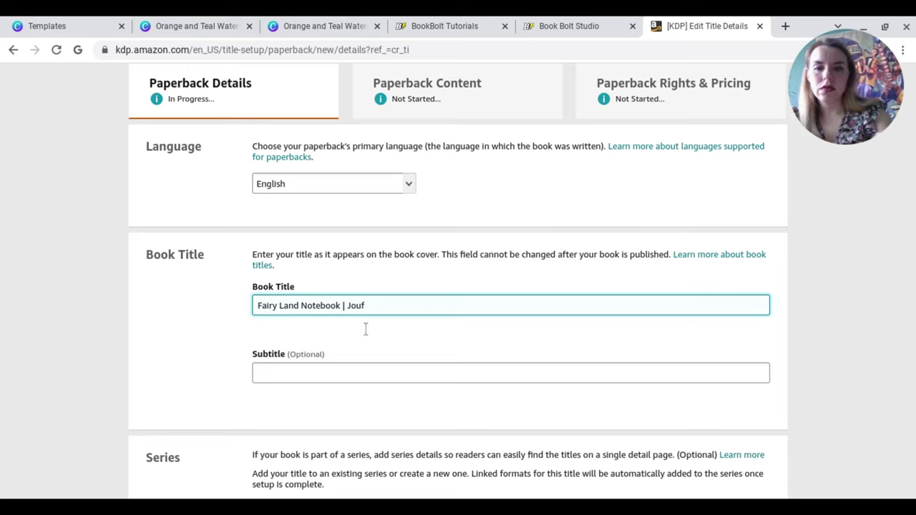
key(BackSpace)
text(r)
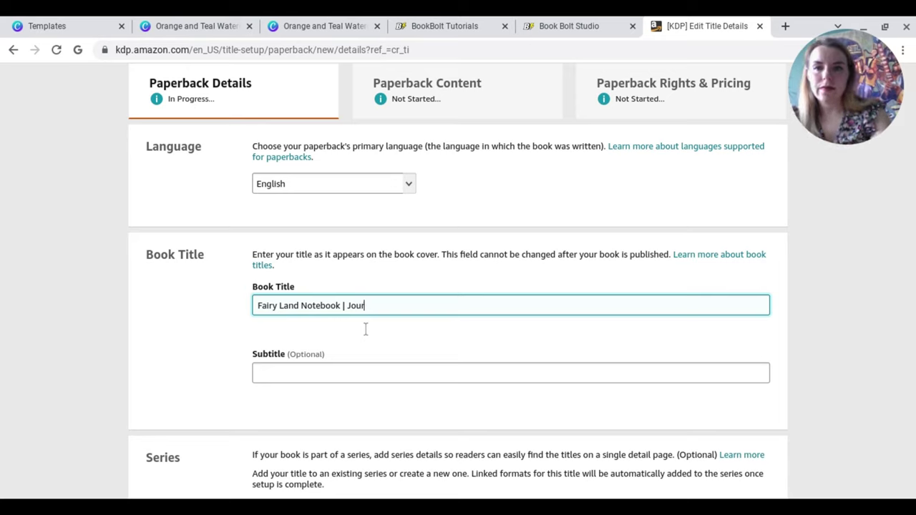
text(nal for girls)
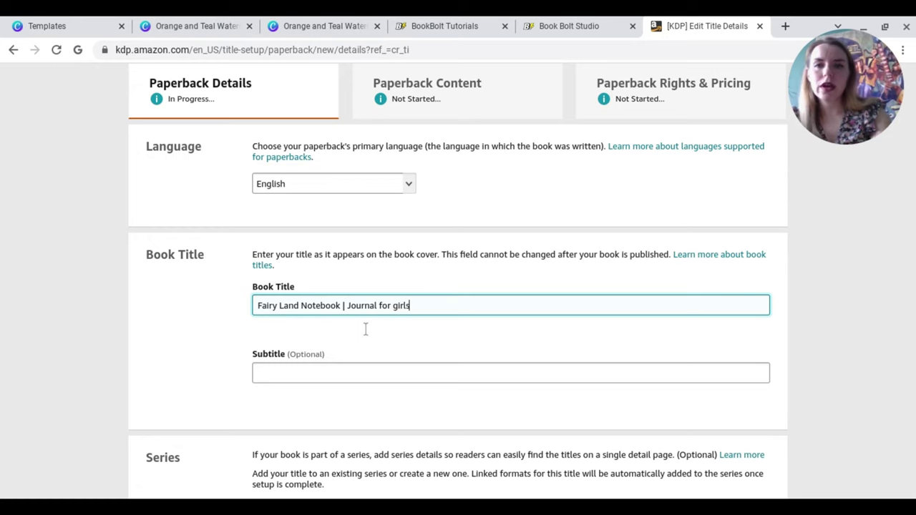
scroll(314, 379, down, 1)
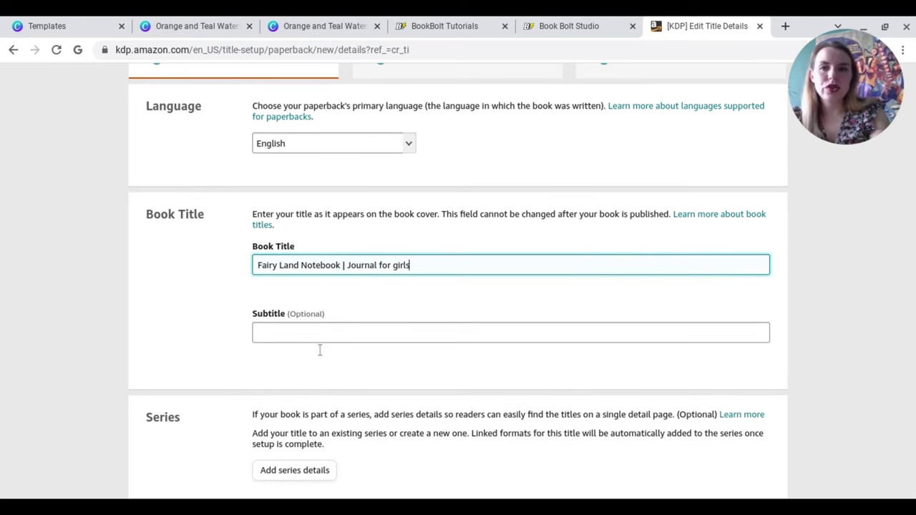
scroll(320, 350, down, 4)
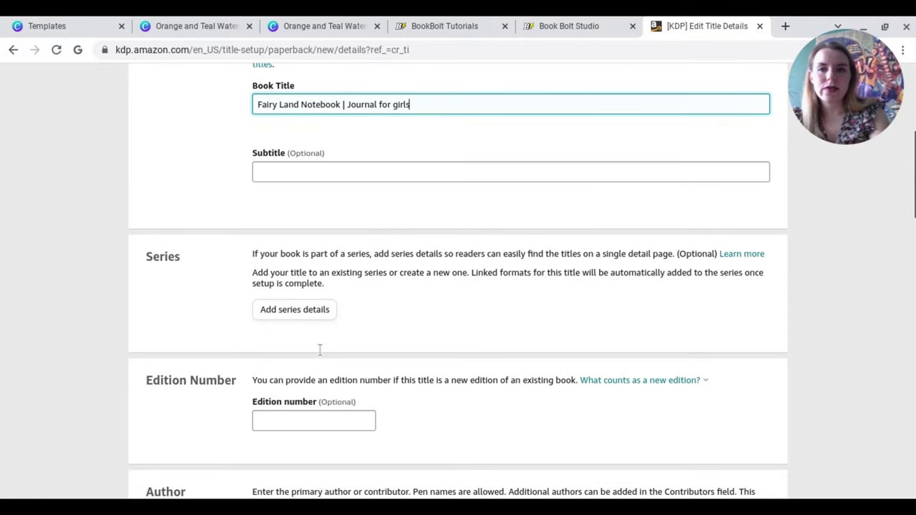
scroll(320, 350, down, 5)
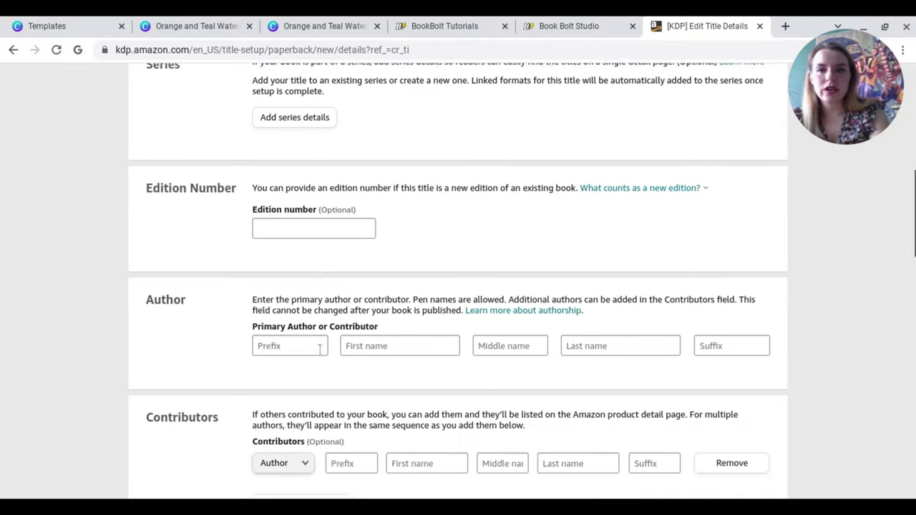
scroll(320, 350, down, 1)
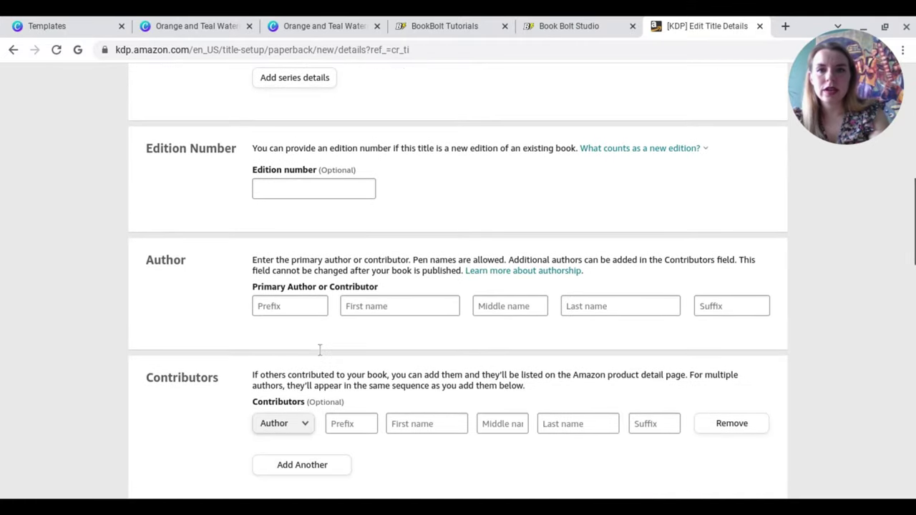
Fill in the primary author's first initial, middle initial and last name.
click(368, 310)
text(C)
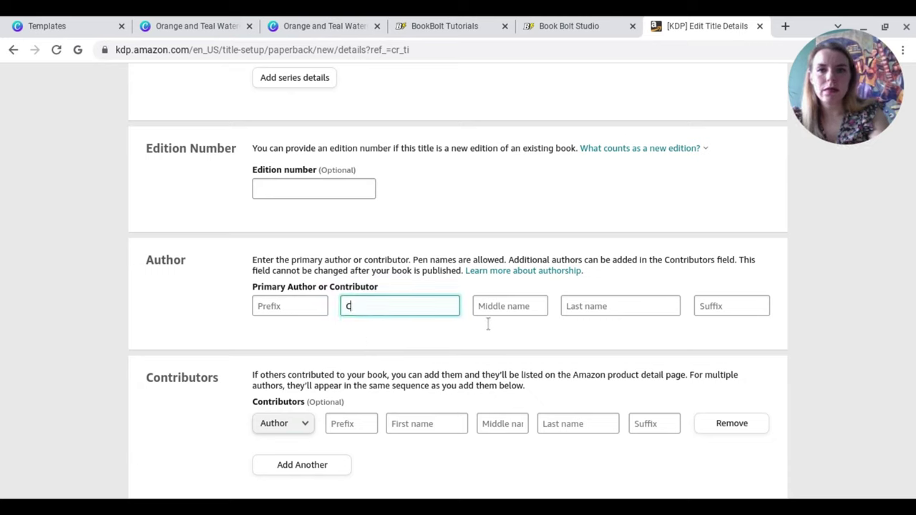
key(Tab)
text(L)
click(603, 346)
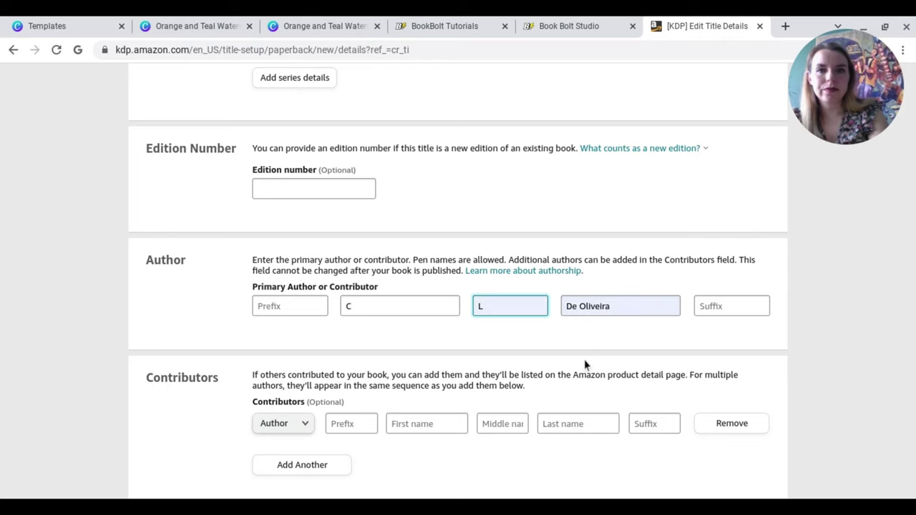
scroll(584, 365, down, 5)
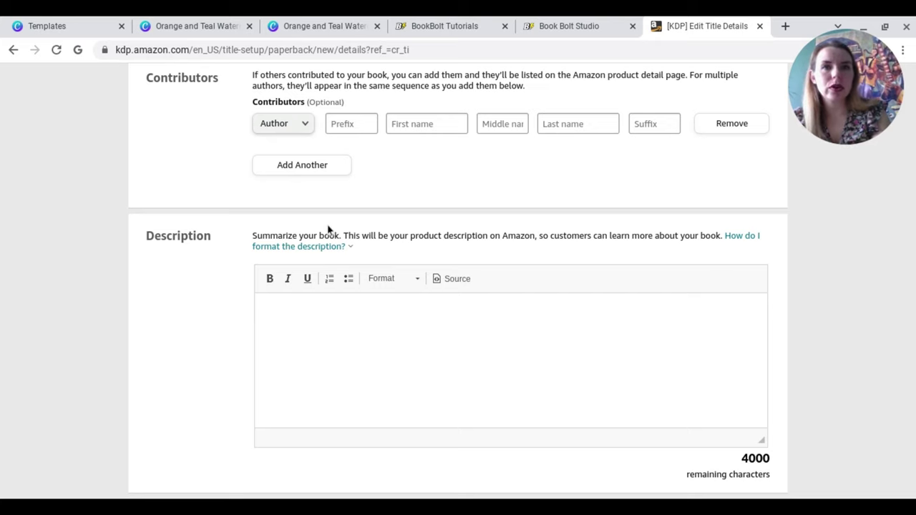
Open Amazon UK in a new tab and search for a 6x9 notebook.
click(784, 27)
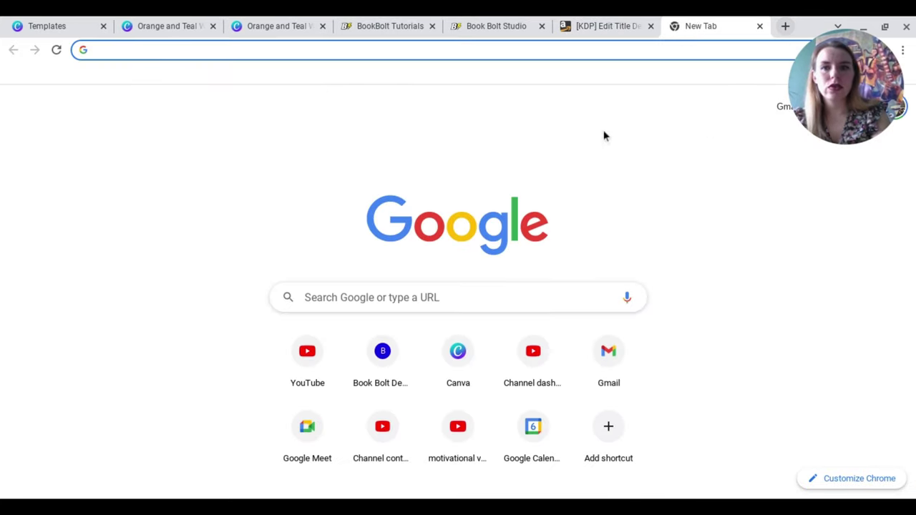
click(444, 301)
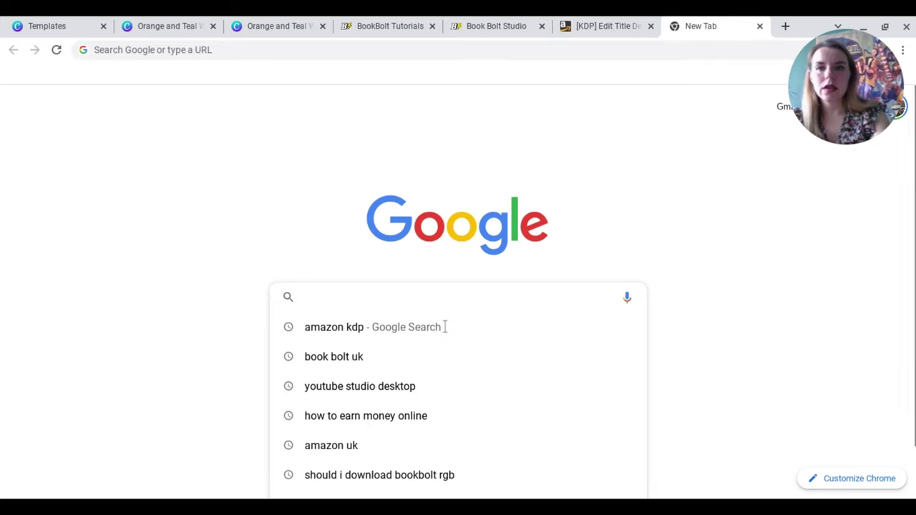
text(amazon)
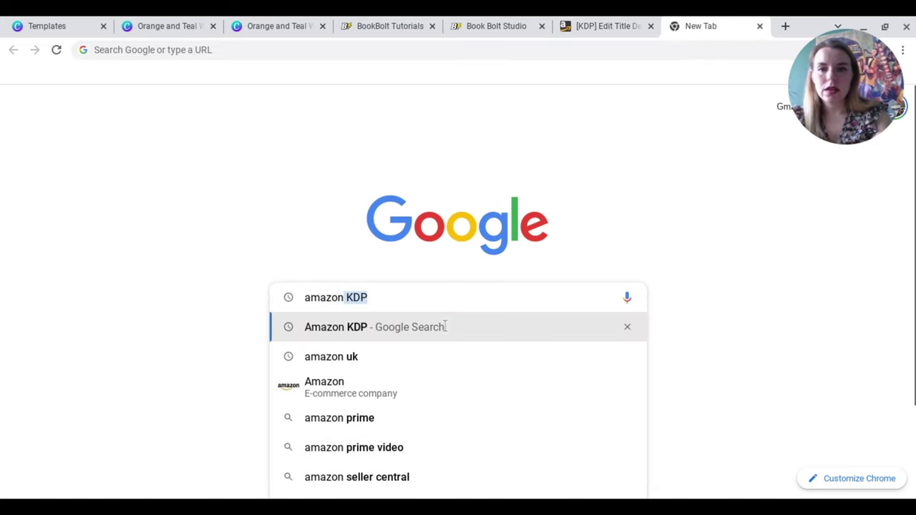
click(356, 381)
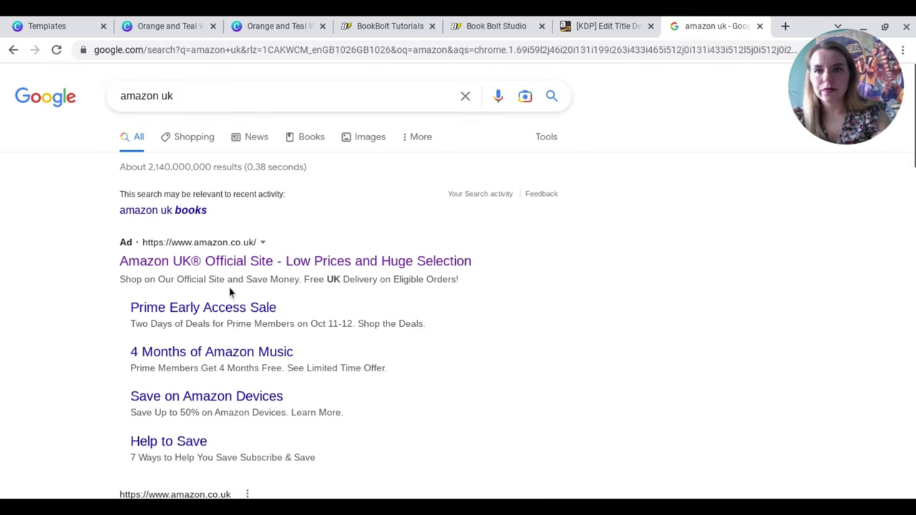
click(229, 265)
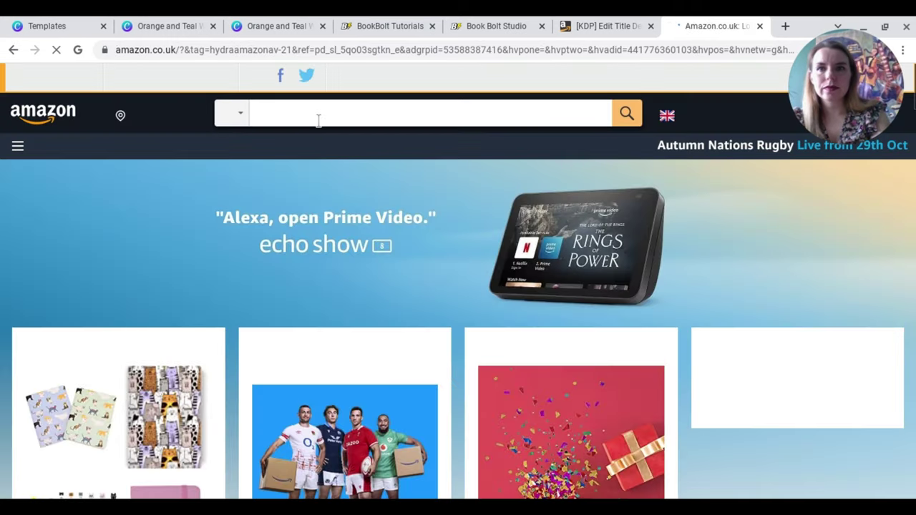
click(317, 118)
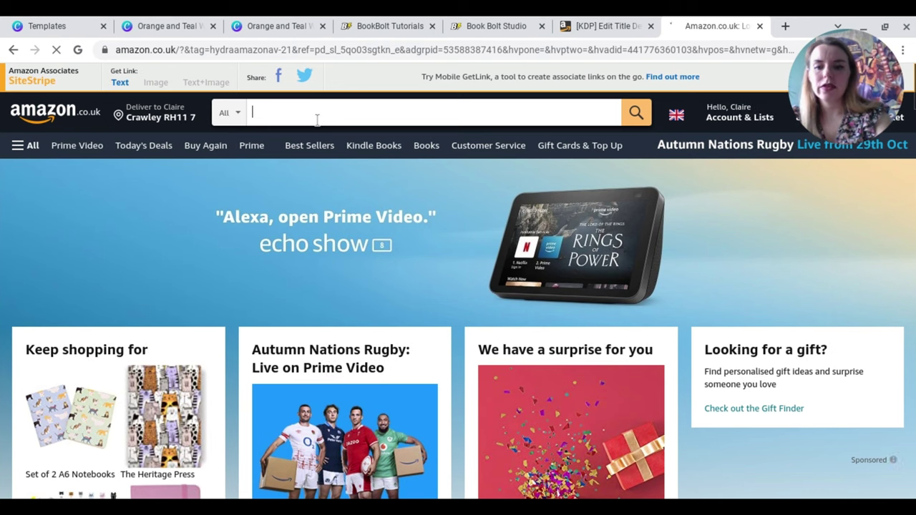
text(6x9)
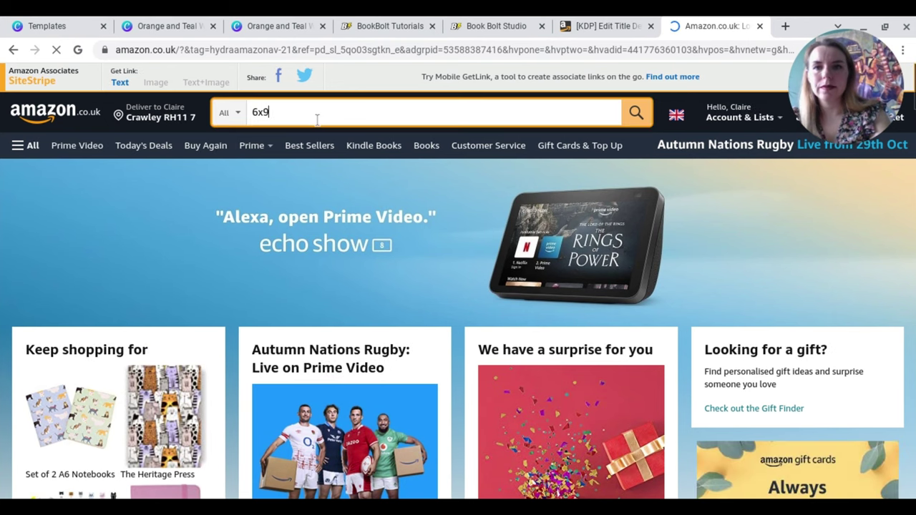
text( note)
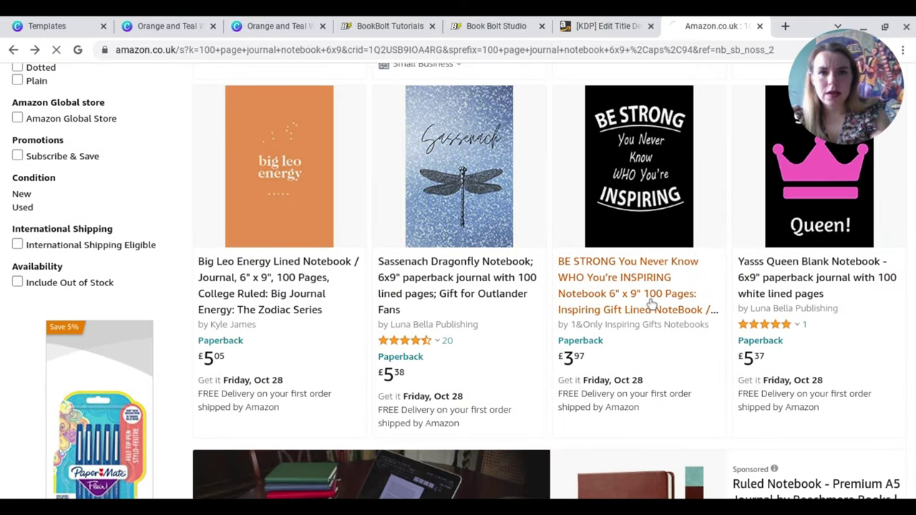
Open the BE STRONG notebook listing and copy its three feature bullet points.
click(651, 304)
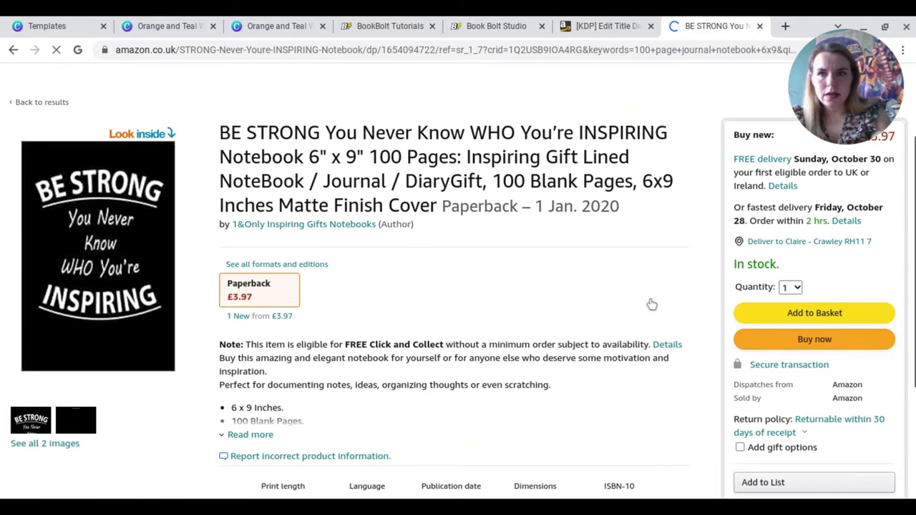
scroll(651, 304, down, 1)
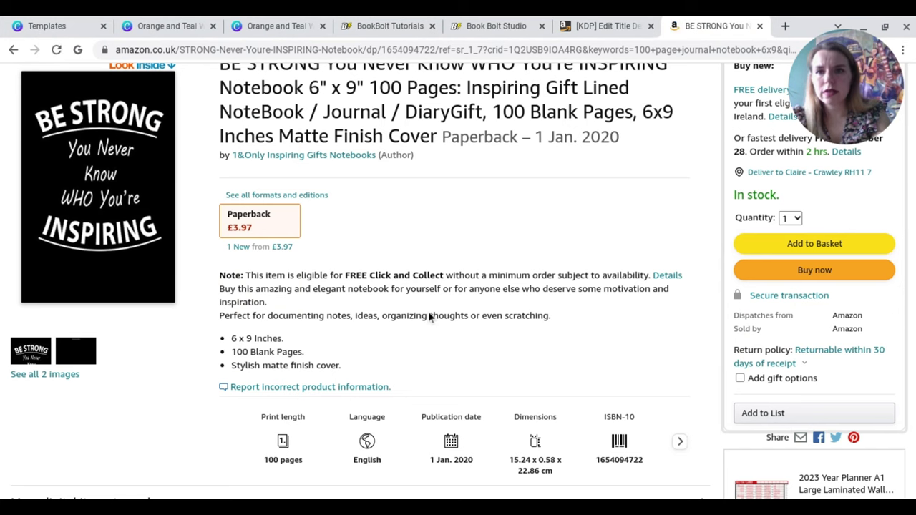
scroll(430, 317, down, 1)
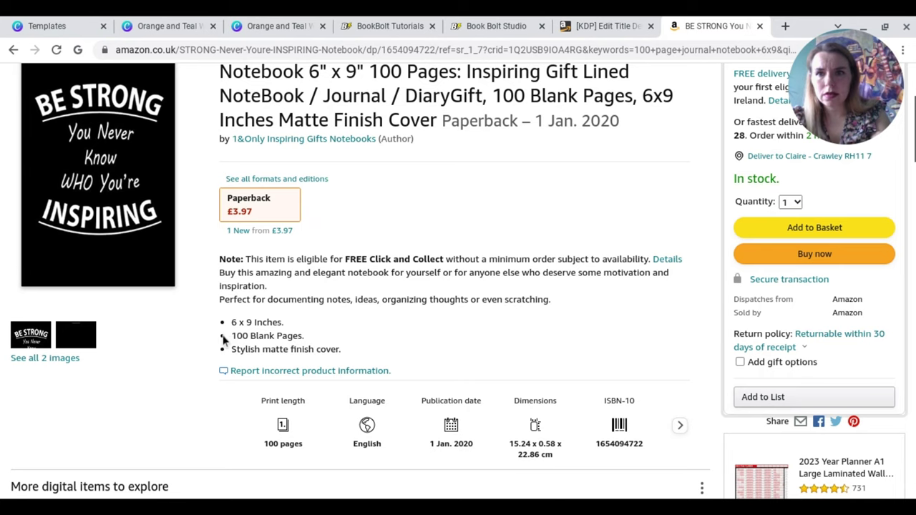
drag(224, 331, 347, 379)
key(ctrl+c)
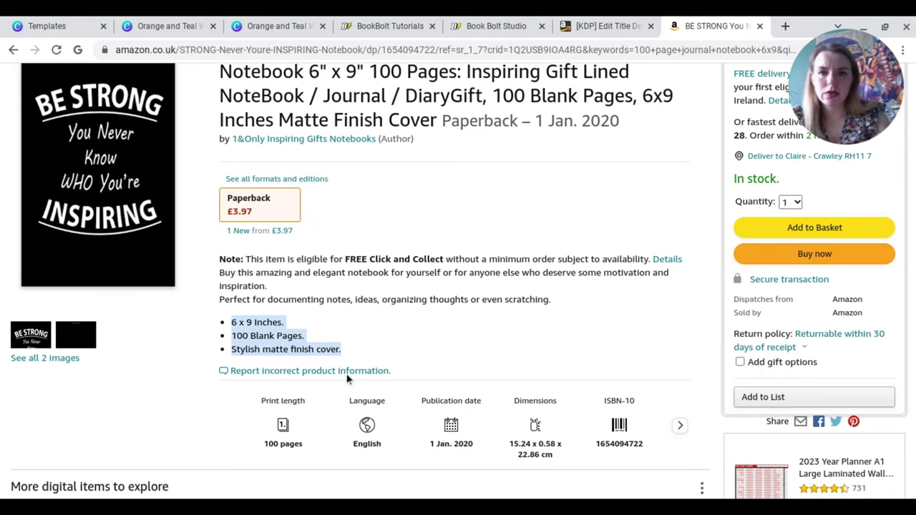
scroll(347, 379, down, 3)
scroll(348, 380, down, 4)
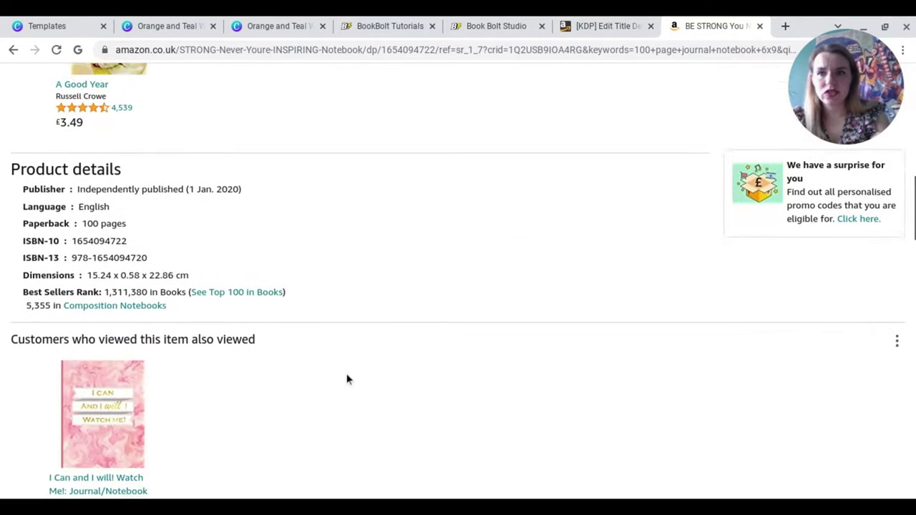
scroll(347, 379, down, 3)
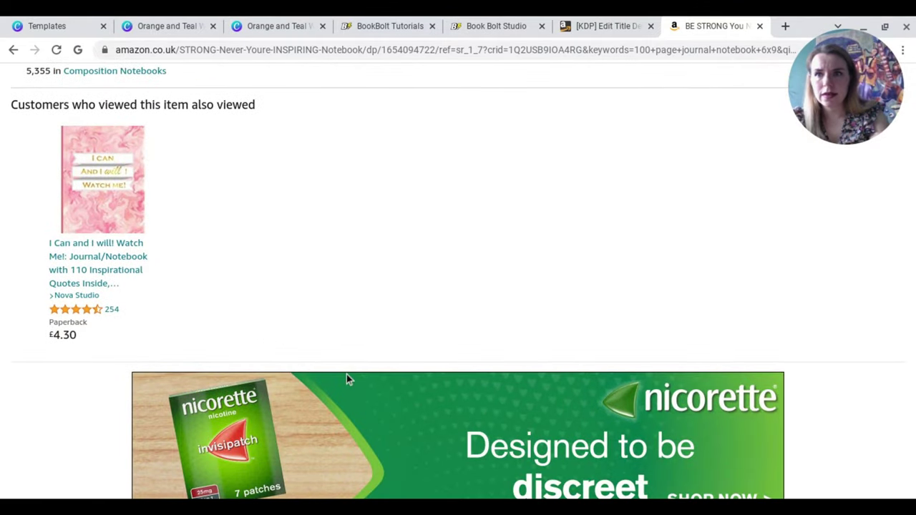
key(Home)
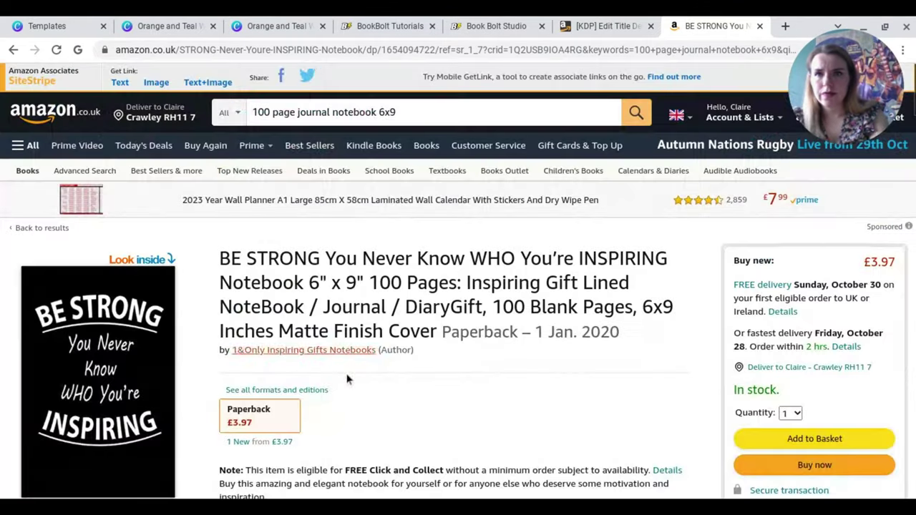
Paste the bullets into the KDP Description, changing 'Blank Pages.' to 'line page with a small line for the date'.
click(594, 32)
click(358, 337)
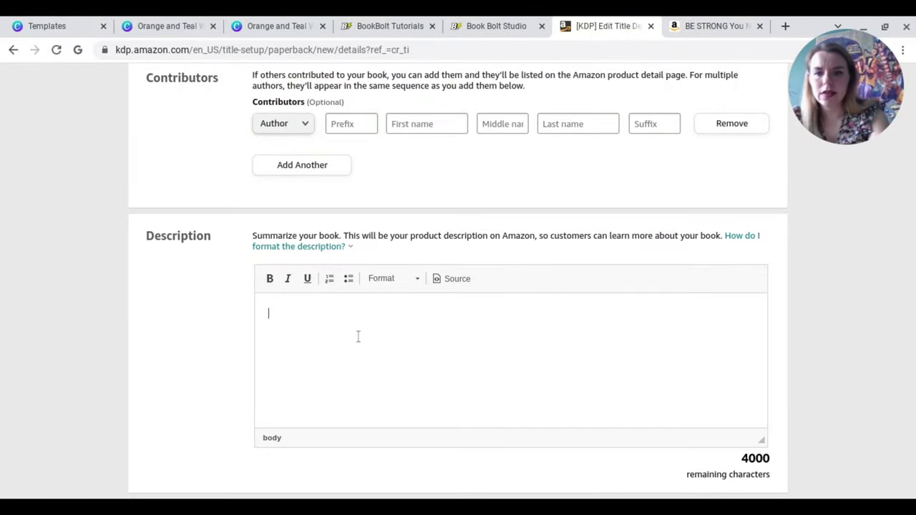
key(ctrl+v)
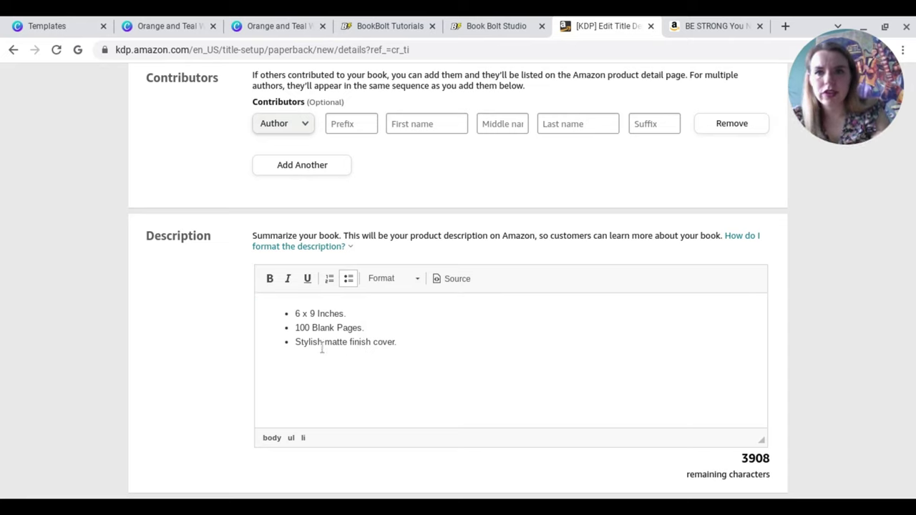
drag(315, 349, 367, 349)
text(li)
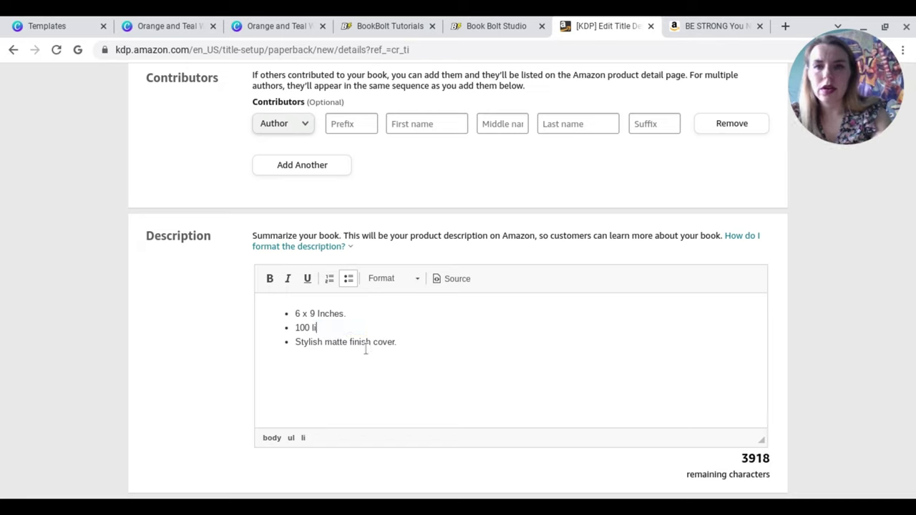
text(ne pa)
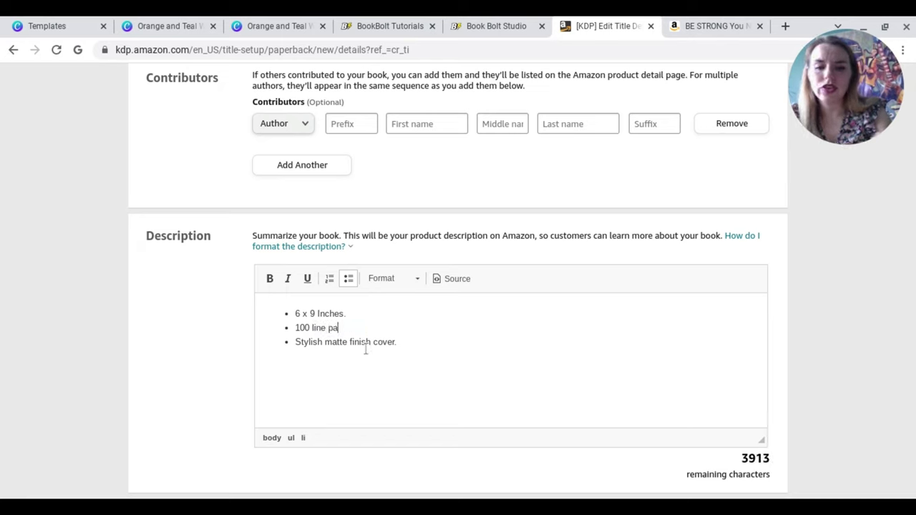
text(ge w)
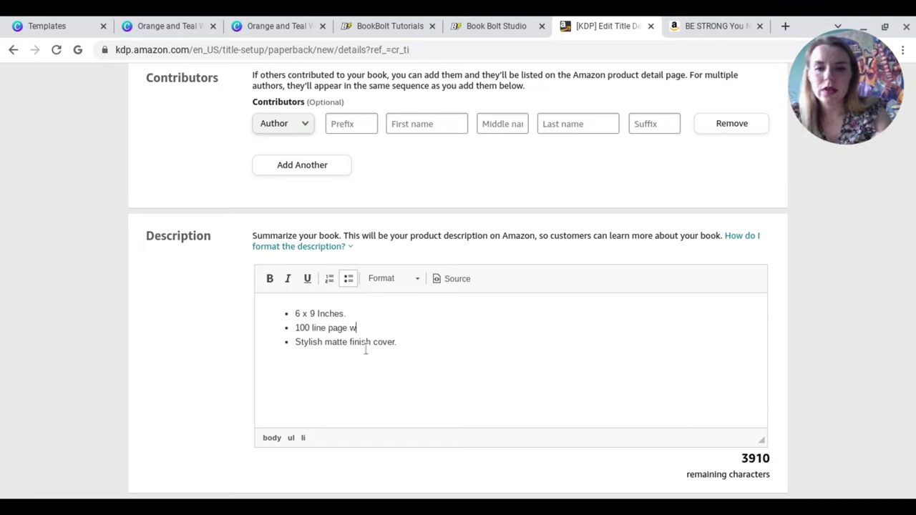
text(ith a sm)
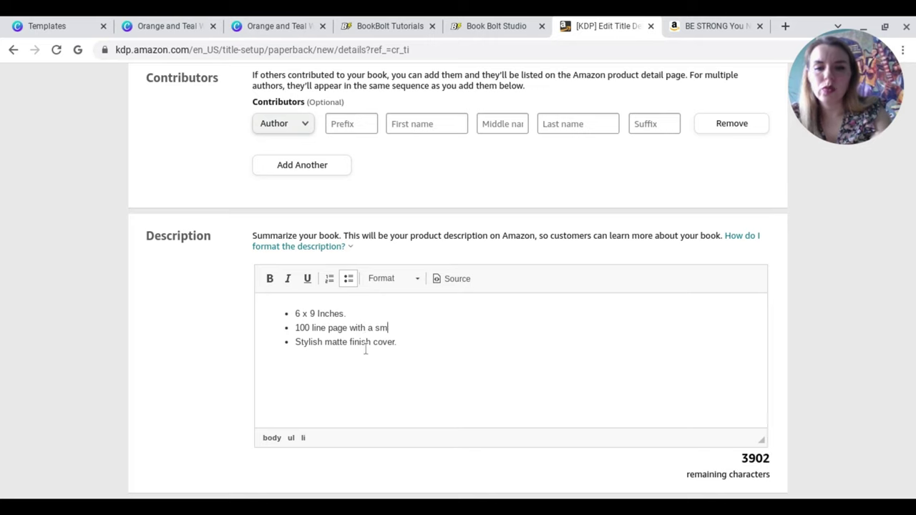
text(all line )
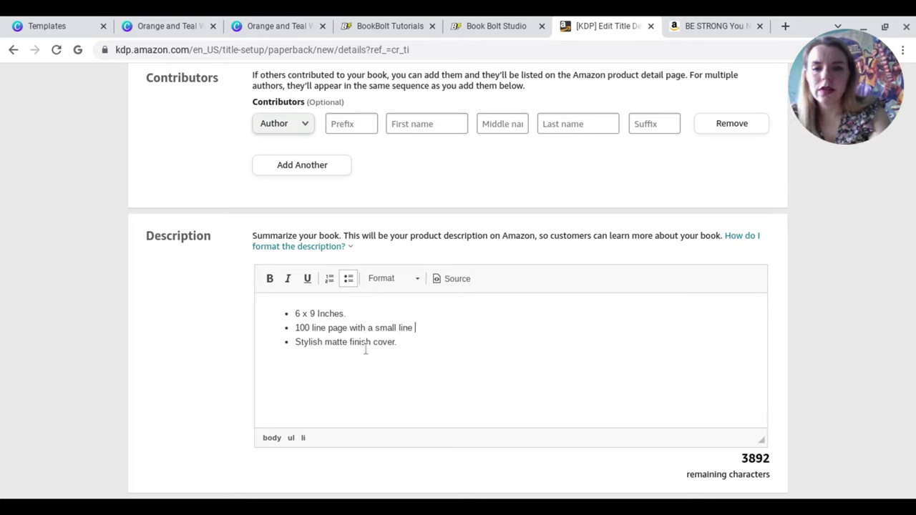
text(for hte)
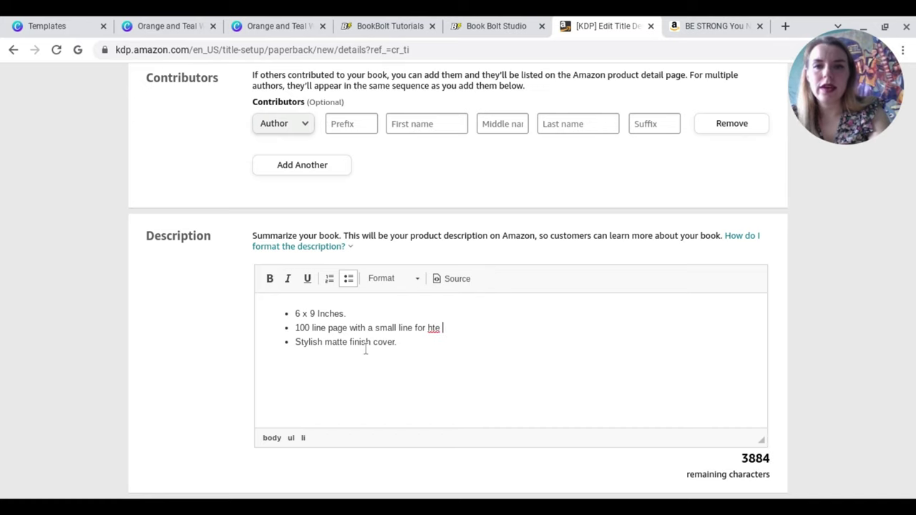
key(BackSpace)
key(BackSpace)
key(BackSpace)
text(the date)
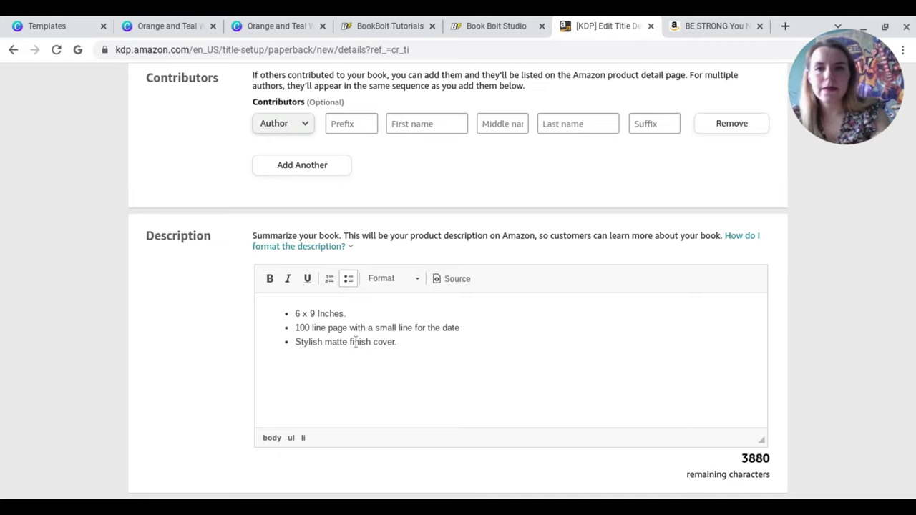
key(ctrl+Home)
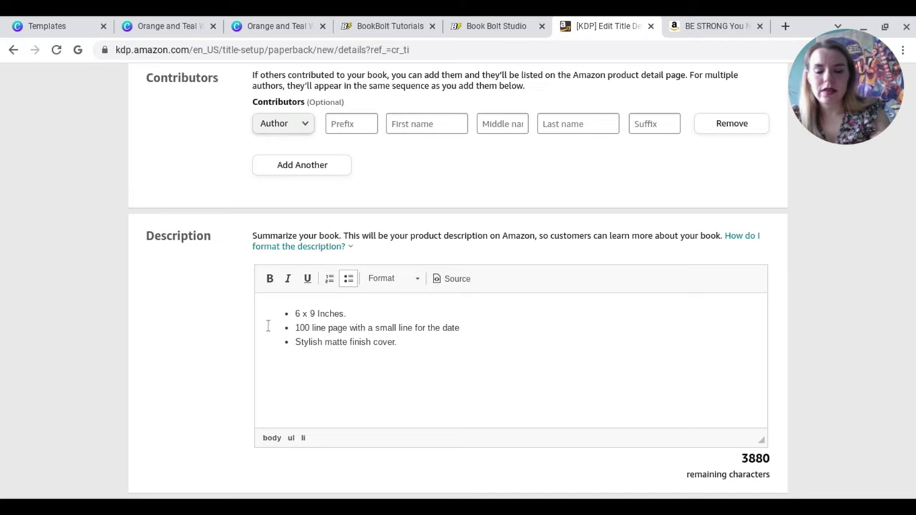
Write an intro paragraph above the bullets, ending 'Ideal for girls, teenagers who have a beautiful imagination.'.
key(Return)
key(Return)
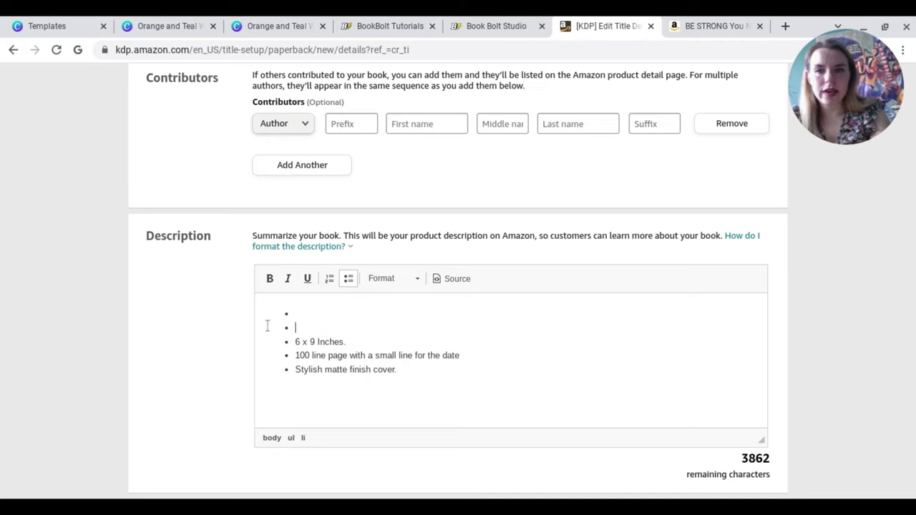
key(BackSpace)
key(BackSpace)
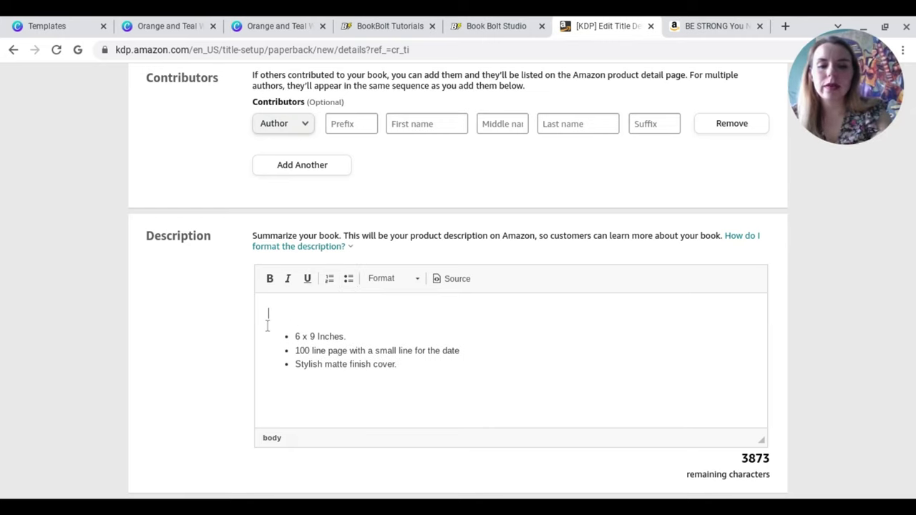
text(Fairy)
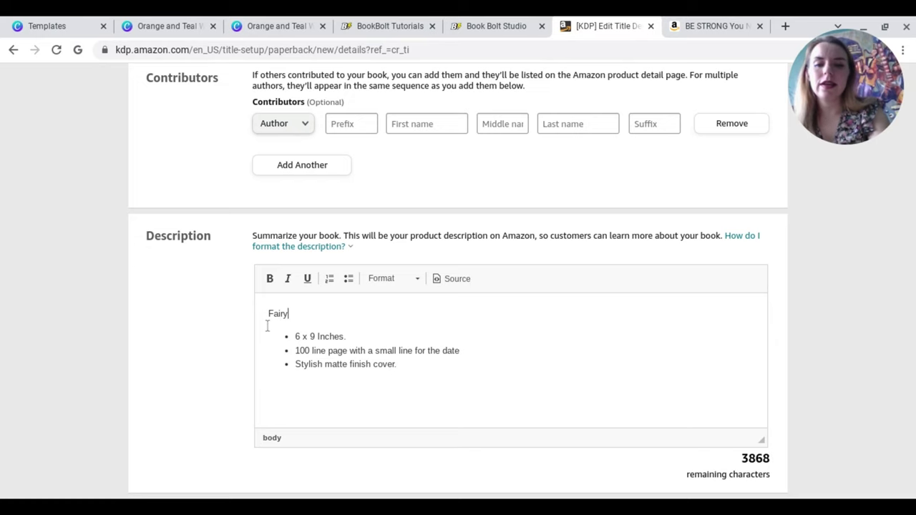
text(land notebook, ideal for h)
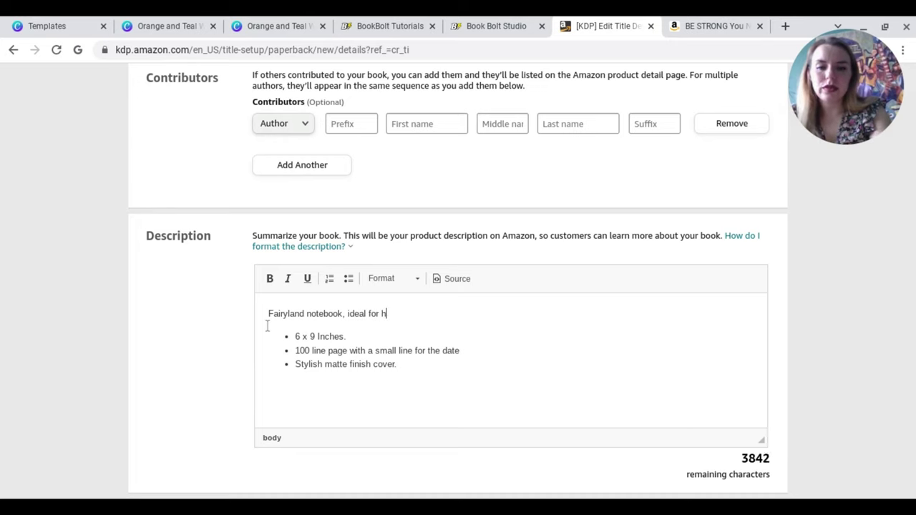
key(BackSpace)
text(jour)
text(e)
text(y)
key(BackSpace)
key(BackSpace)
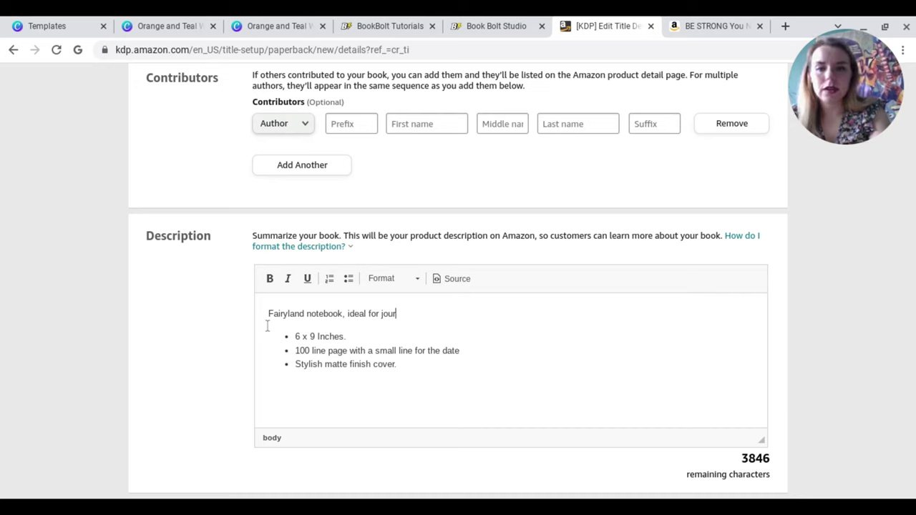
text(notebook, ideal for journalling and making notes)
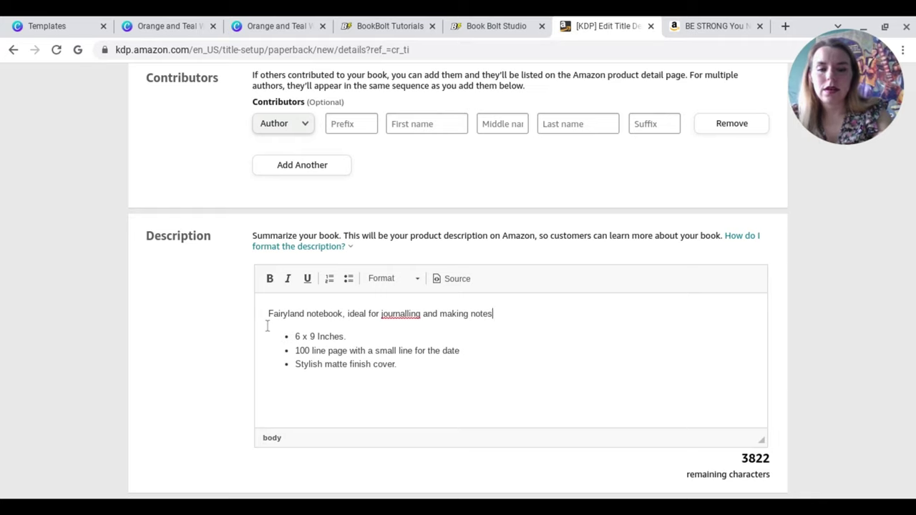
text(. Very handy siz)
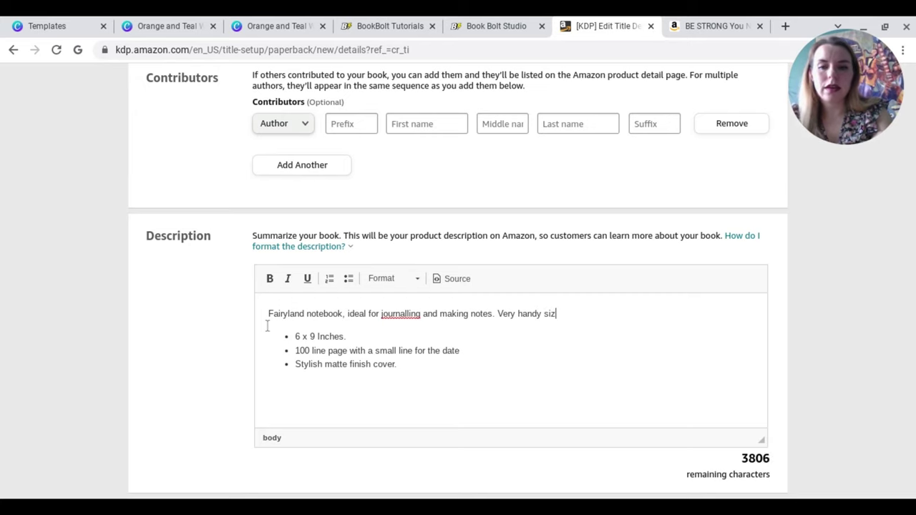
text(e to pop in your bag and take whe)
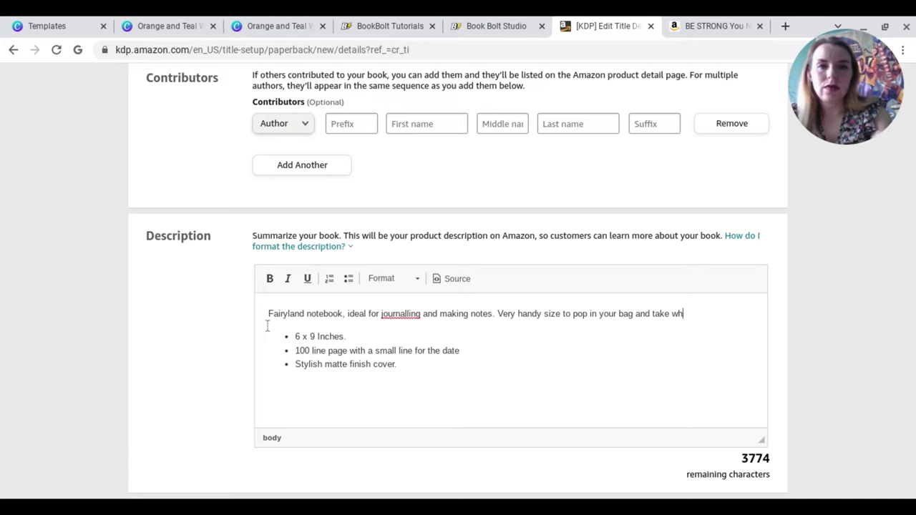
key(BackSpace)
text(ith you)
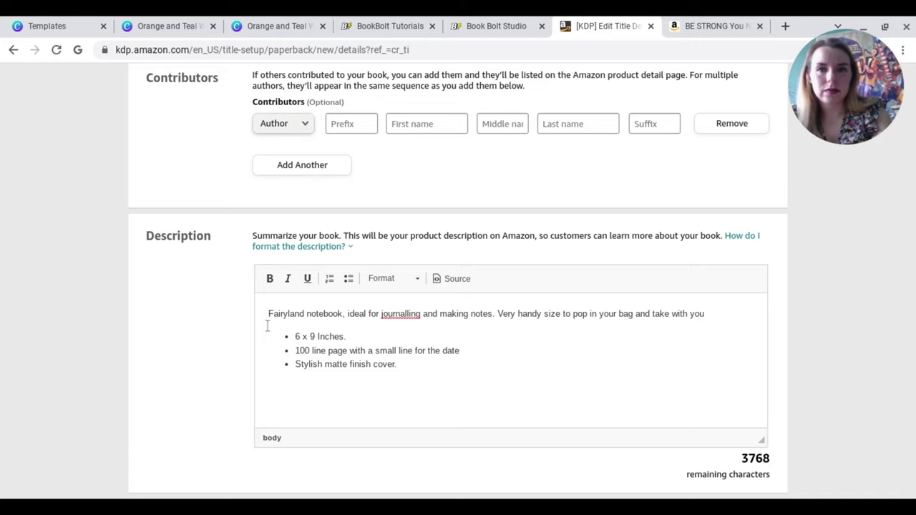
text(.)
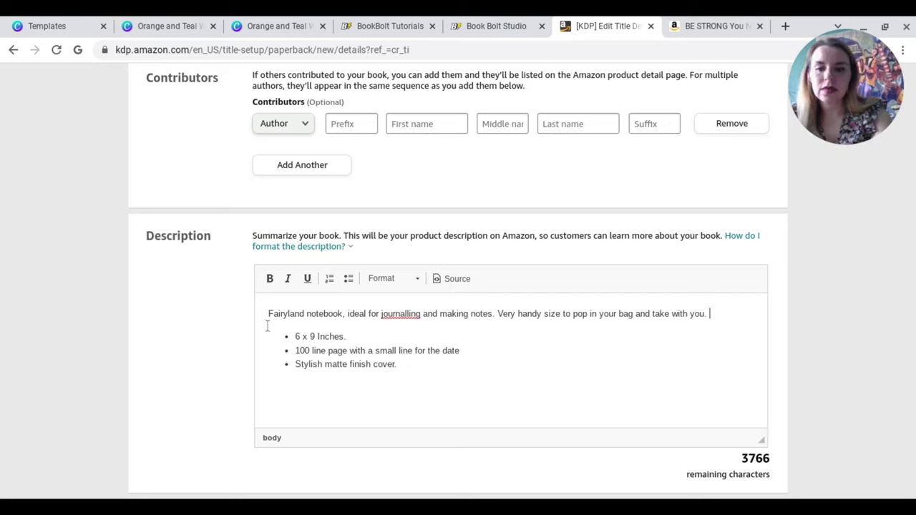
text( Ideal fo)
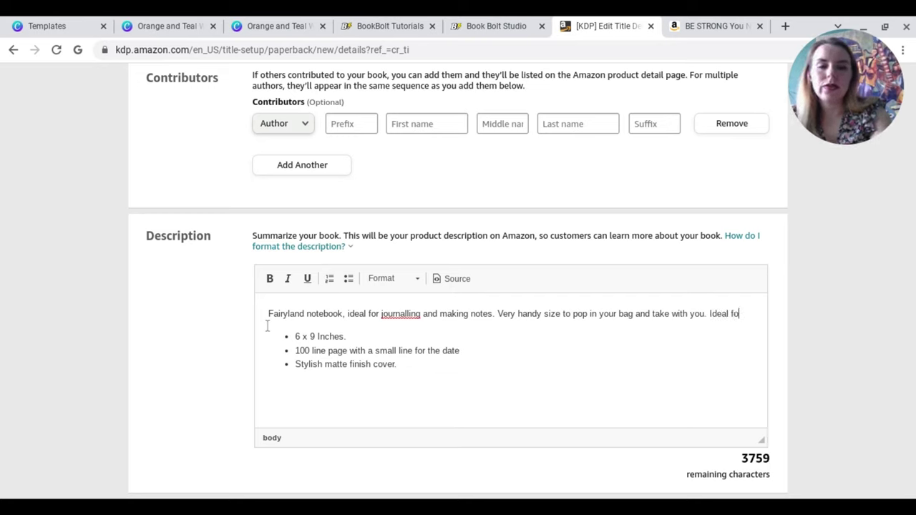
text(r girls)
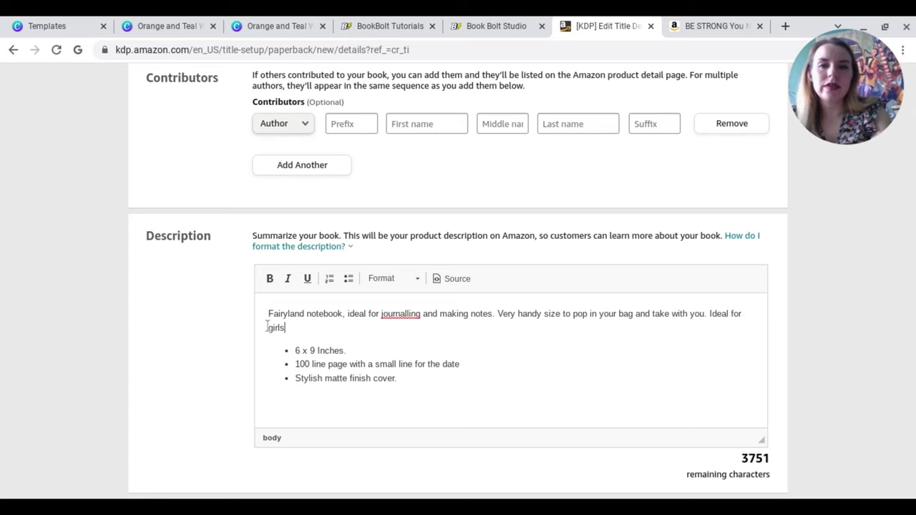
text(, tee)
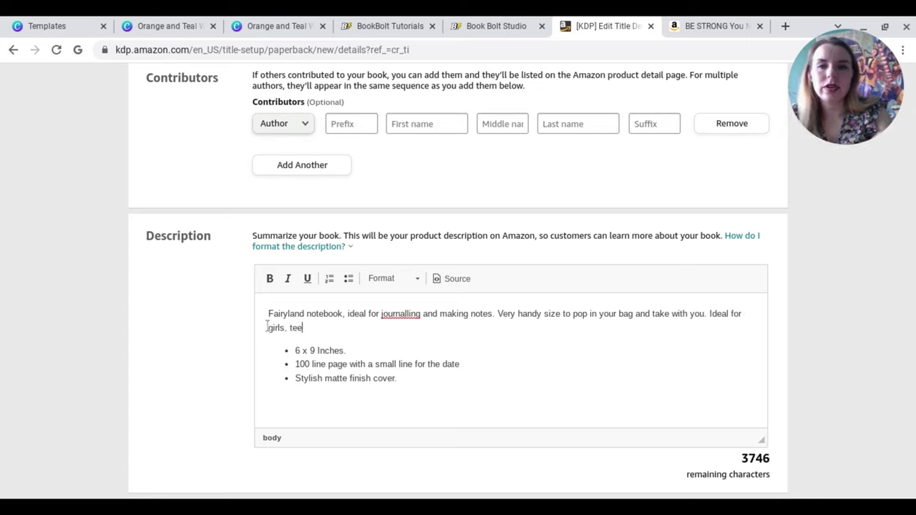
text(nagers)
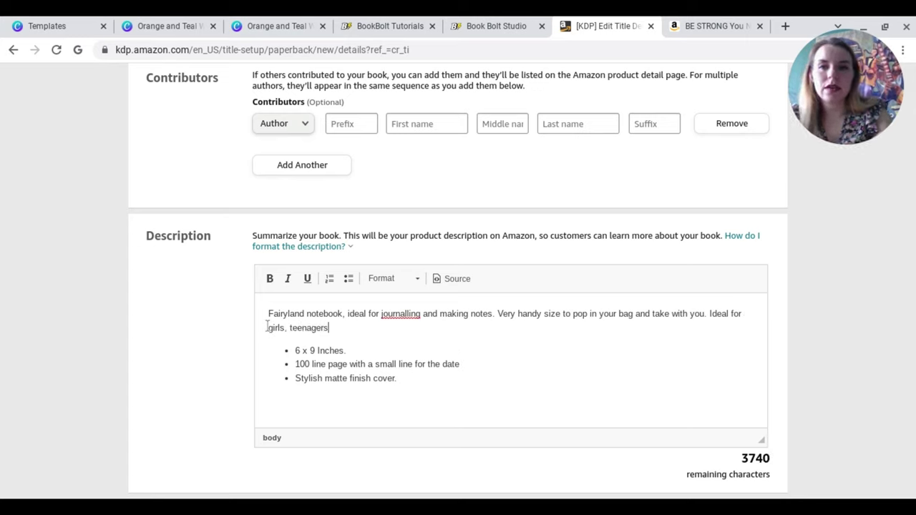
text( who h)
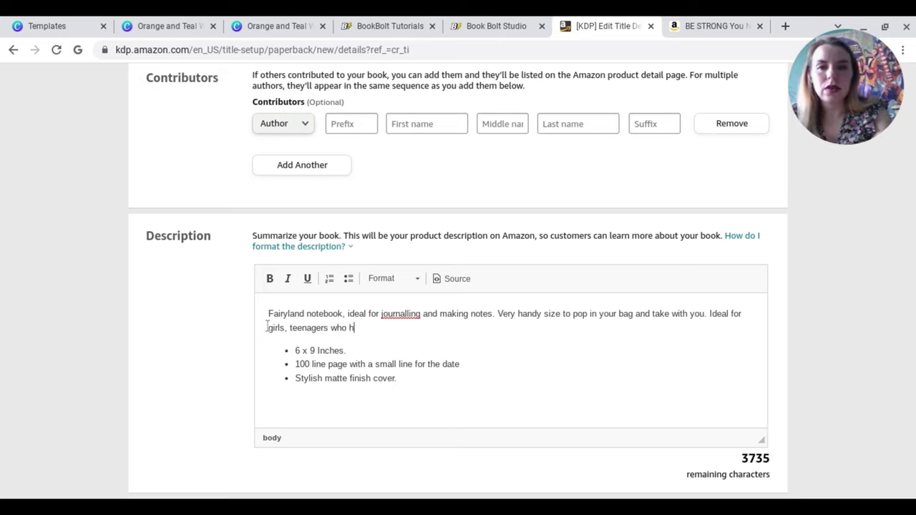
text(ave a )
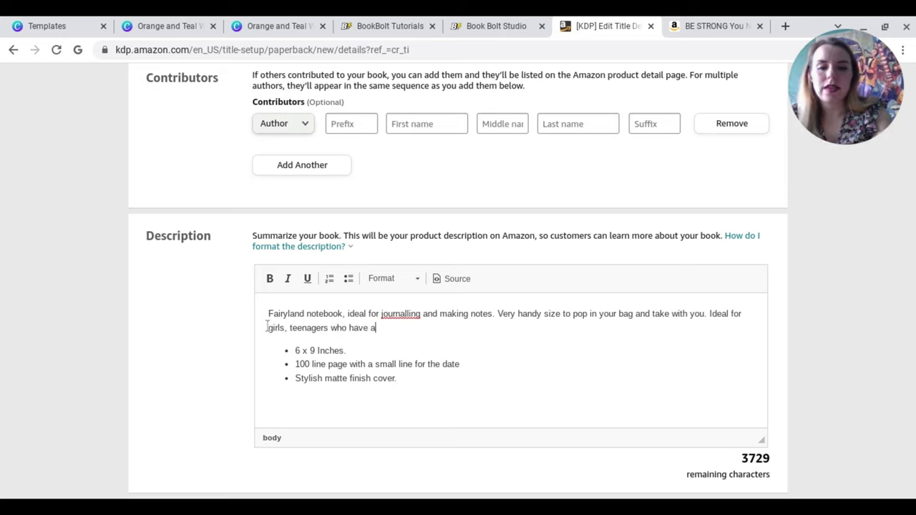
text(beauti)
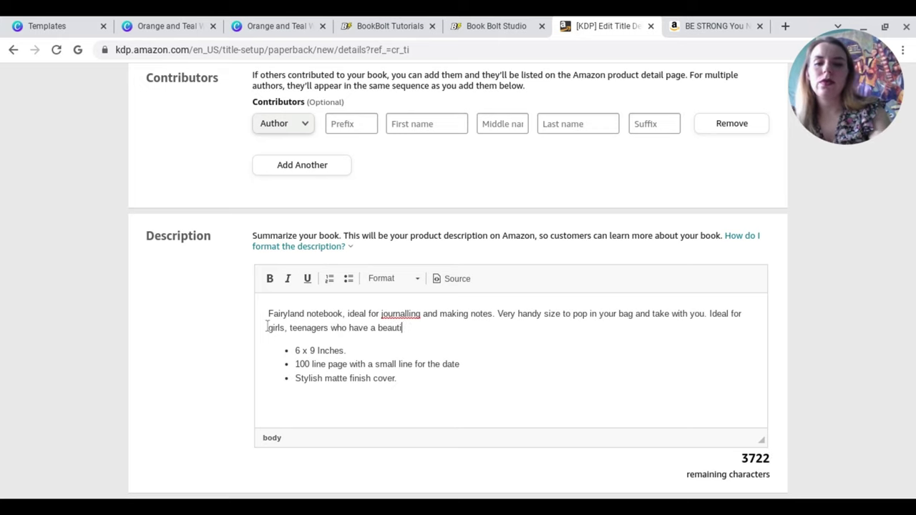
text(ful imag)
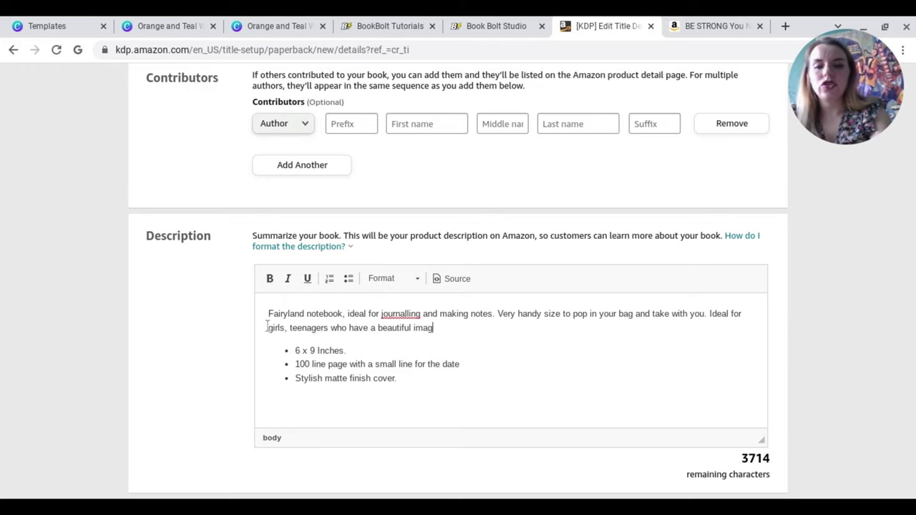
text(ination.)
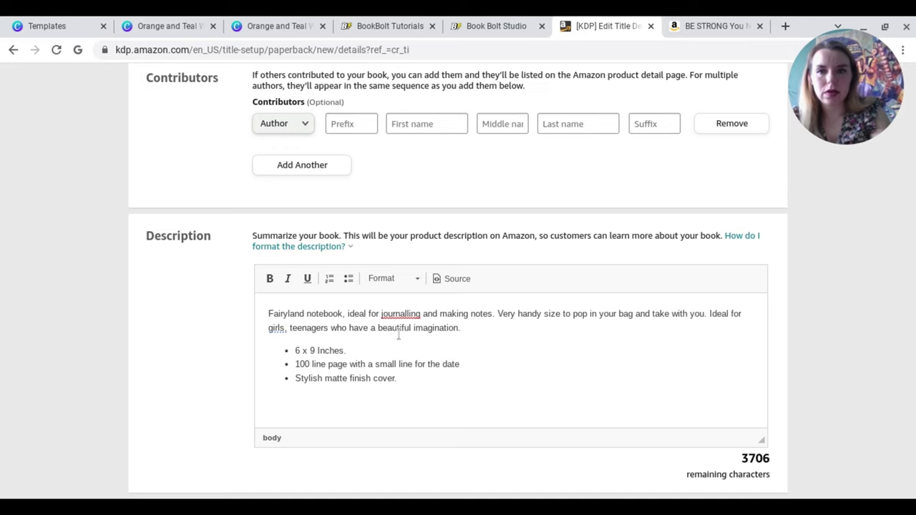
key(Right)
key(Right)
key(Right)
key(Right)
key(Right)
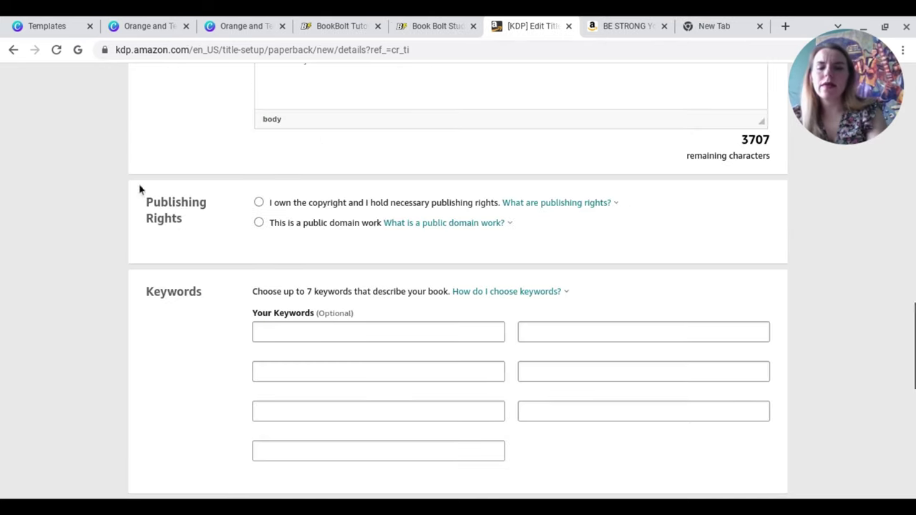
Declare that you own the copyright, then enter the keywords 'teenager girl' and 'notebook'.
click(259, 204)
scroll(310, 335, down, 1)
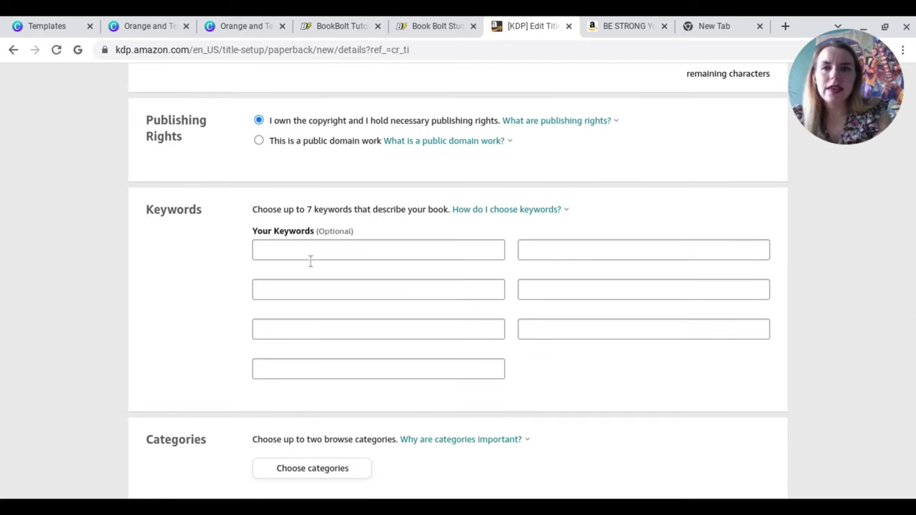
click(310, 258)
scroll(310, 261, down, 1)
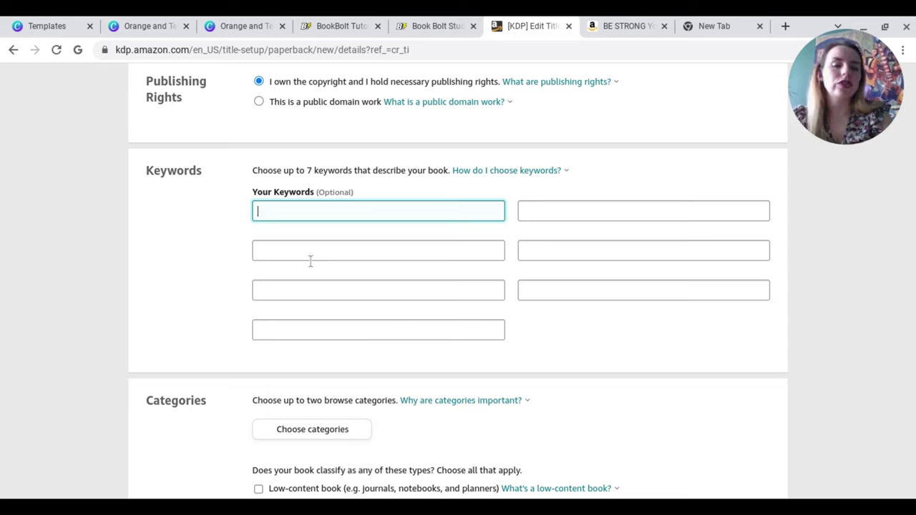
text(tee)
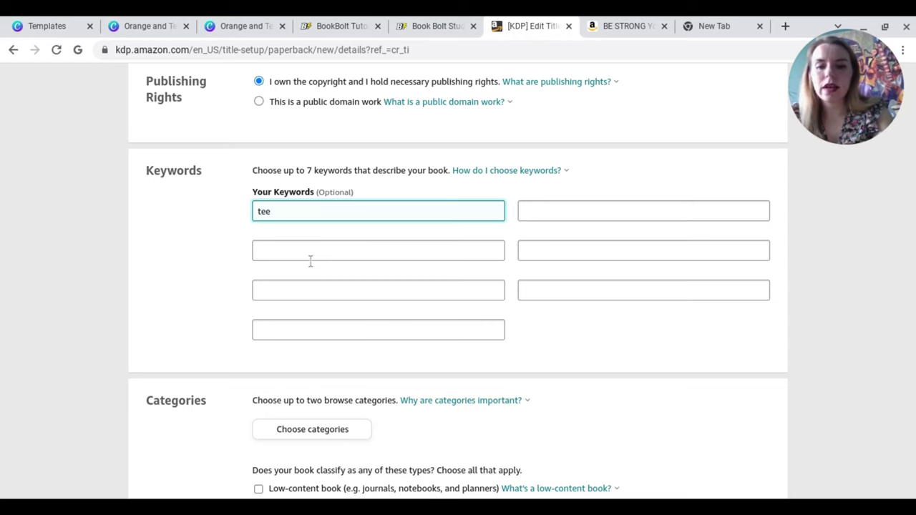
text(nager)
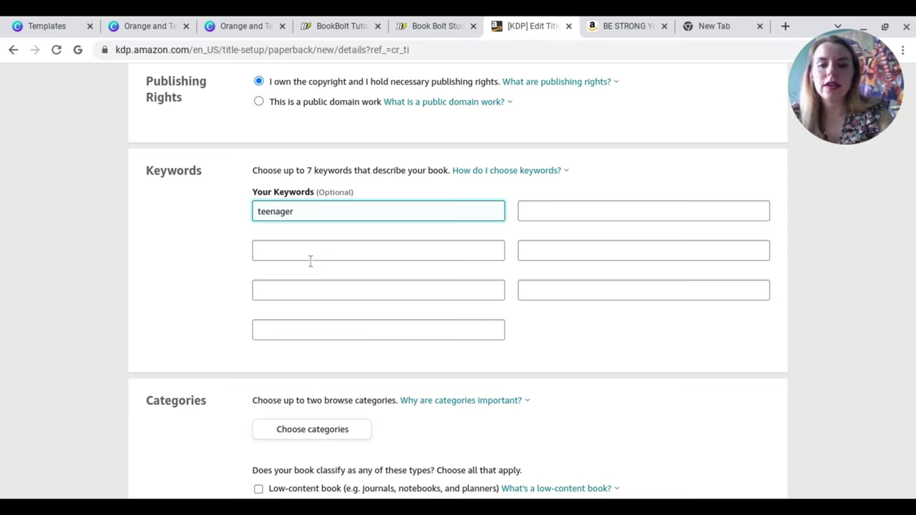
text( girl)
key(Tab)
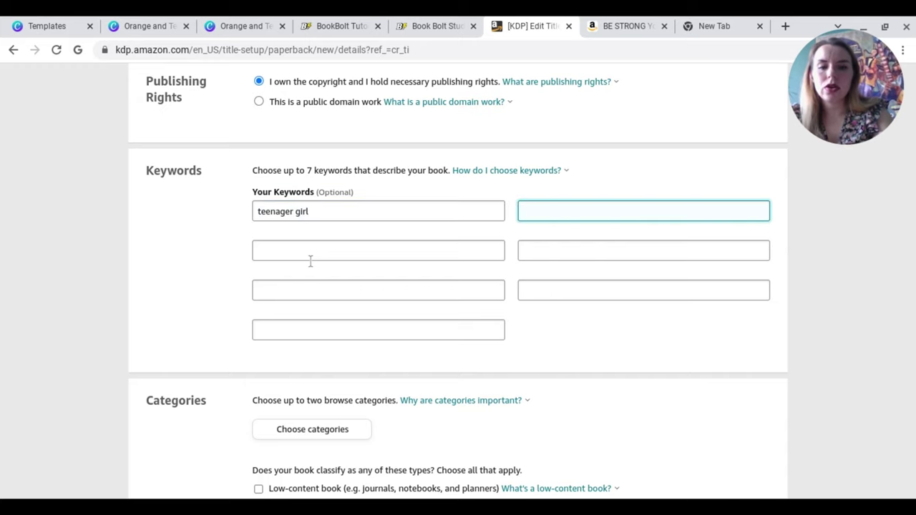
text(notebook)
Add the keywords 'Journal', 'Fairy land', 'pink', 'orange' and 'writer creative'.
click(448, 261)
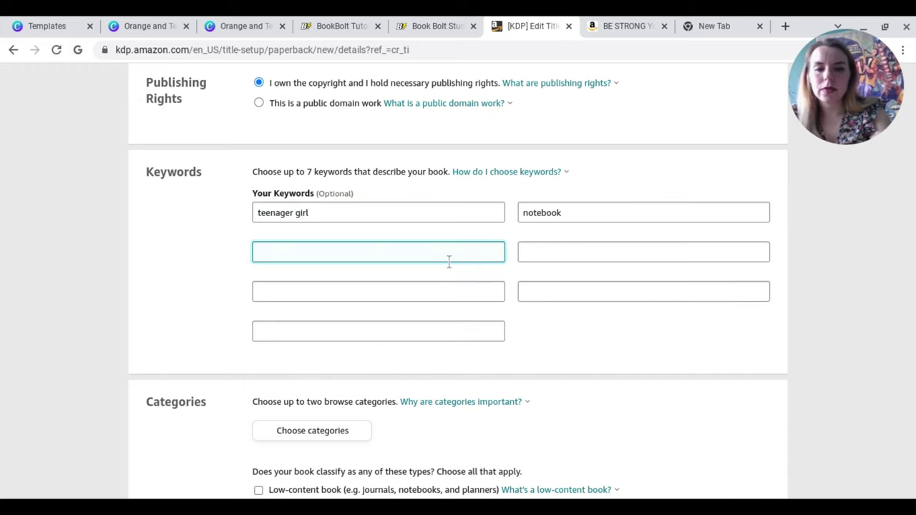
text(Journal)
click(570, 265)
text(Fair)
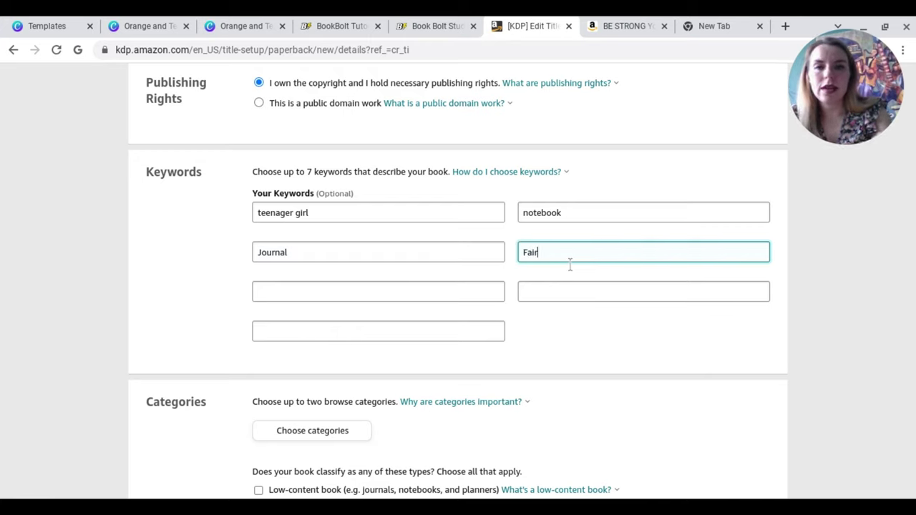
text(y land)
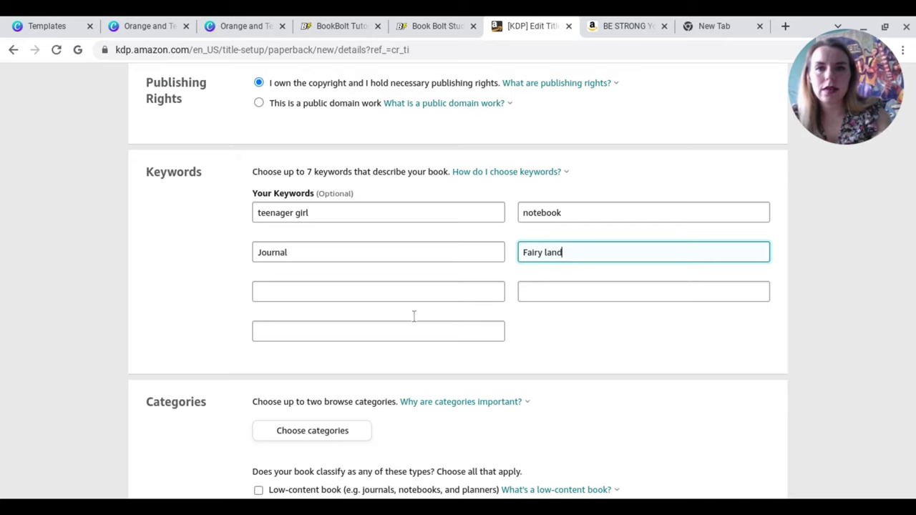
key(Tab)
text(pink)
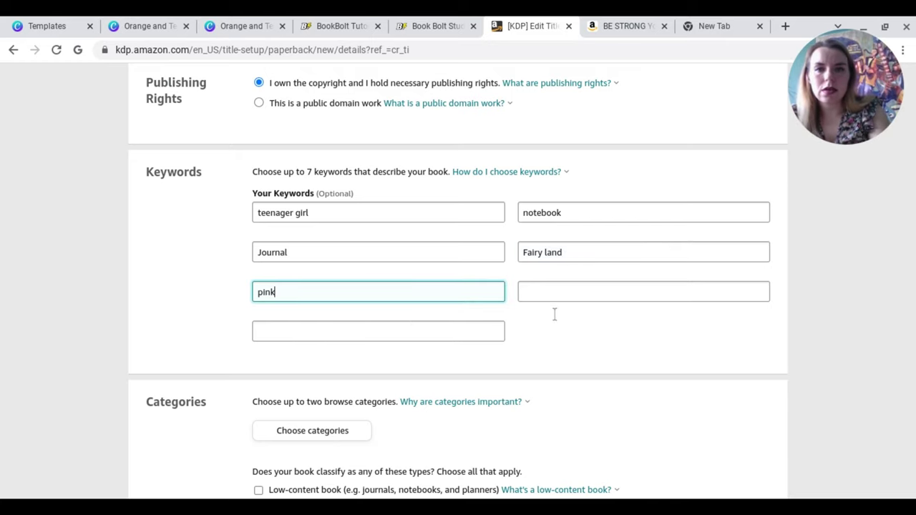
key(Tab)
text(orange)
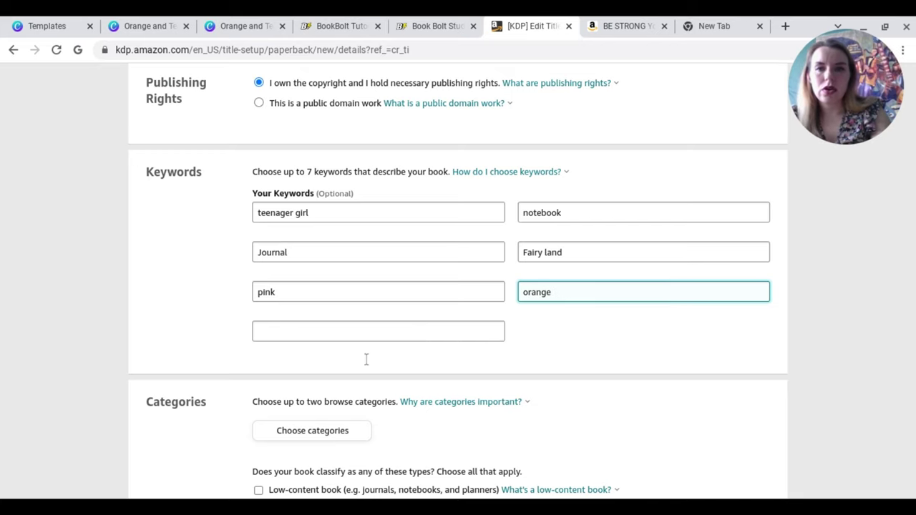
key(Tab)
text(write)
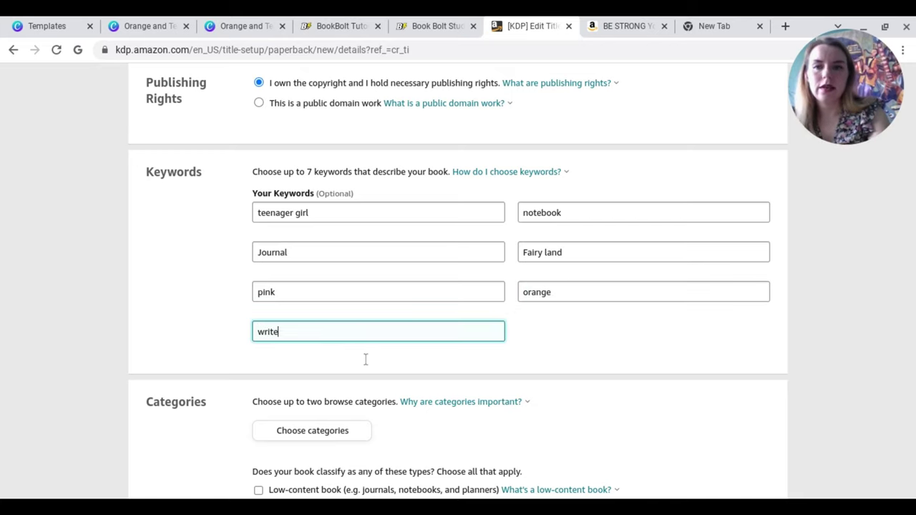
text(r crea)
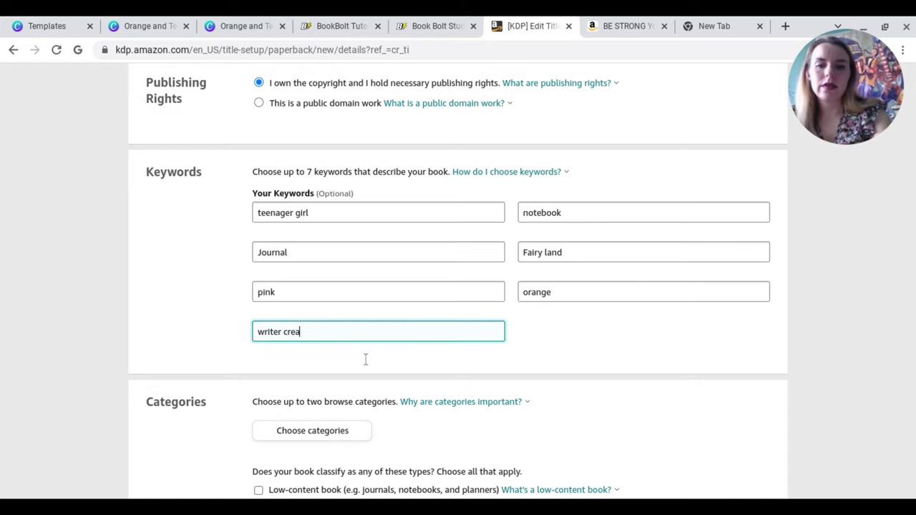
text(tive)
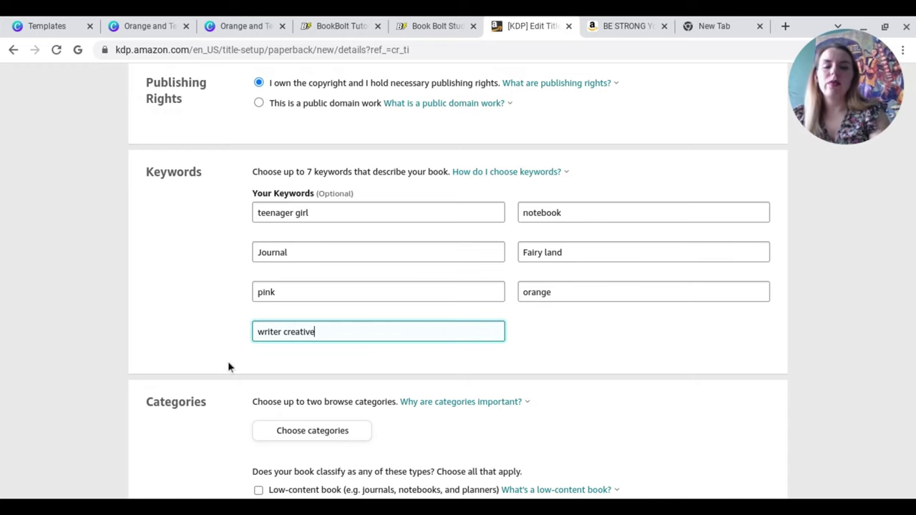
scroll(241, 358, down, 1)
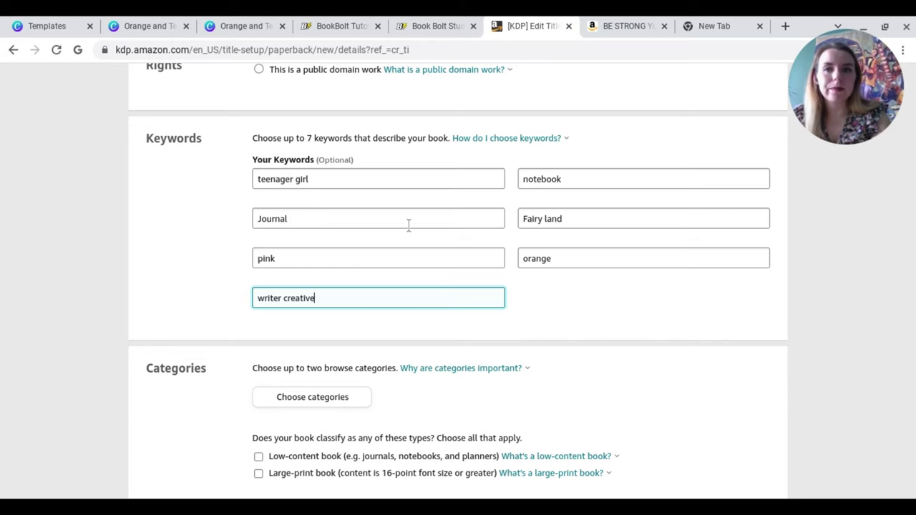
scroll(408, 226, down, 3)
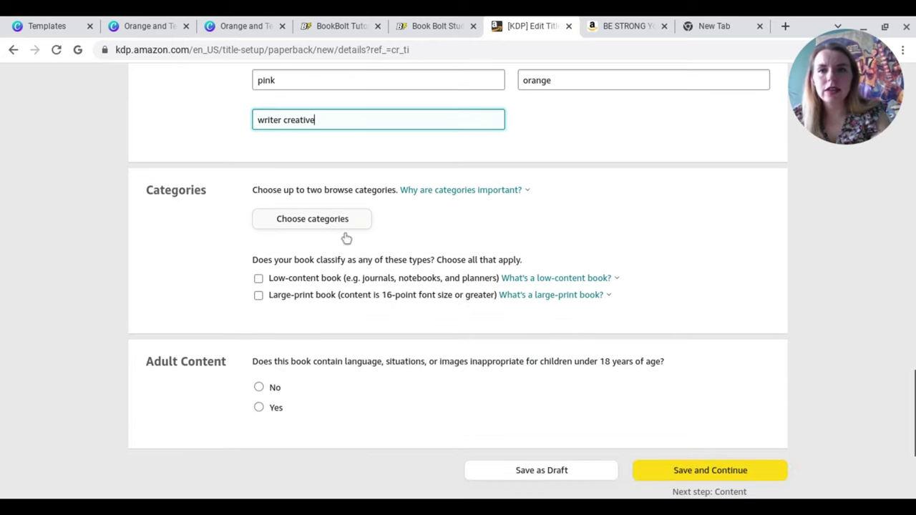
Set the book's browse category to Non-Classifiable.
click(345, 234)
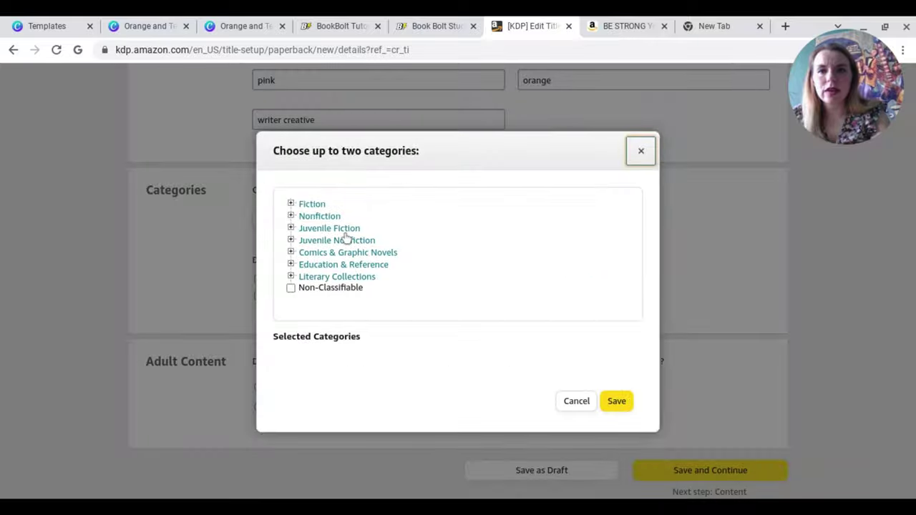
click(291, 288)
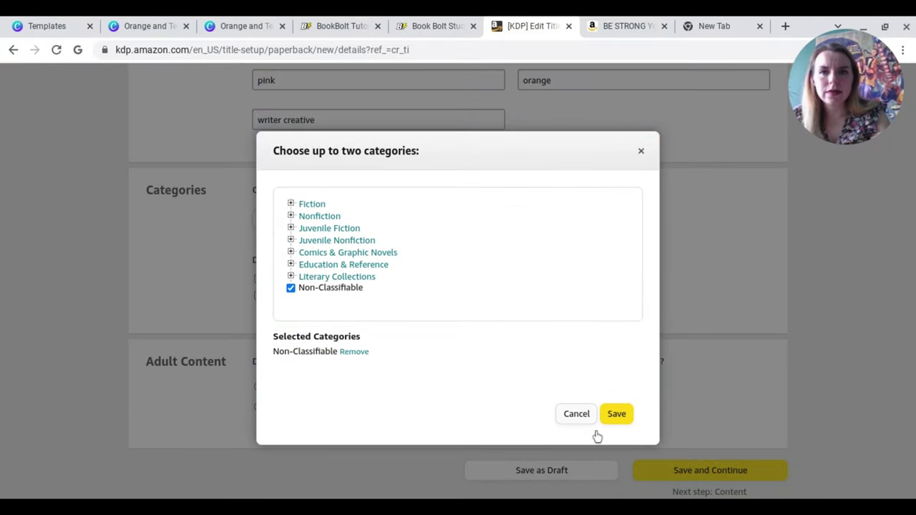
click(616, 415)
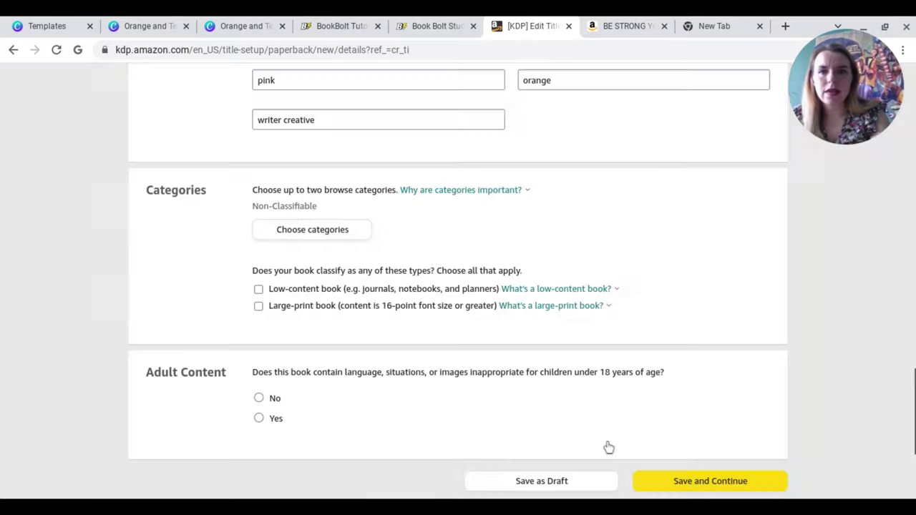
Mark the book as low-content, not adult, and save the paperback details.
click(258, 289)
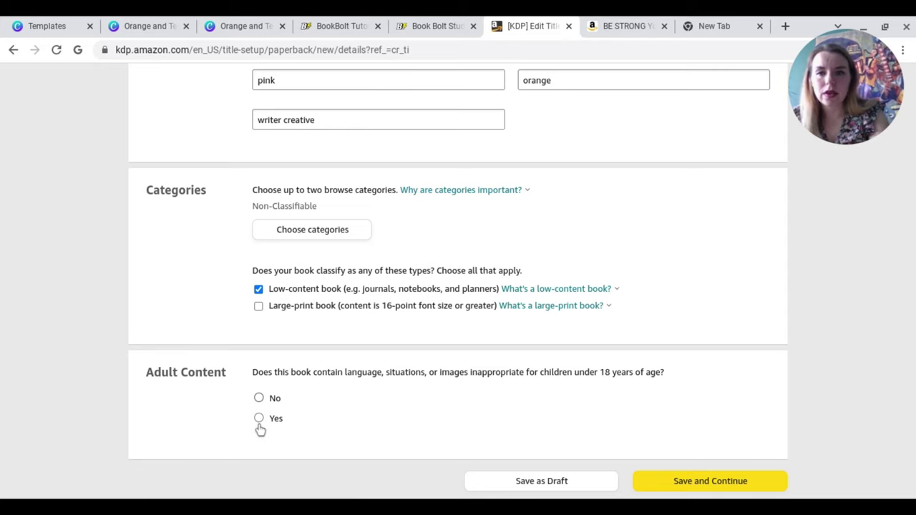
scroll(534, 422, down, 2)
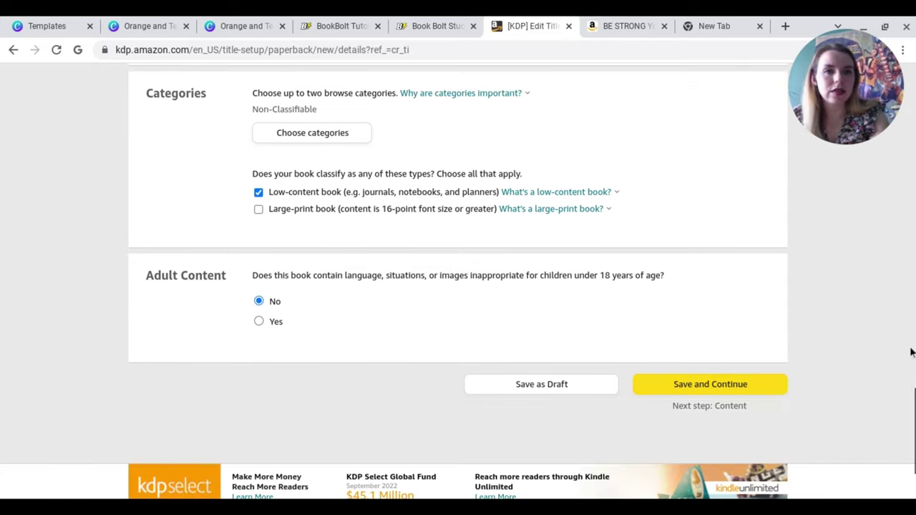
click(751, 394)
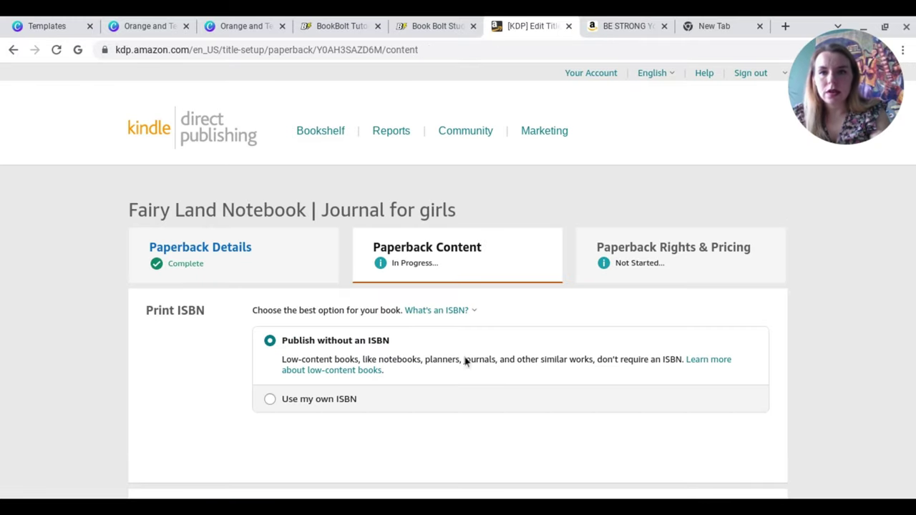
Set the publication date to 10/26/2022.
scroll(357, 368, down, 2)
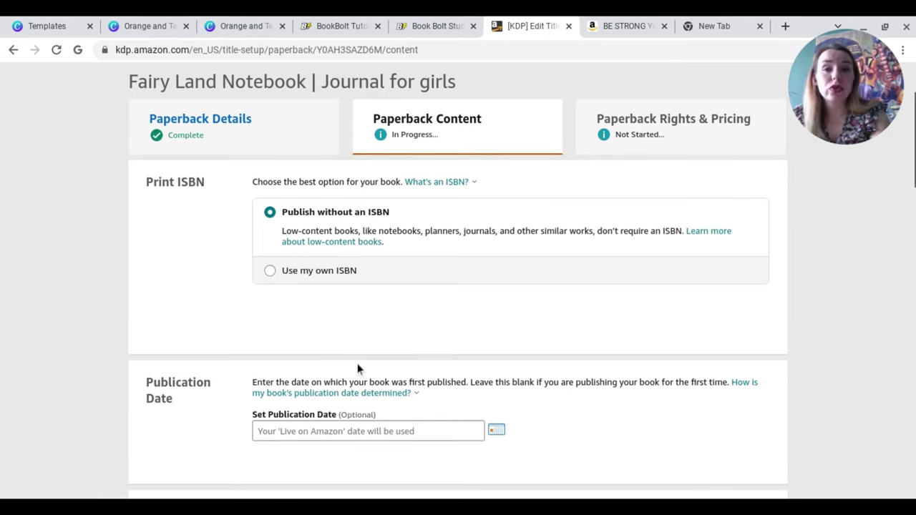
scroll(359, 369, up, 1)
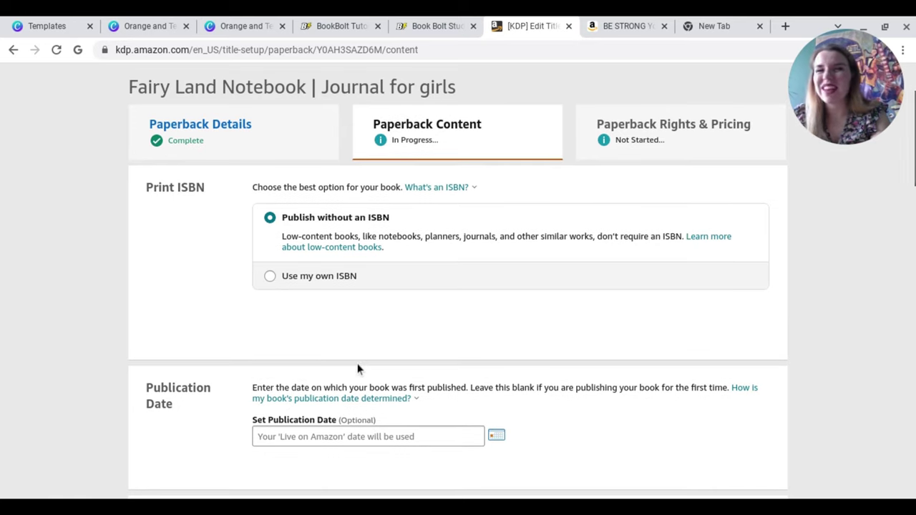
scroll(359, 370, down, 1)
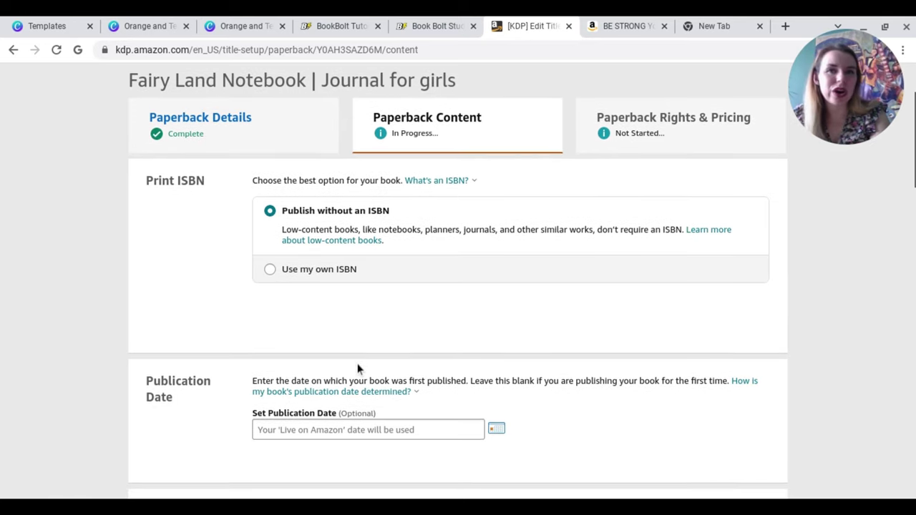
scroll(358, 370, down, 1)
scroll(359, 369, down, 5)
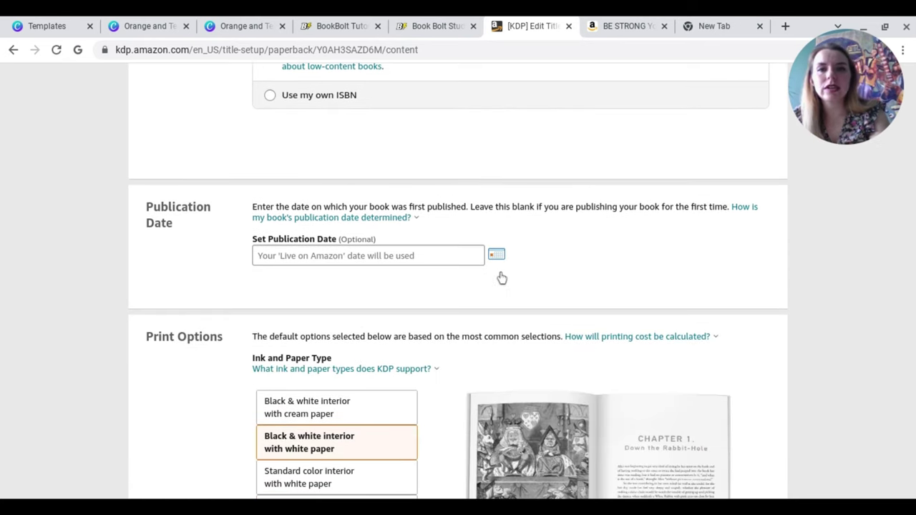
click(497, 257)
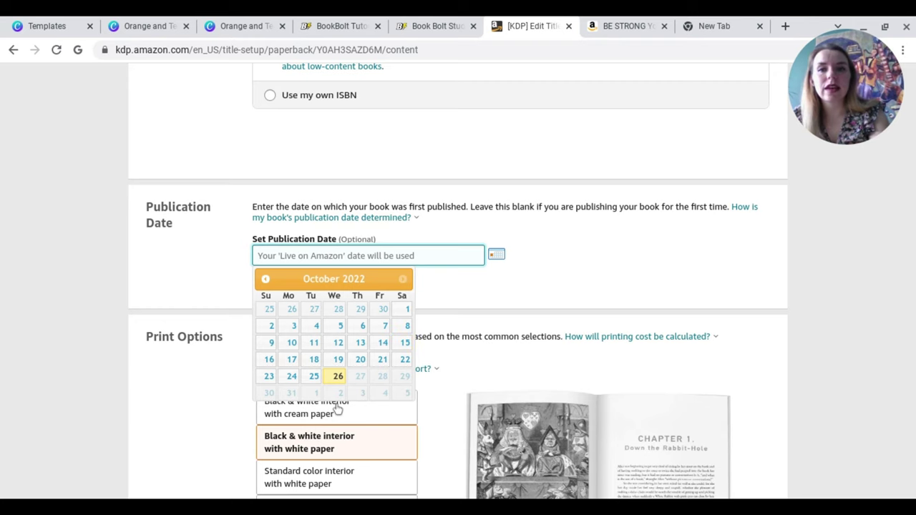
click(338, 376)
Choose Bleed (PDF only) for the interior, with a Matte cover finish.
scroll(411, 332, down, 2)
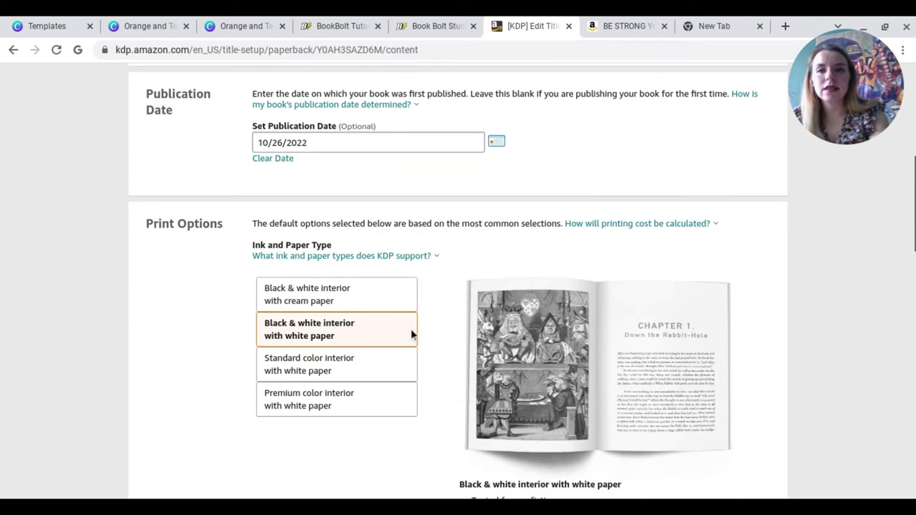
scroll(411, 332, down, 1)
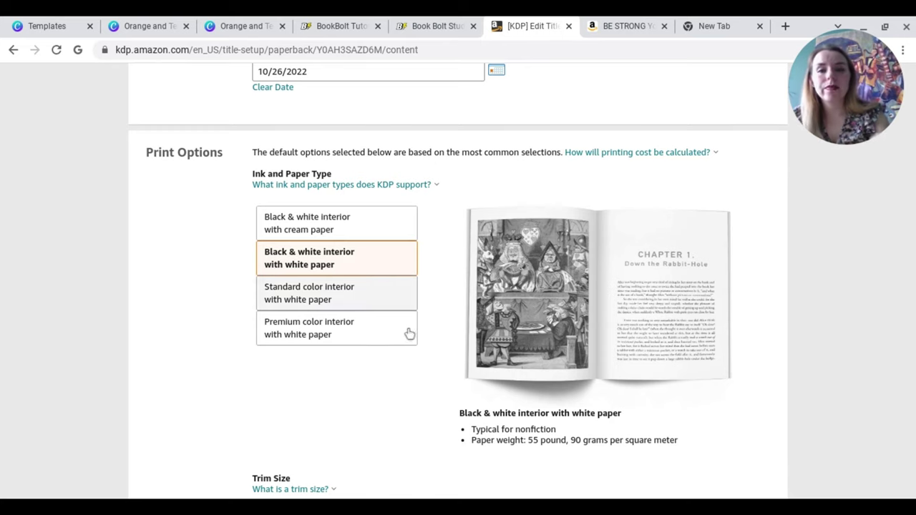
scroll(444, 372, down, 3)
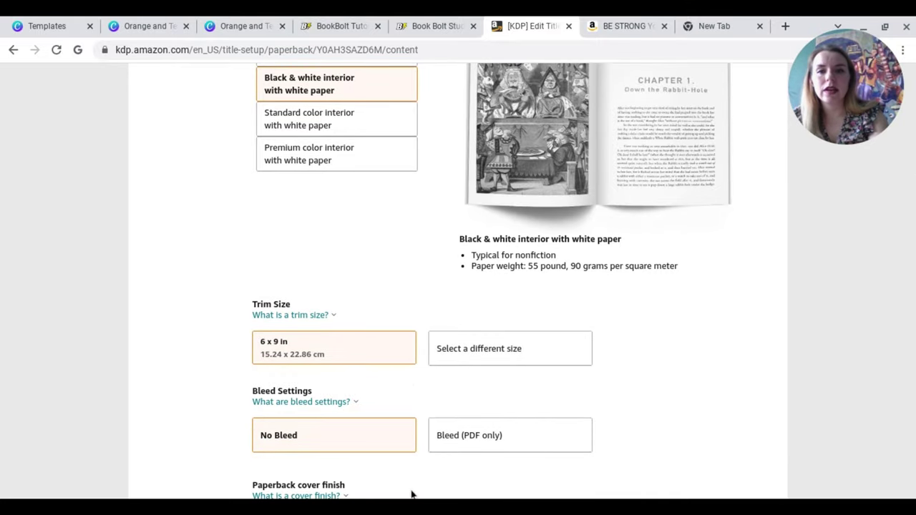
click(470, 460)
scroll(738, 468, down, 3)
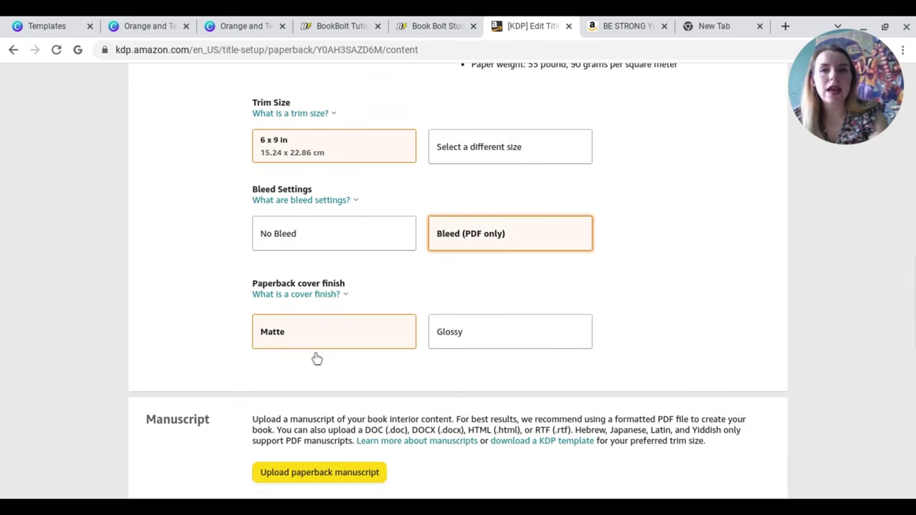
scroll(317, 358, down, 2)
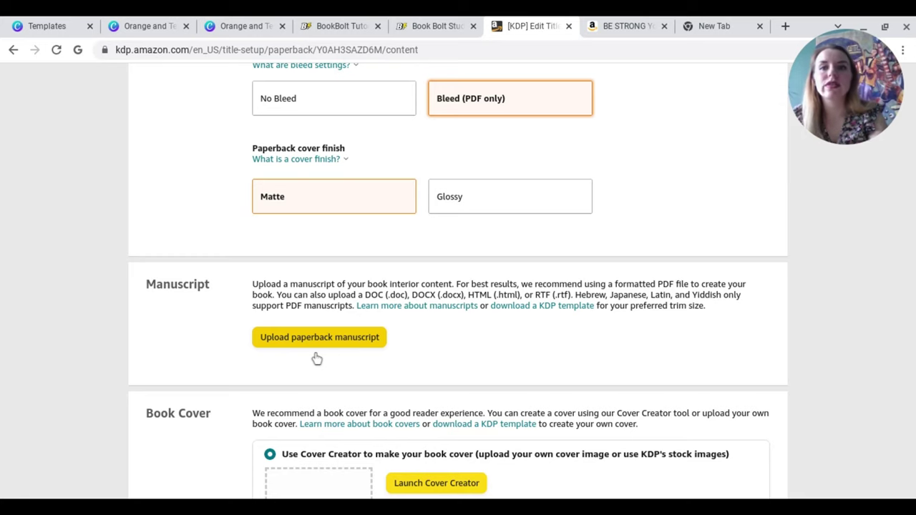
scroll(317, 358, down, 1)
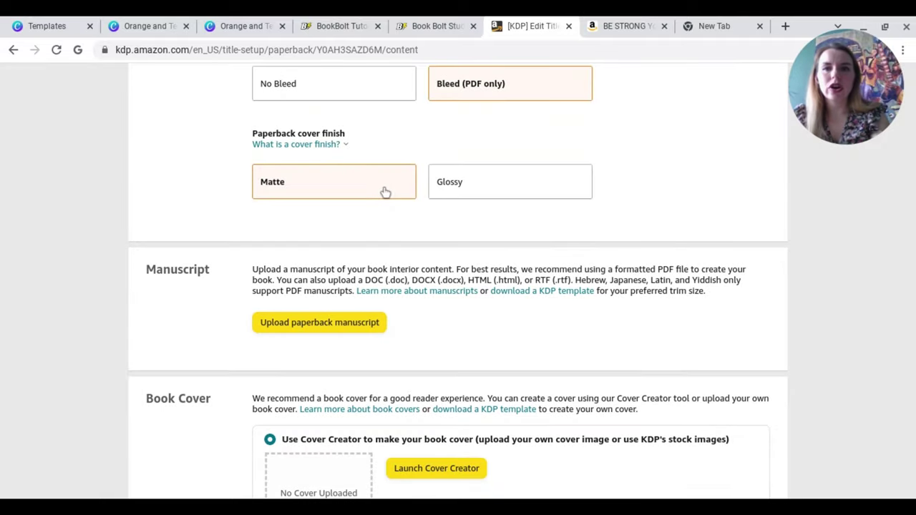
With the 6X9 Fairy Notebook interior PDF uploaded, choose 'Upload a cover you already have'.
scroll(383, 320, down, 2)
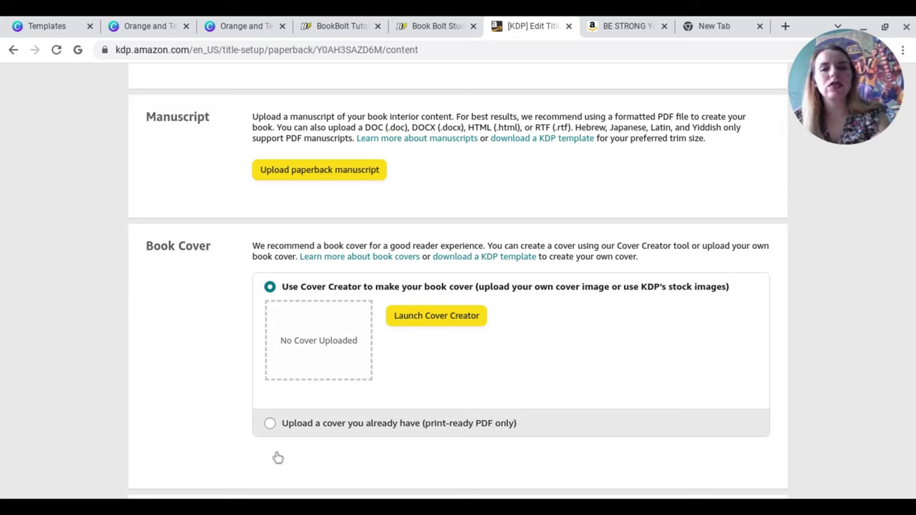
click(278, 457)
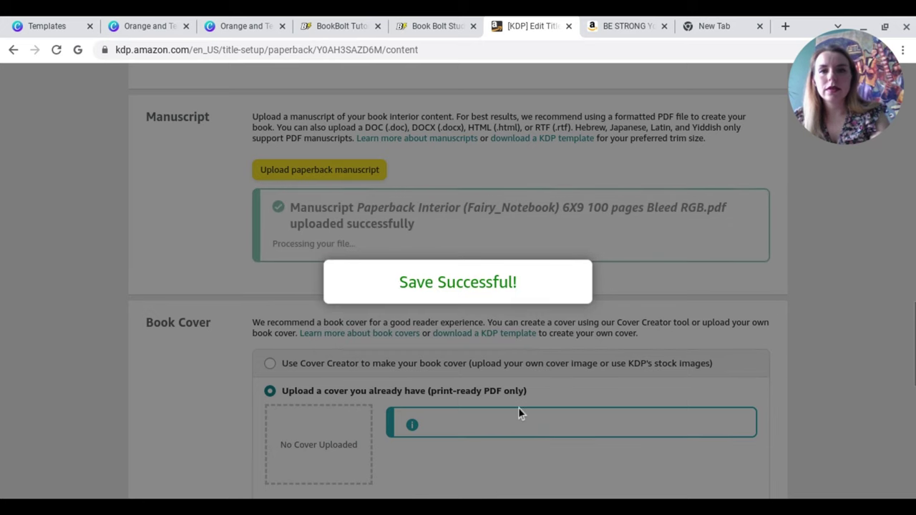
scroll(519, 412, down, 3)
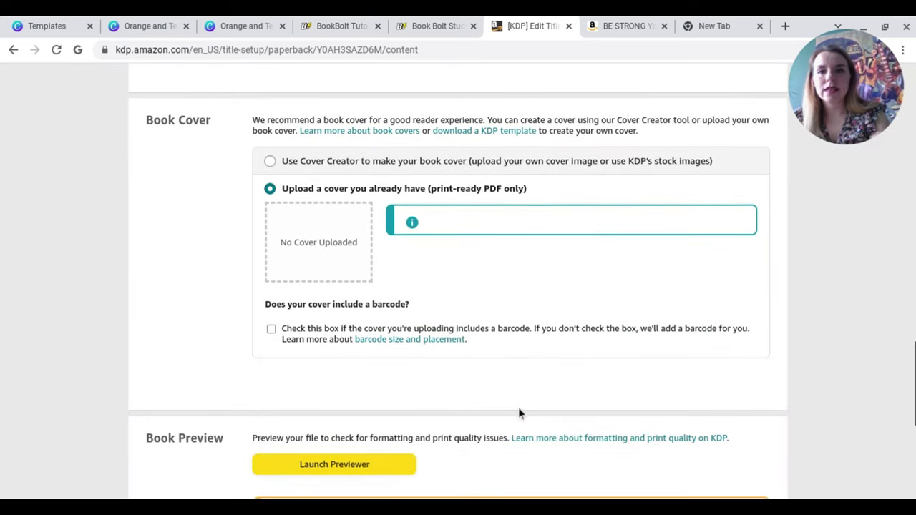
scroll(519, 413, down, 3)
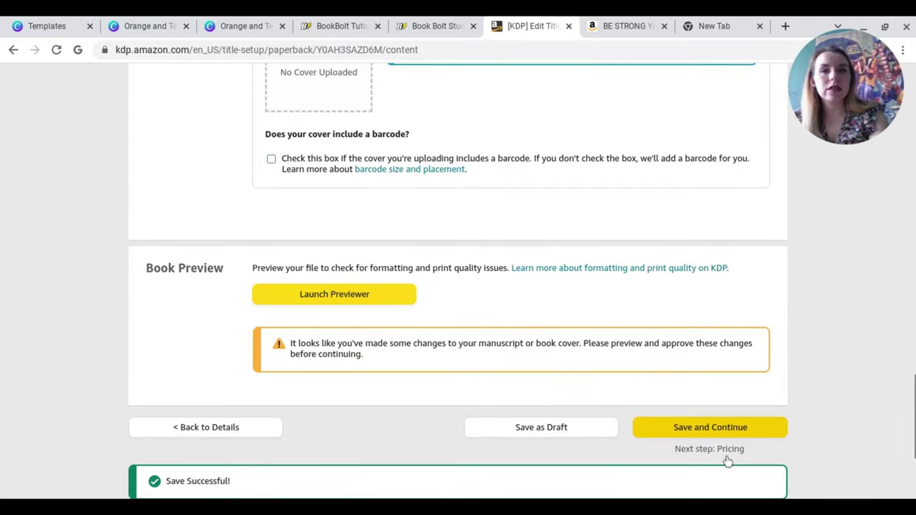
Launch the Print Previewer to view the Fairy Land Notebook cover.
click(347, 320)
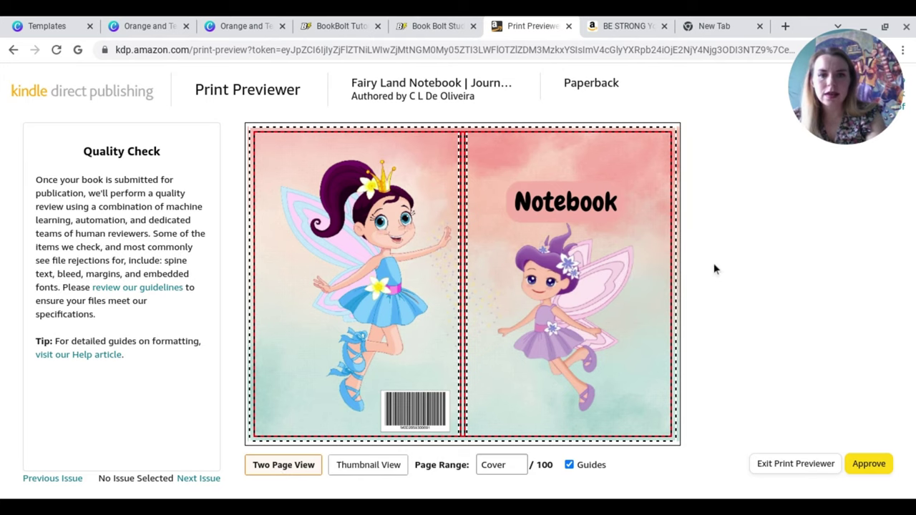
Page through the lined interior preview up to pages 34-35 of 100.
click(672, 296)
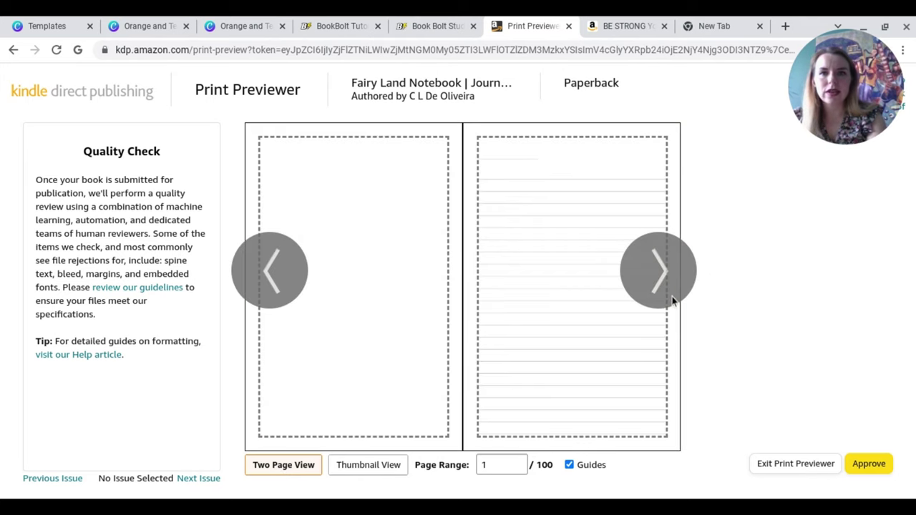
click(672, 301)
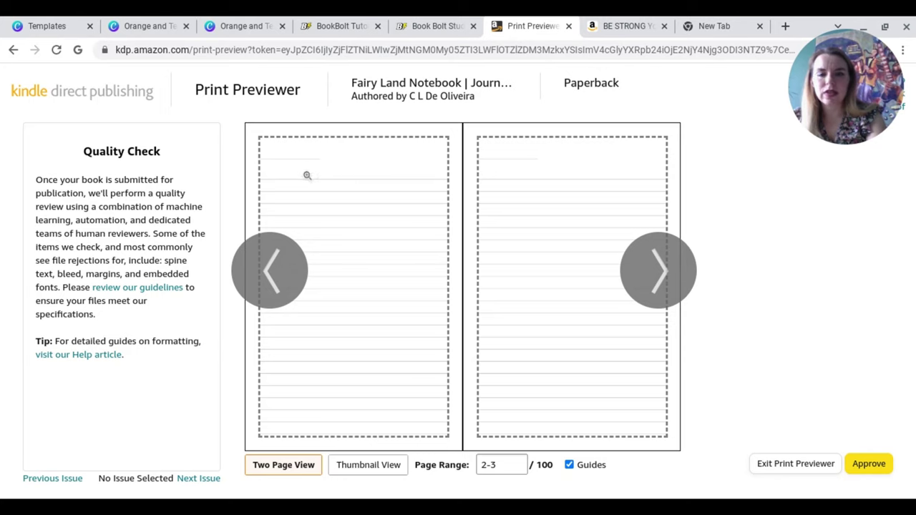
click(669, 301)
click(668, 299)
click(669, 299)
click(669, 299)
click(668, 298)
click(668, 297)
click(668, 298)
click(668, 298)
click(668, 298)
click(667, 298)
click(668, 298)
click(668, 298)
click(668, 298)
click(668, 297)
click(668, 297)
click(668, 298)
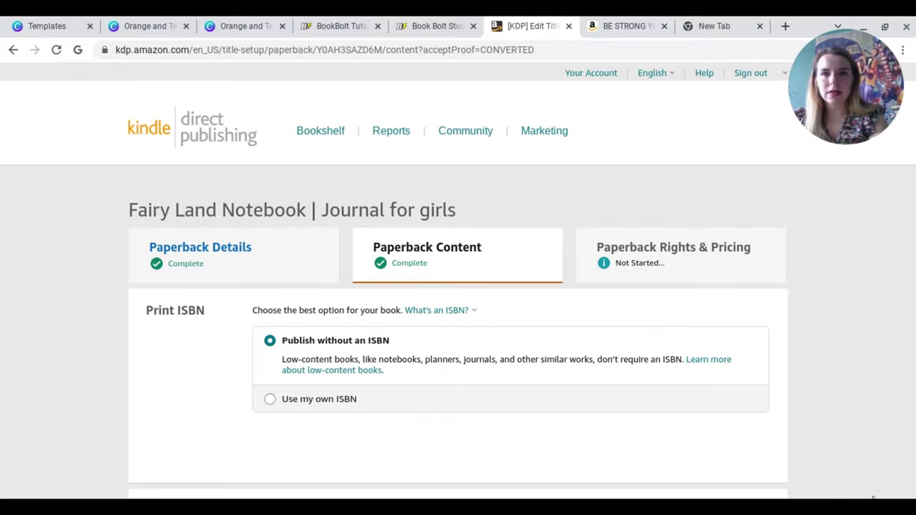
Approve the preview and save the paperback content, which has a $2.15 printing cost.
scroll(685, 417, down, 15)
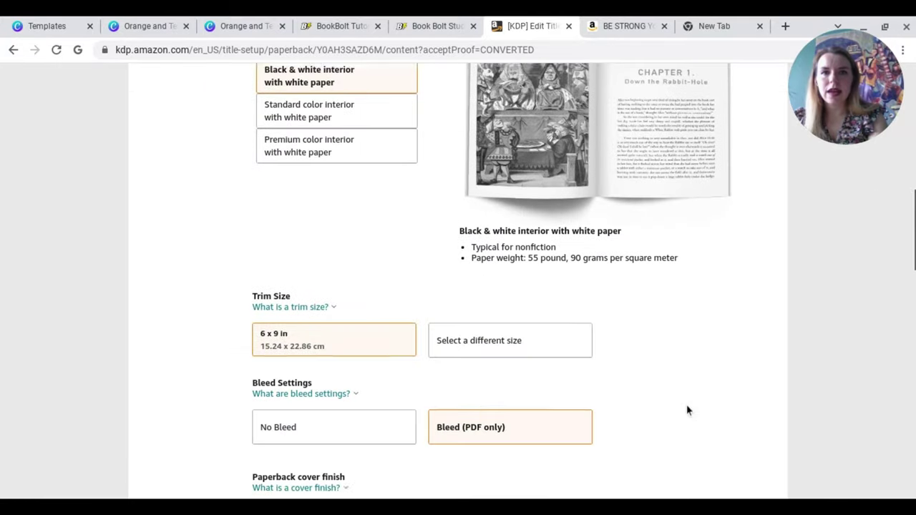
scroll(687, 410, down, 8)
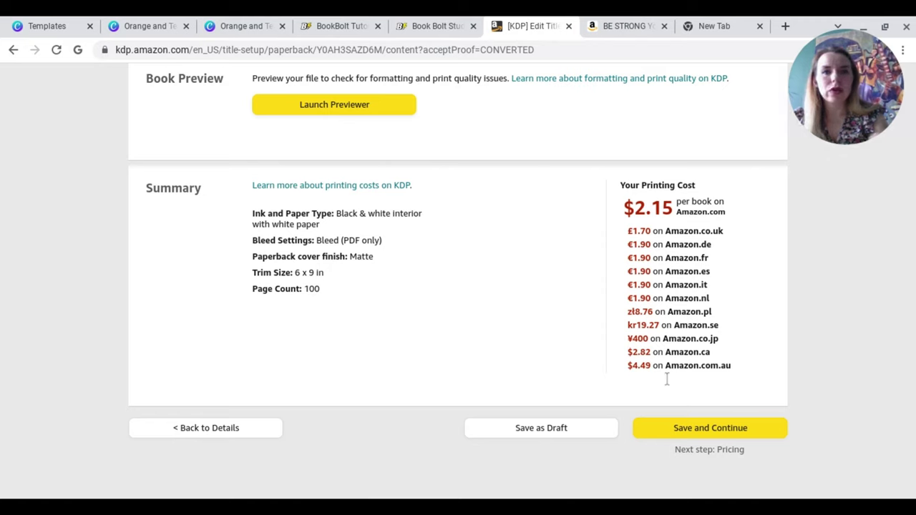
click(704, 465)
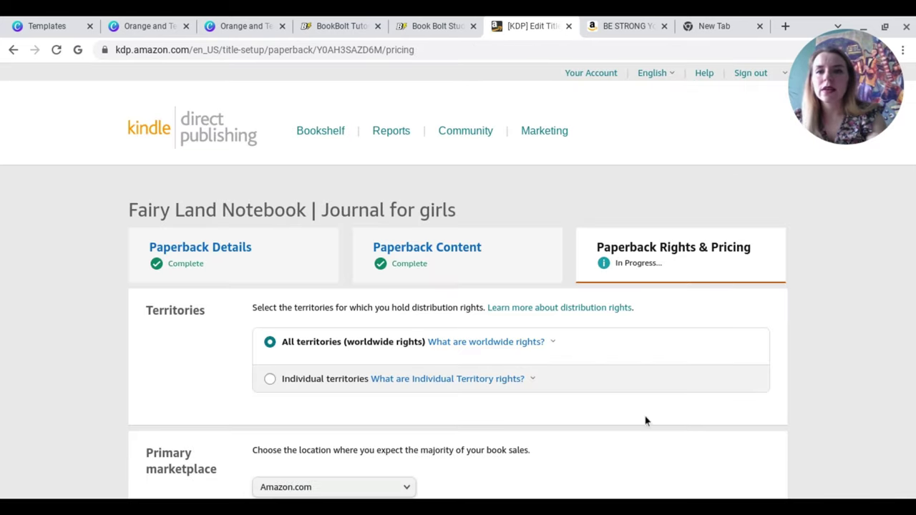
Check the $3.58–$250.00 allowed Amazon.com list price range in the pricing table.
scroll(645, 421, down, 1)
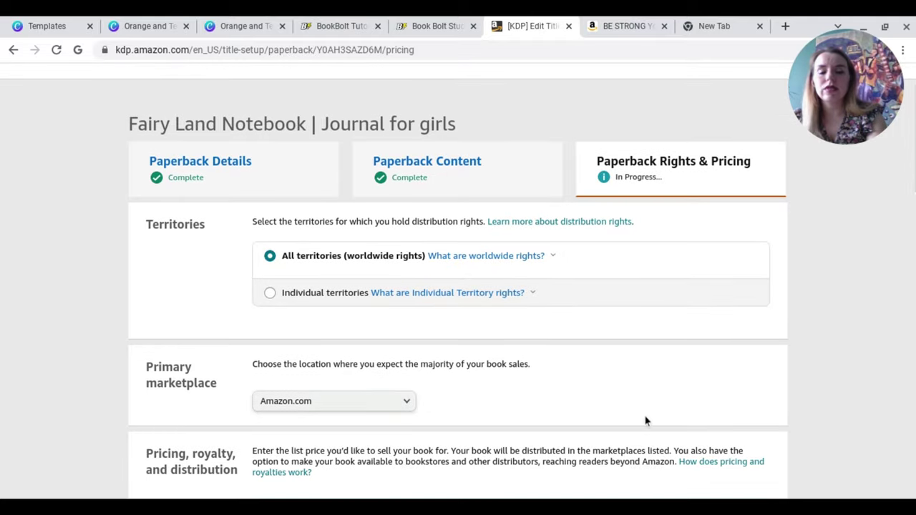
scroll(644, 421, down, 1)
scroll(645, 421, down, 1)
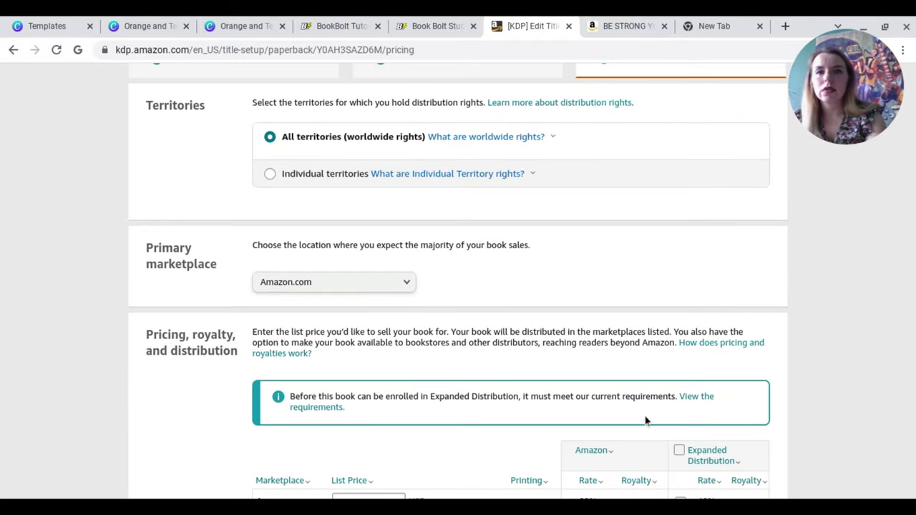
mouse_move(506, 177)
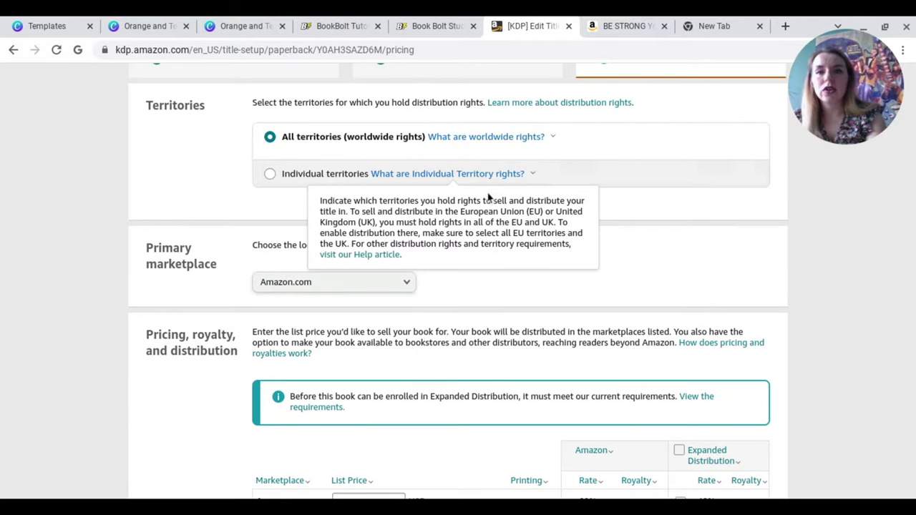
scroll(490, 201, down, 1)
scroll(489, 202, down, 1)
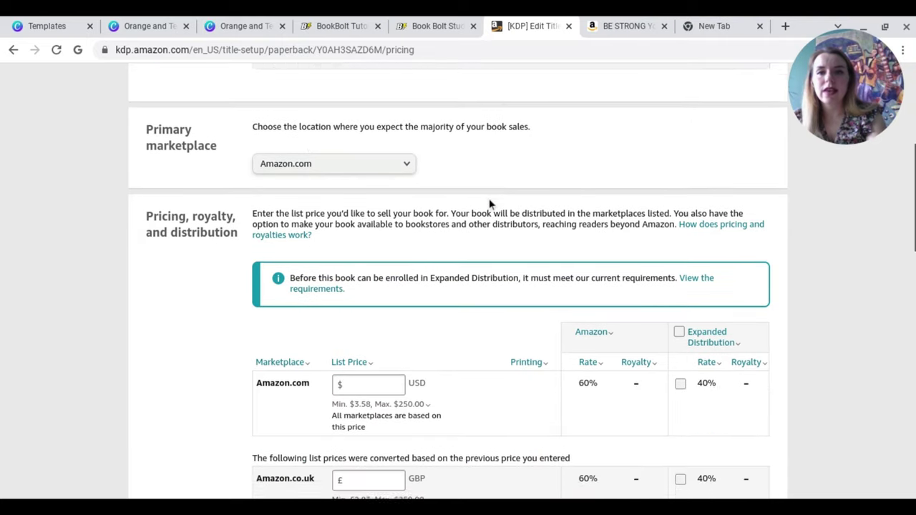
scroll(490, 202, down, 2)
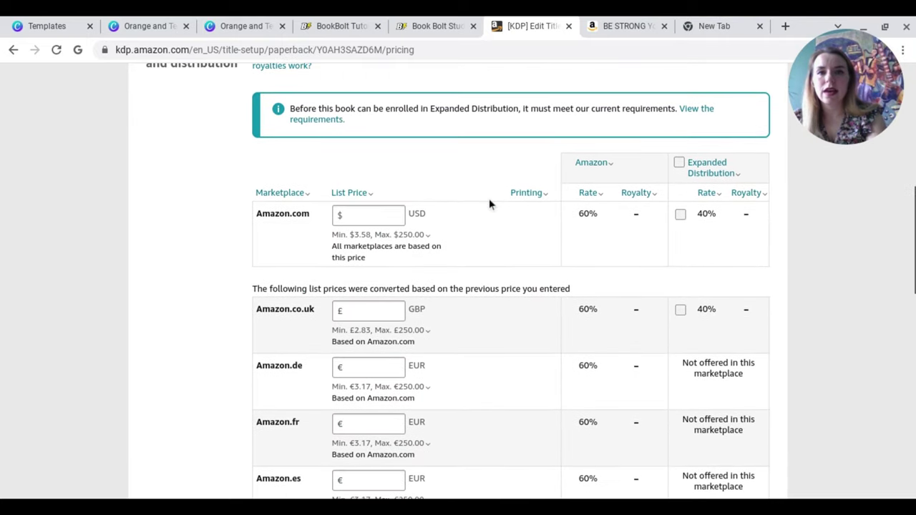
scroll(490, 201, down, 1)
scroll(489, 204, down, 1)
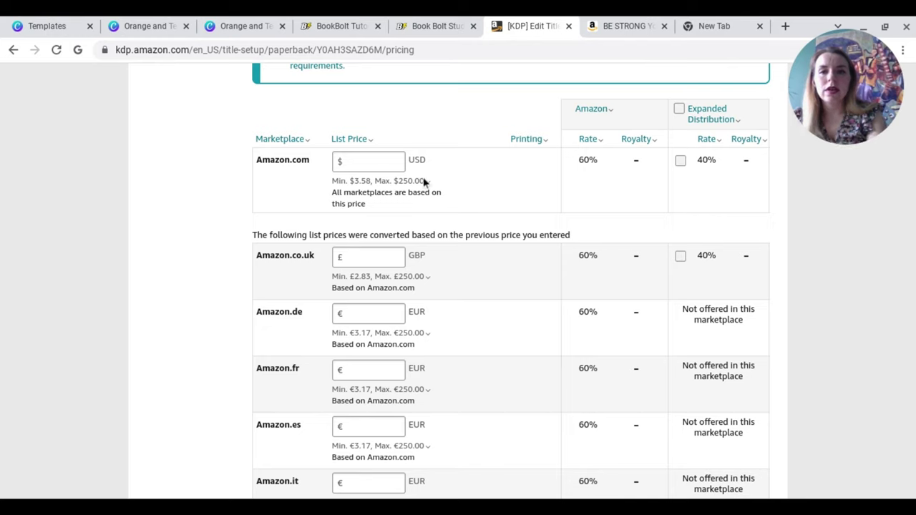
click(370, 167)
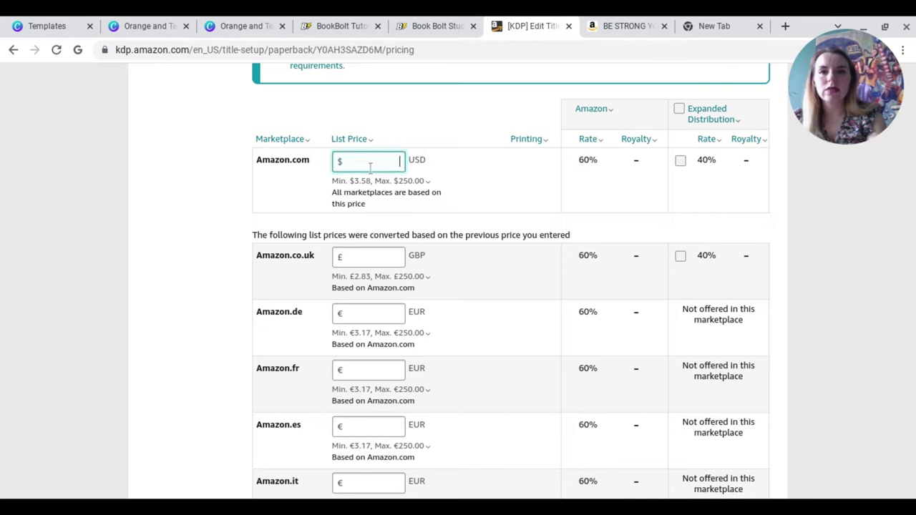
click(356, 182)
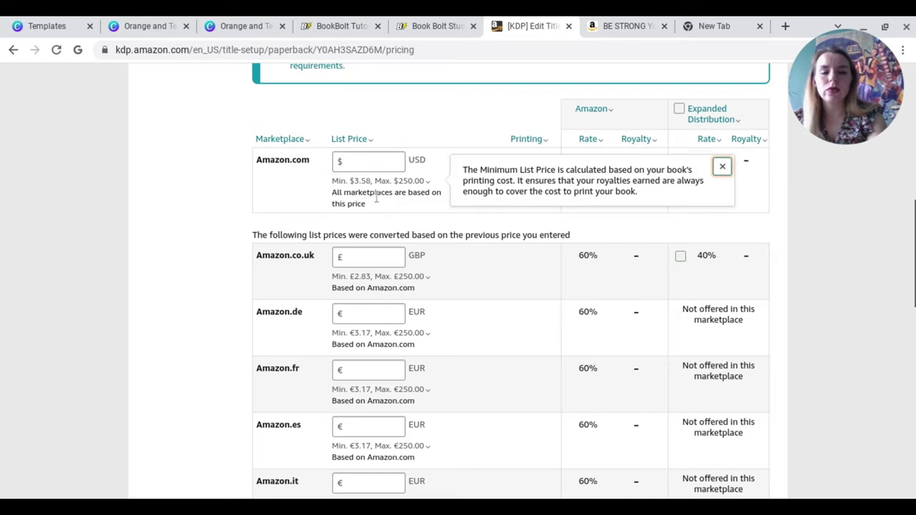
click(428, 252)
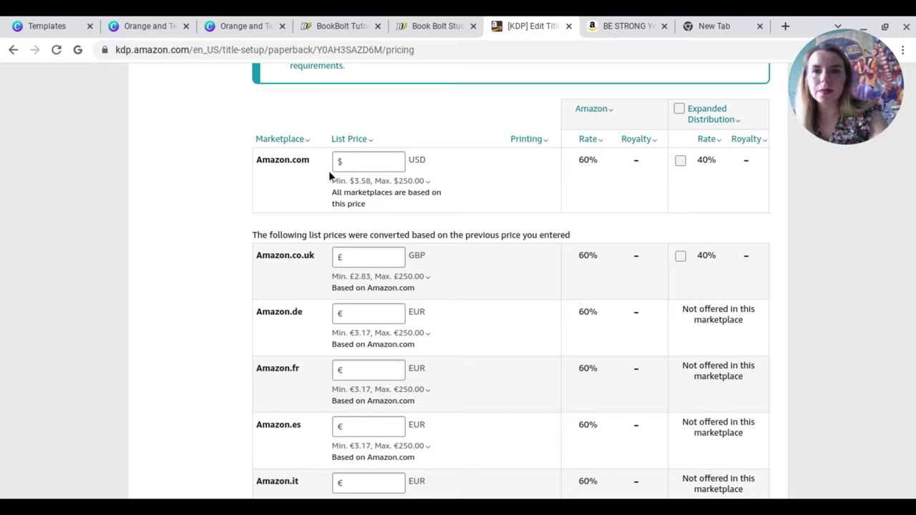
Set the Amazon.com list price to $4.60.
click(377, 168)
text(3.58)
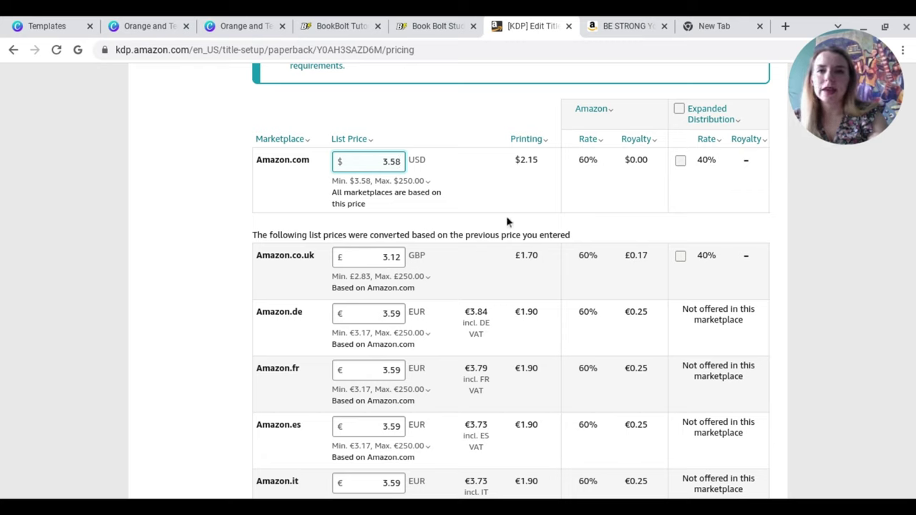
key(BackSpace)
key(BackSpace)
key(BackSpace)
key(BackSpace)
text(4)
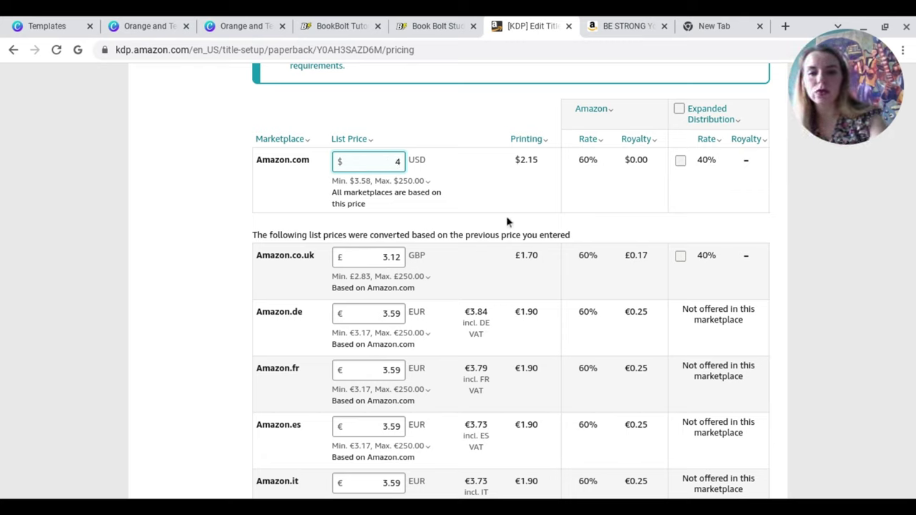
text(.50)
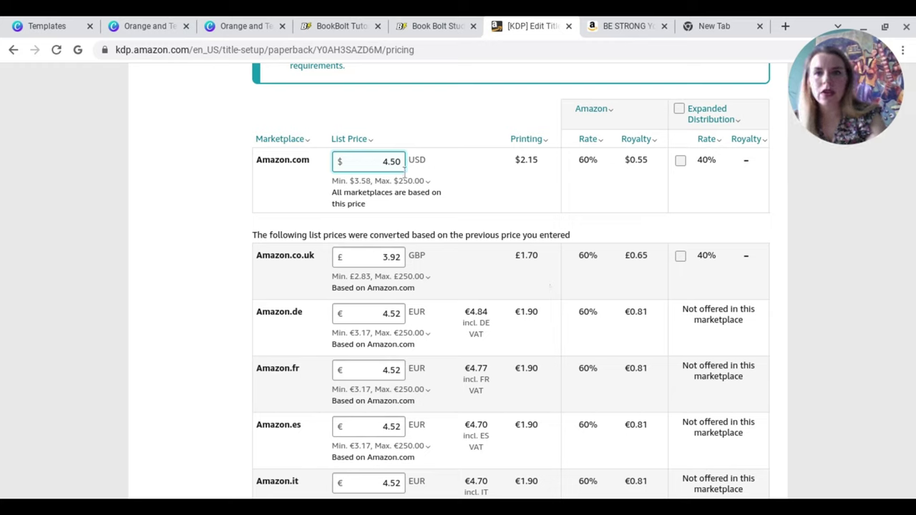
key(BackSpace)
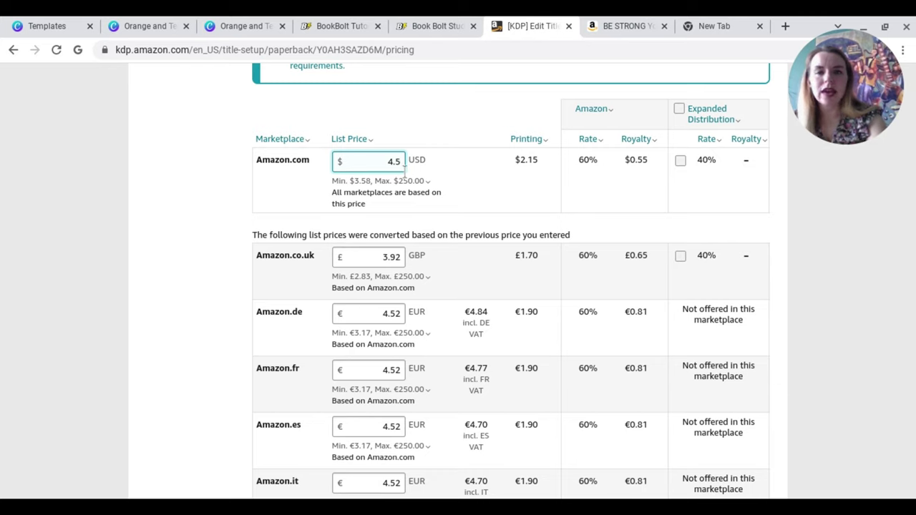
key(BackSpace)
key(BackSpace)
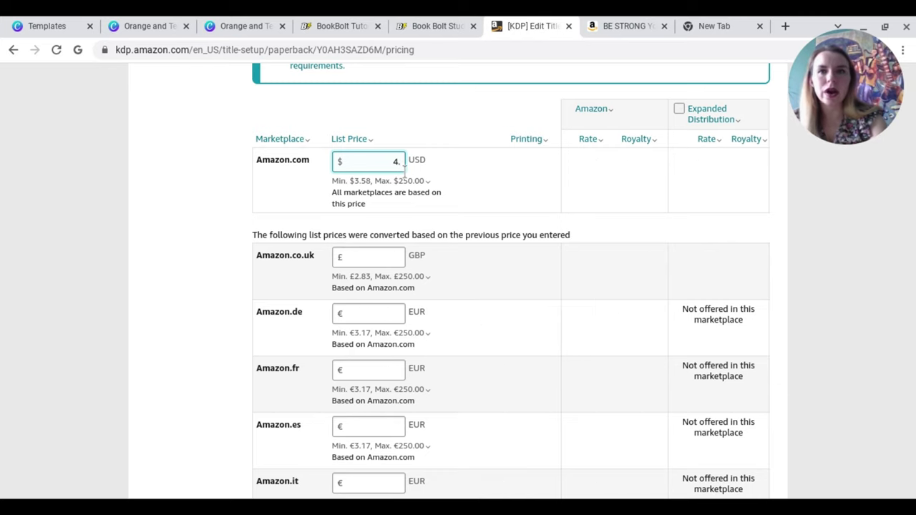
key(BackSpace)
text(.60)
click(427, 181)
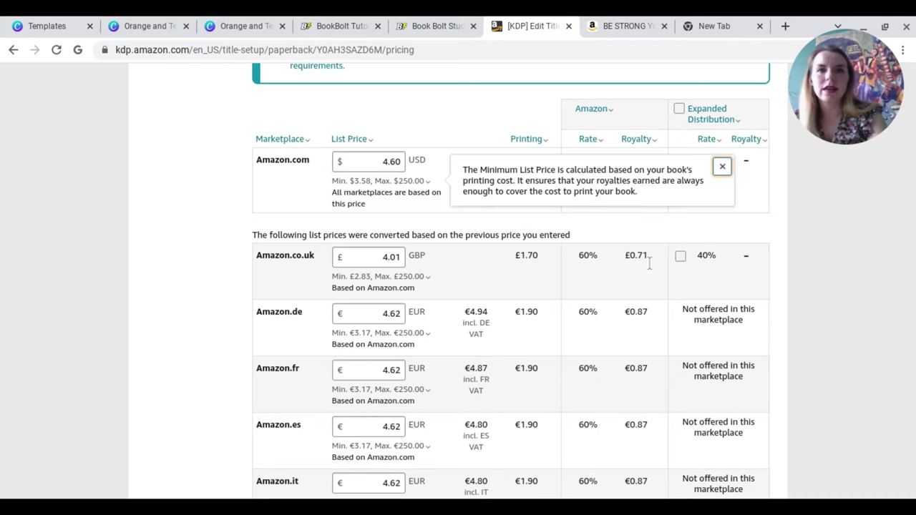
click(779, 217)
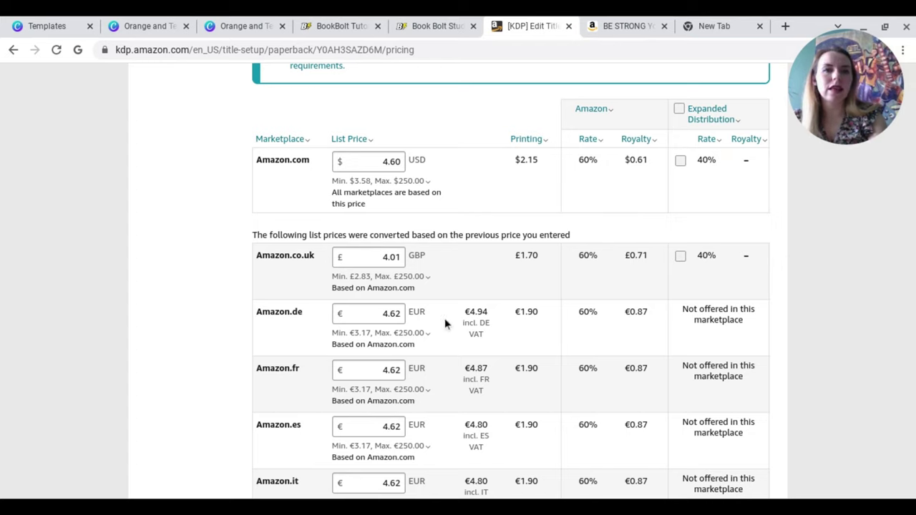
Replace the converted £4.01 Amazon.co.uk price with £3.99.
click(395, 260)
key(BackSpace)
key(BackSpace)
key(BackSpace)
key(BackSpace)
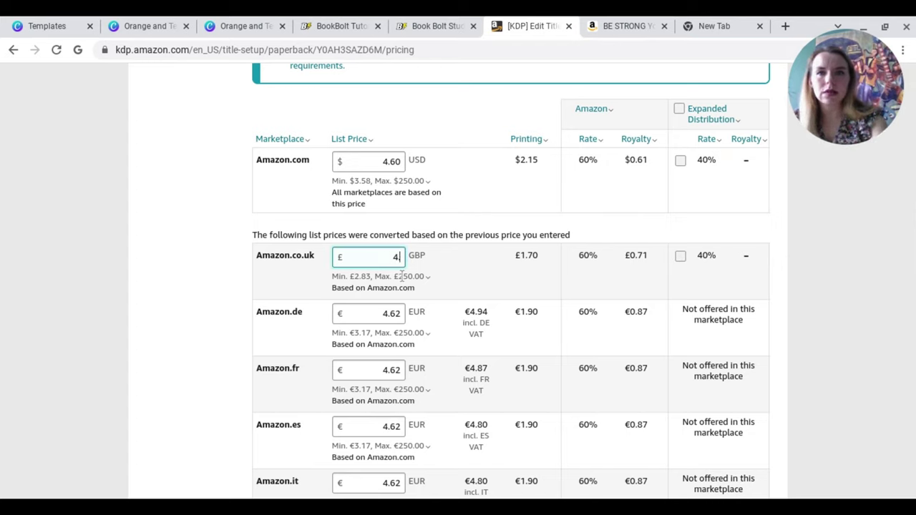
text(3)
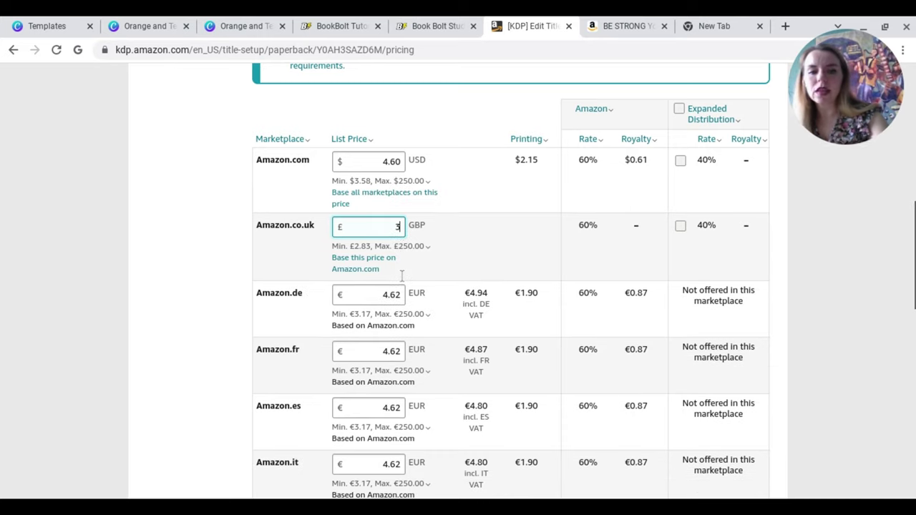
text(.99)
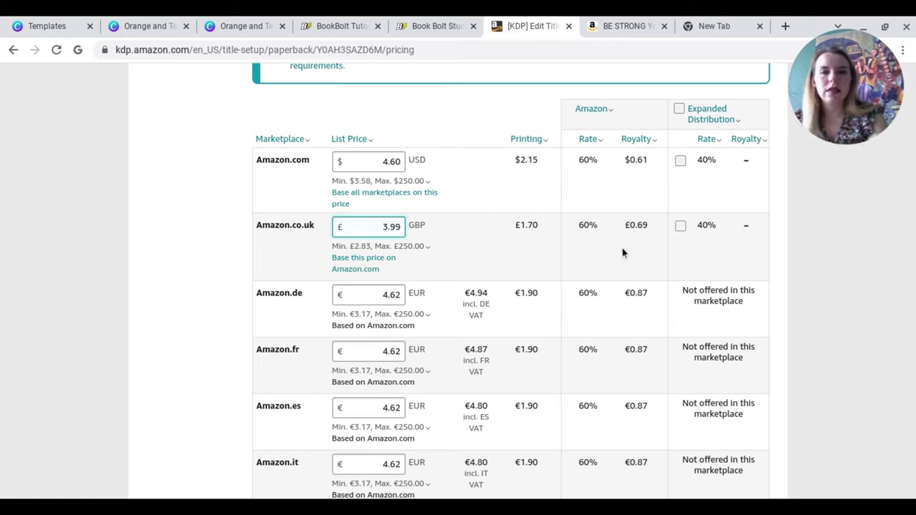
scroll(622, 252, down, 1)
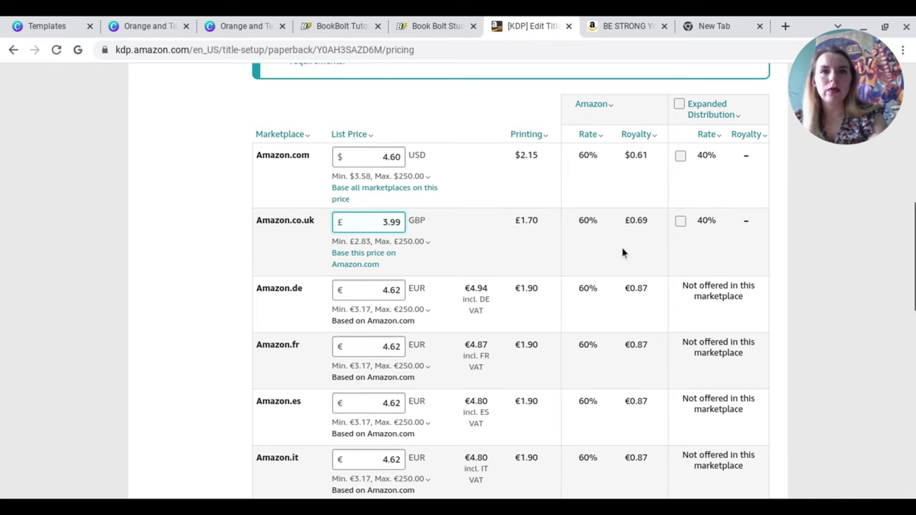
Review the marketplace prices and publish the paperback at $4.60.
scroll(616, 114, up, 1)
click(636, 170)
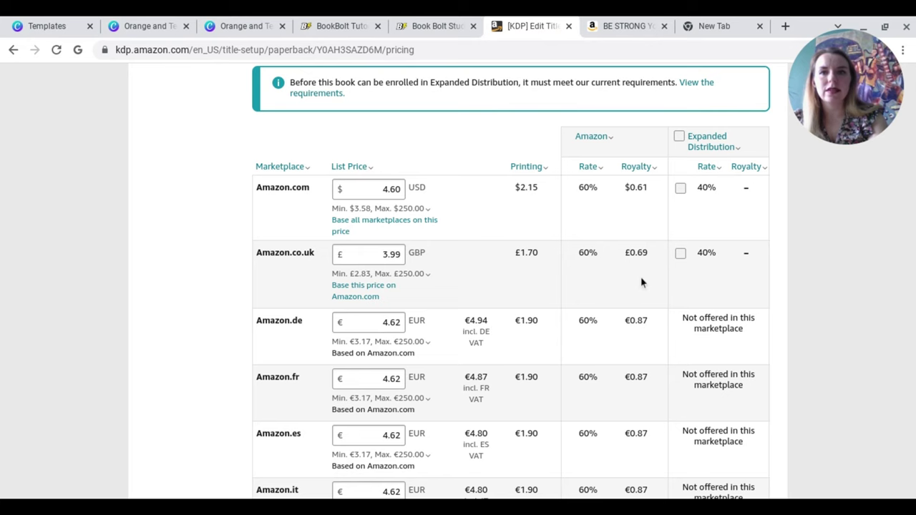
scroll(641, 283, down, 2)
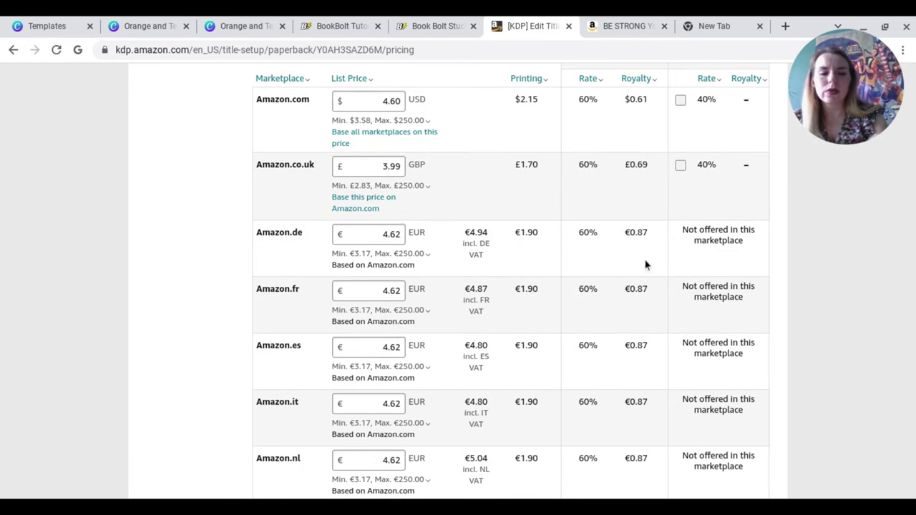
scroll(645, 265, down, 5)
scroll(645, 269, down, 7)
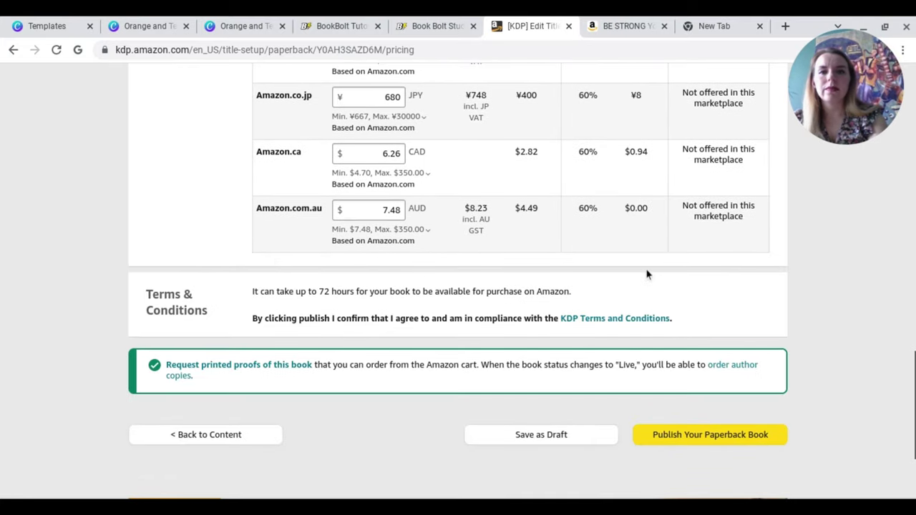
scroll(646, 275, down, 3)
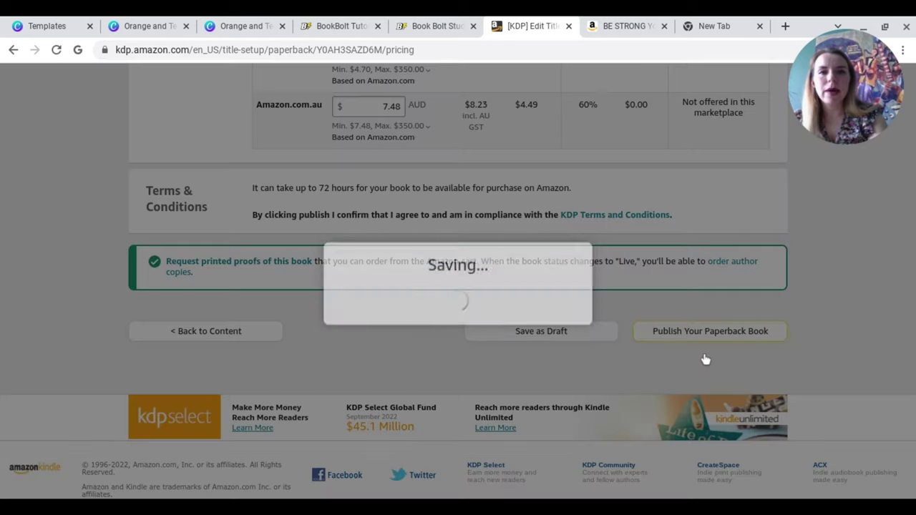
click(706, 358)
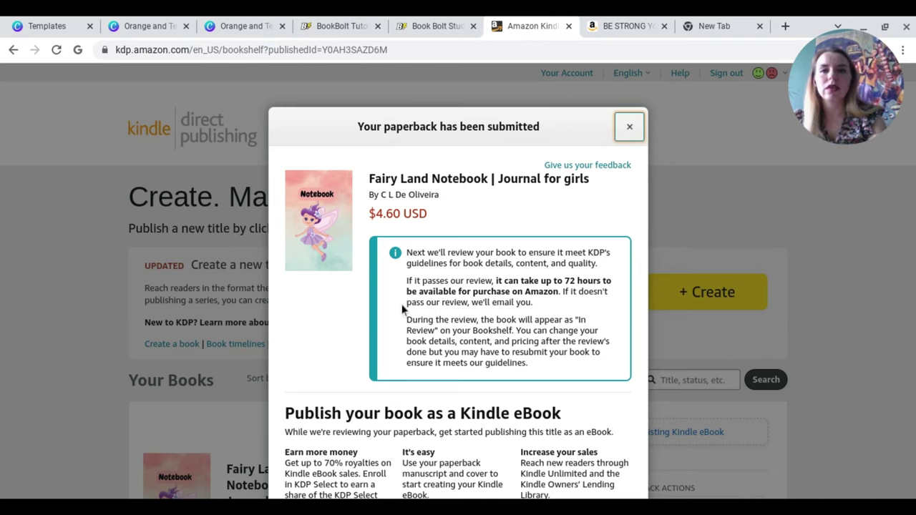
Dismiss the 'Your paperback has been submitted' confirmation to return to the bookshelf listing Fairy Land Notebook.
scroll(402, 309, down, 1)
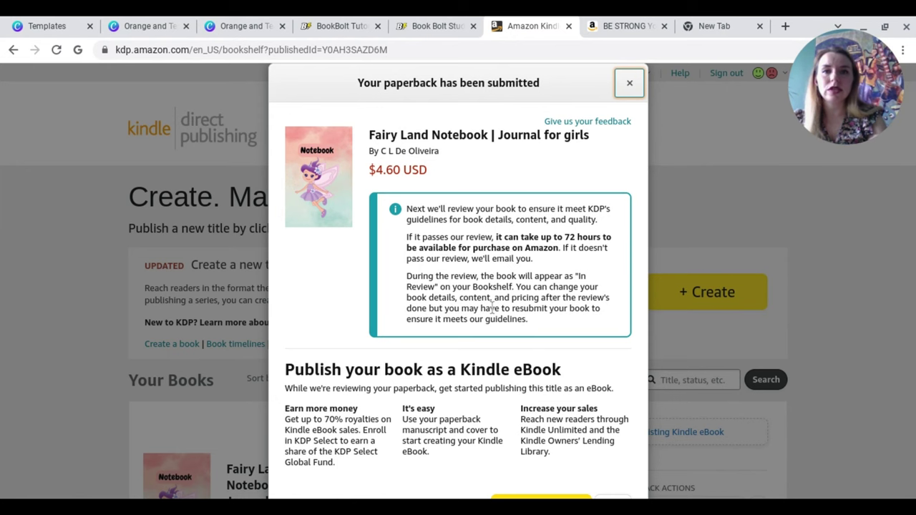
scroll(492, 308, down, 2)
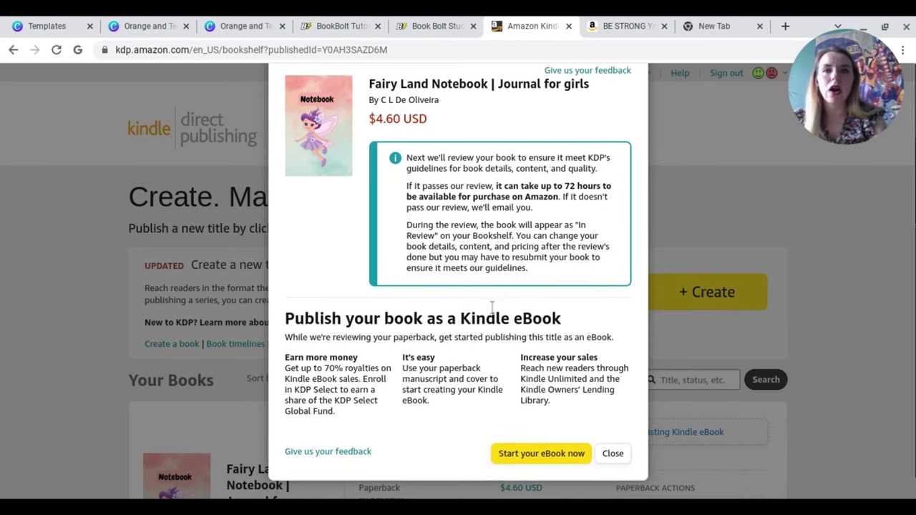
scroll(491, 307, down, 1)
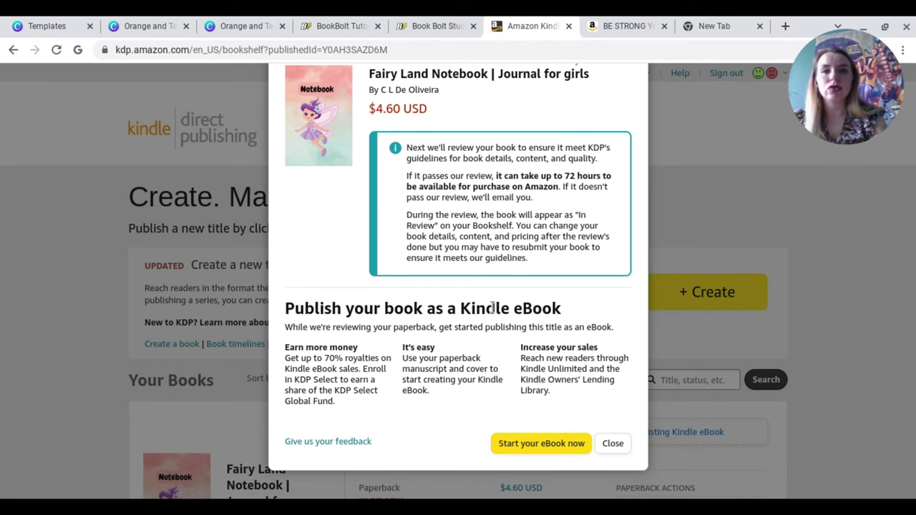
scroll(492, 307, down, 1)
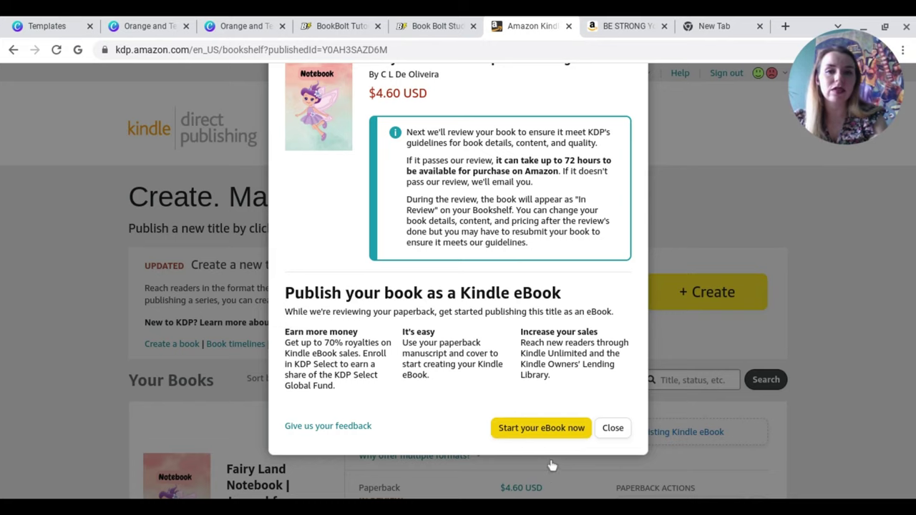
click(626, 462)
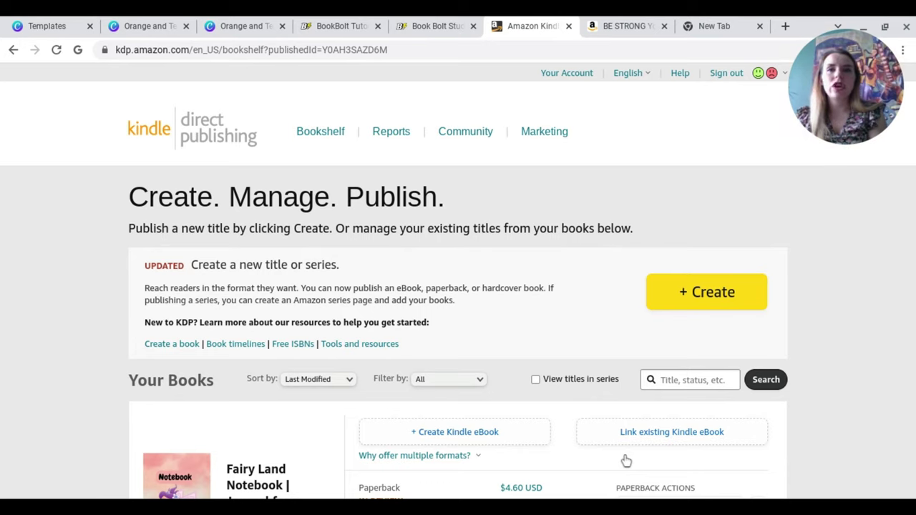
scroll(625, 461, down, 6)
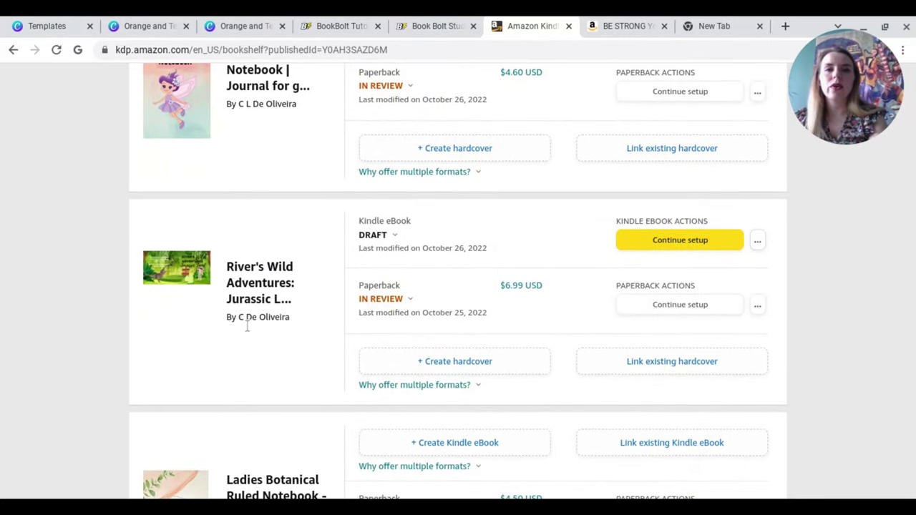
scroll(247, 325, down, 1)
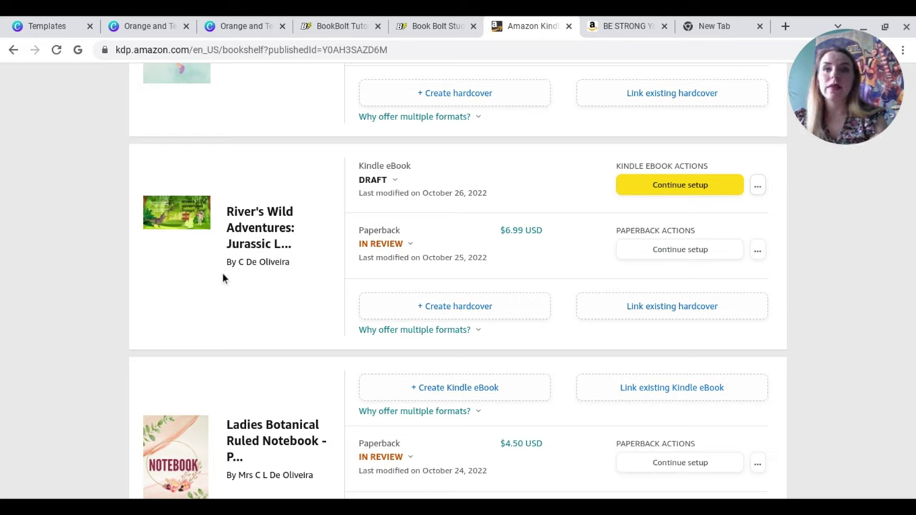
scroll(223, 278, down, 3)
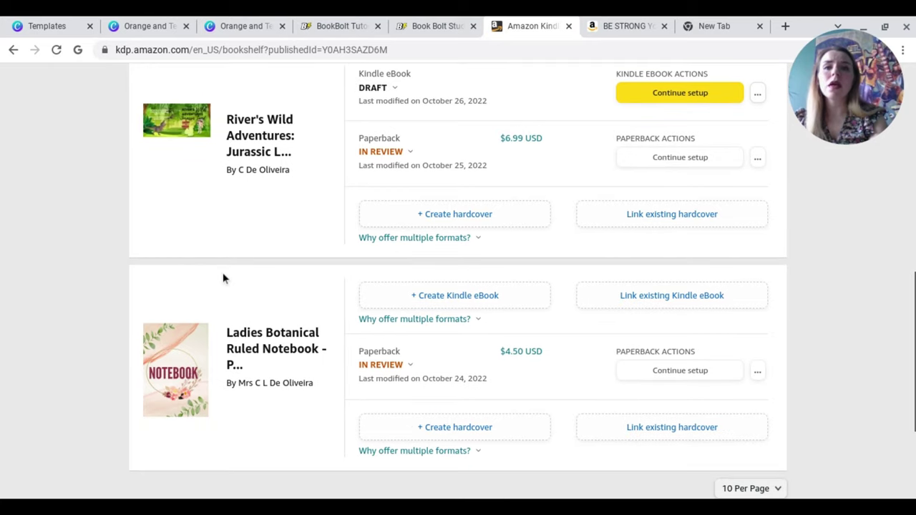
scroll(222, 278, down, 1)
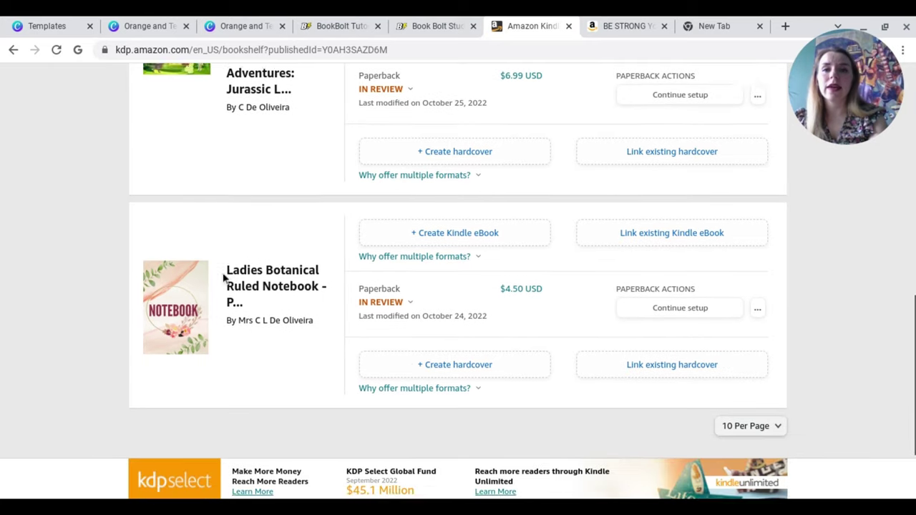
scroll(223, 279, up, 5)
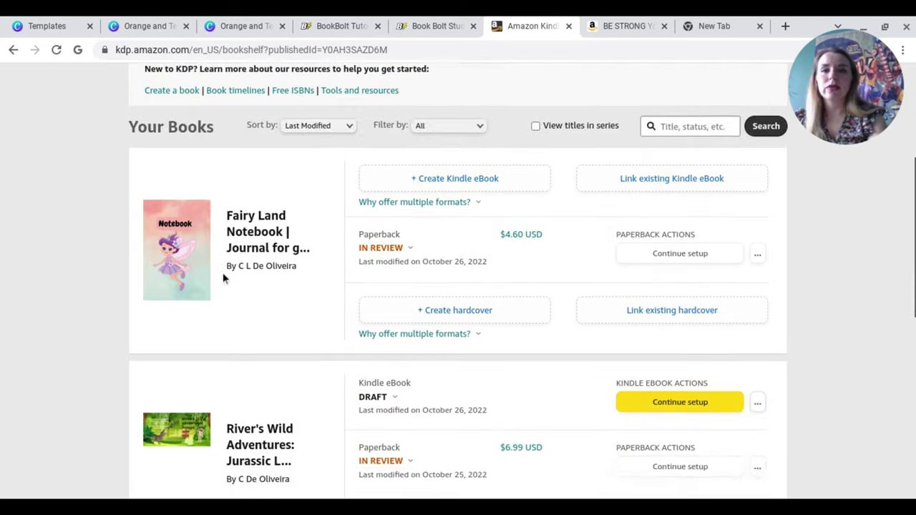
scroll(223, 279, down, 4)
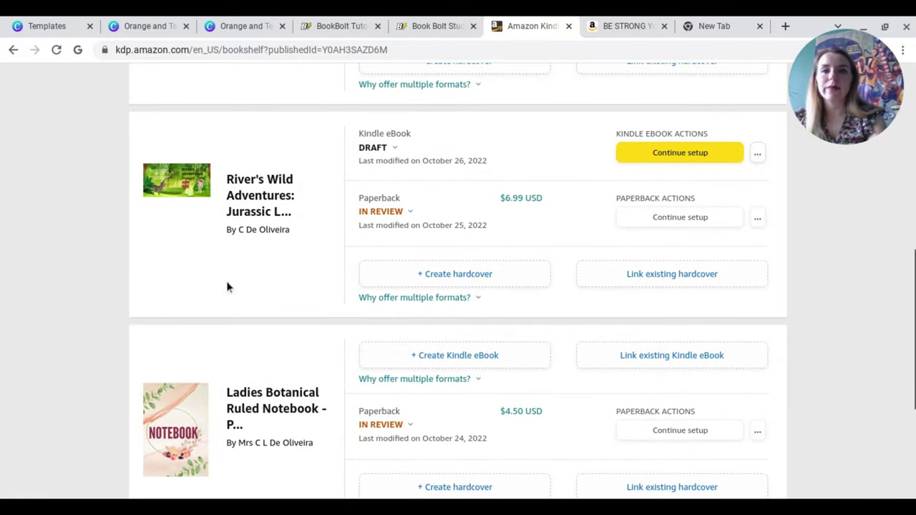
scroll(429, 244, up, 2)
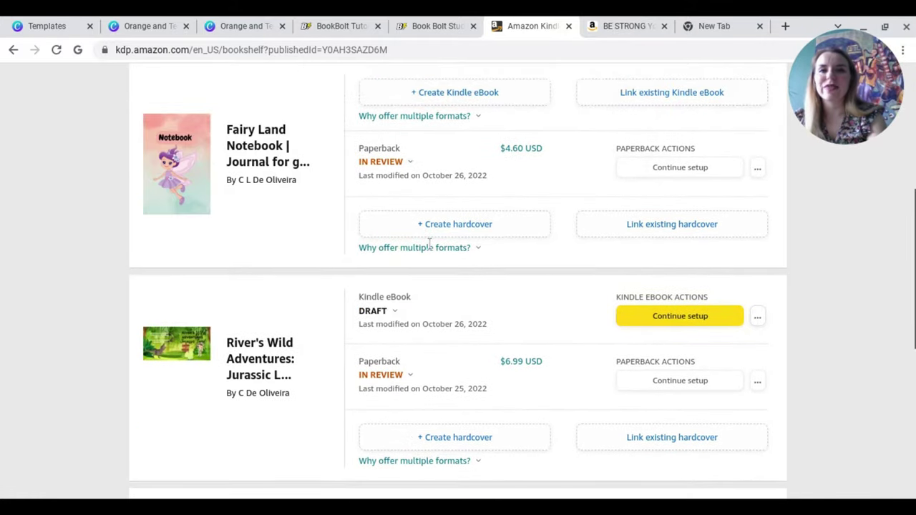